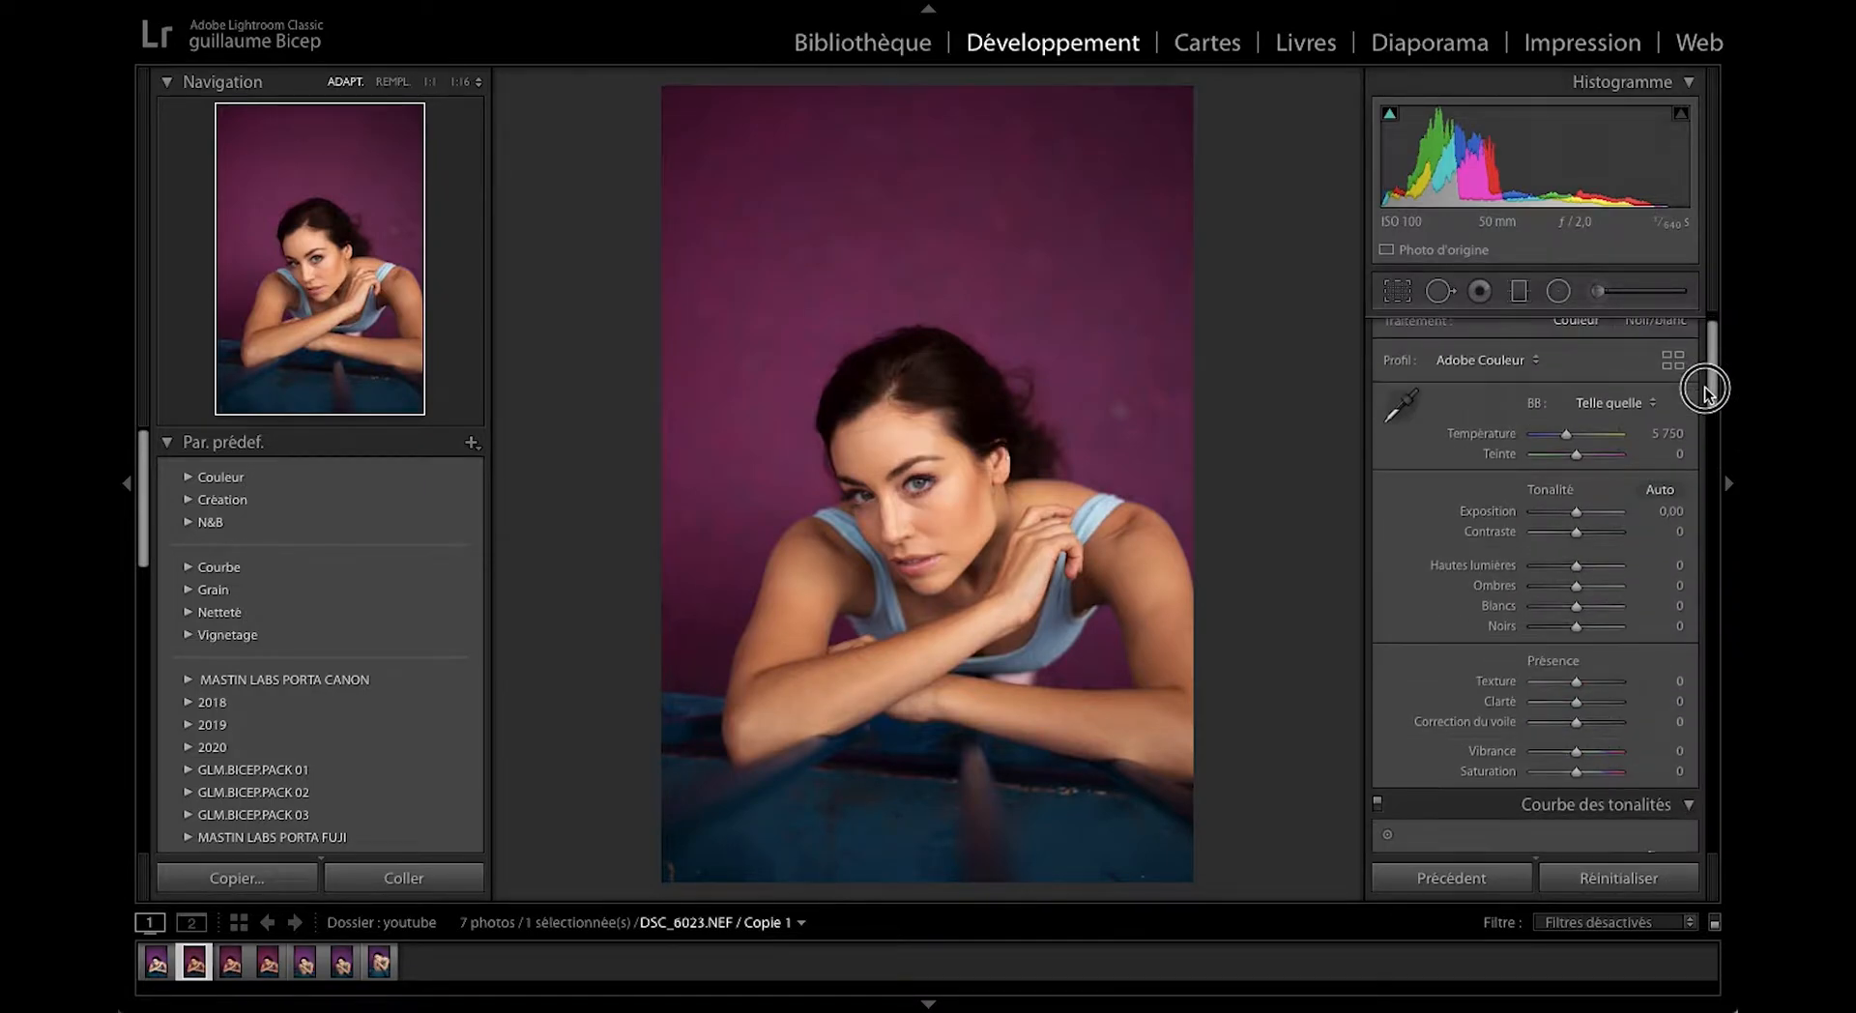
Set the photo's overall Vibrance to +19 and Saturation to -30.
drag(1576, 781, 1450, 774)
double_click(1534, 779)
double_click(1533, 758)
mouse_move(1576, 779)
mouse_down()
mouse_move(1559, 781)
mouse_move(1585, 758)
mouse_move(1562, 782)
mouse_up()
Set Contraste to +22, Ombres to +21 and Exposition to -0,30, and reduce the overall Saturation to -44.
drag(1578, 541, 1585, 601)
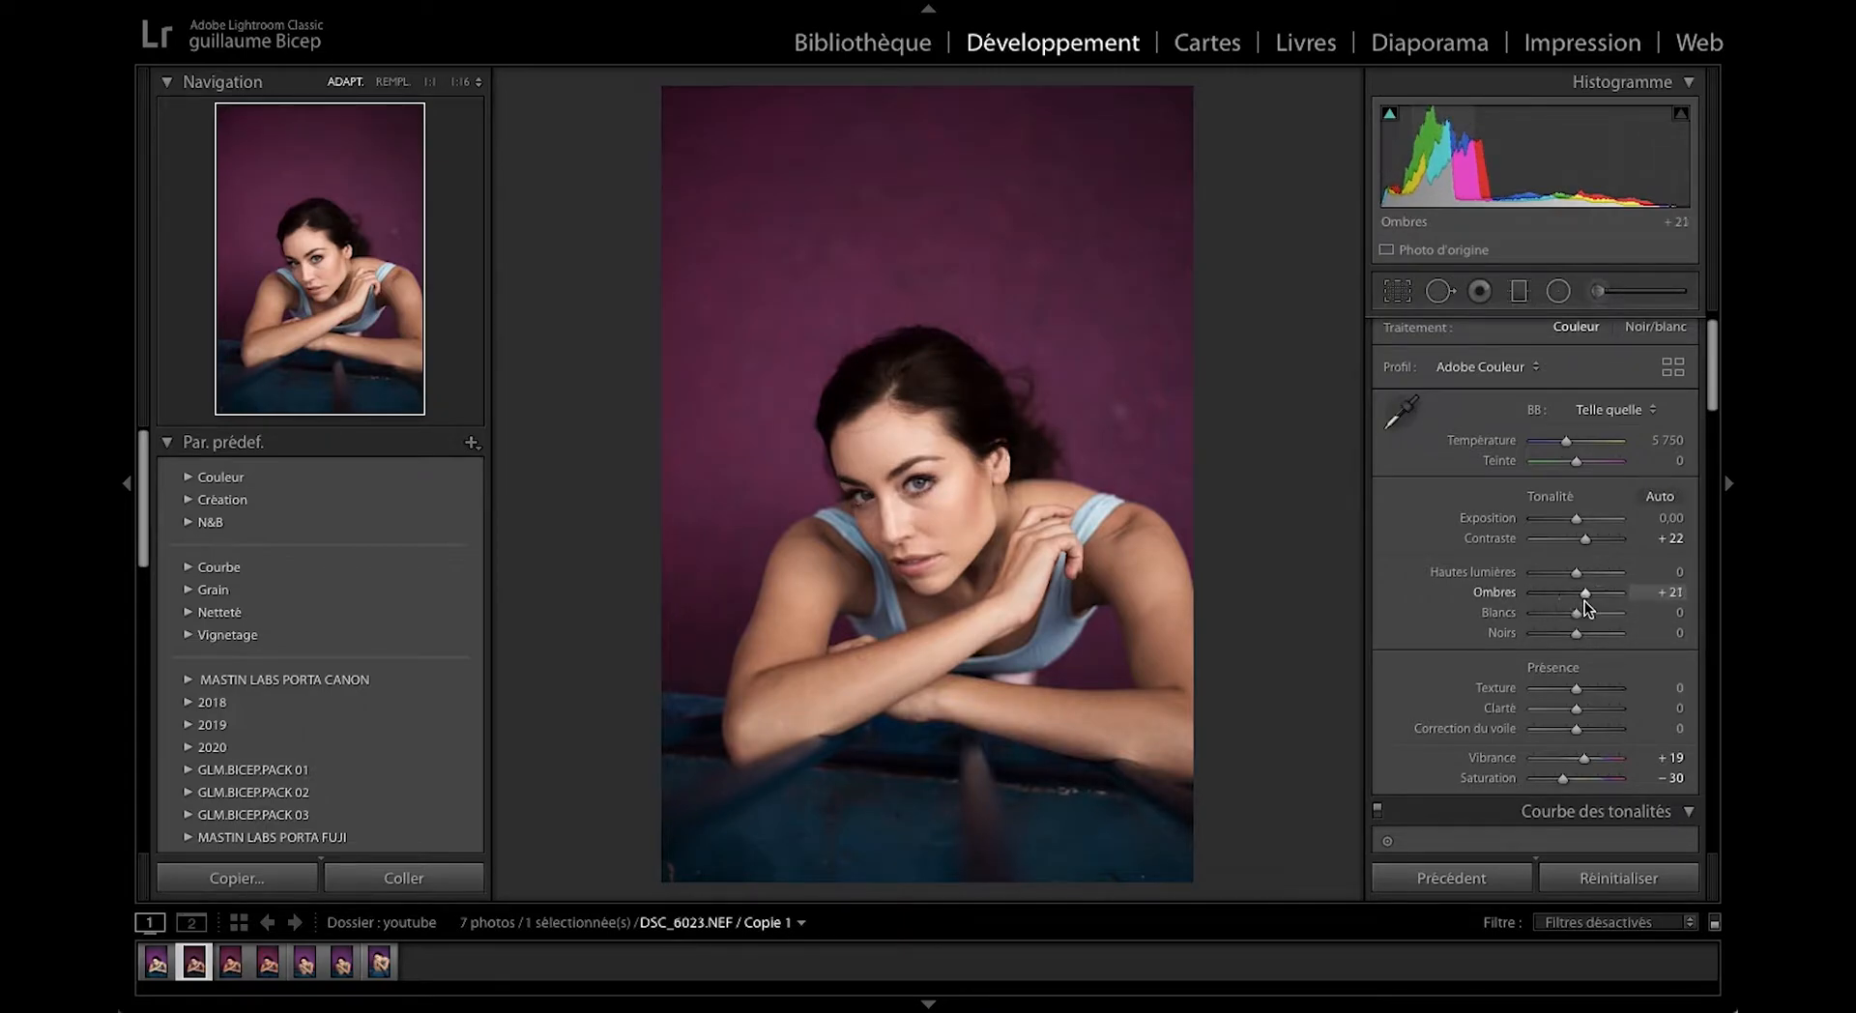
drag(1580, 520, 1581, 520)
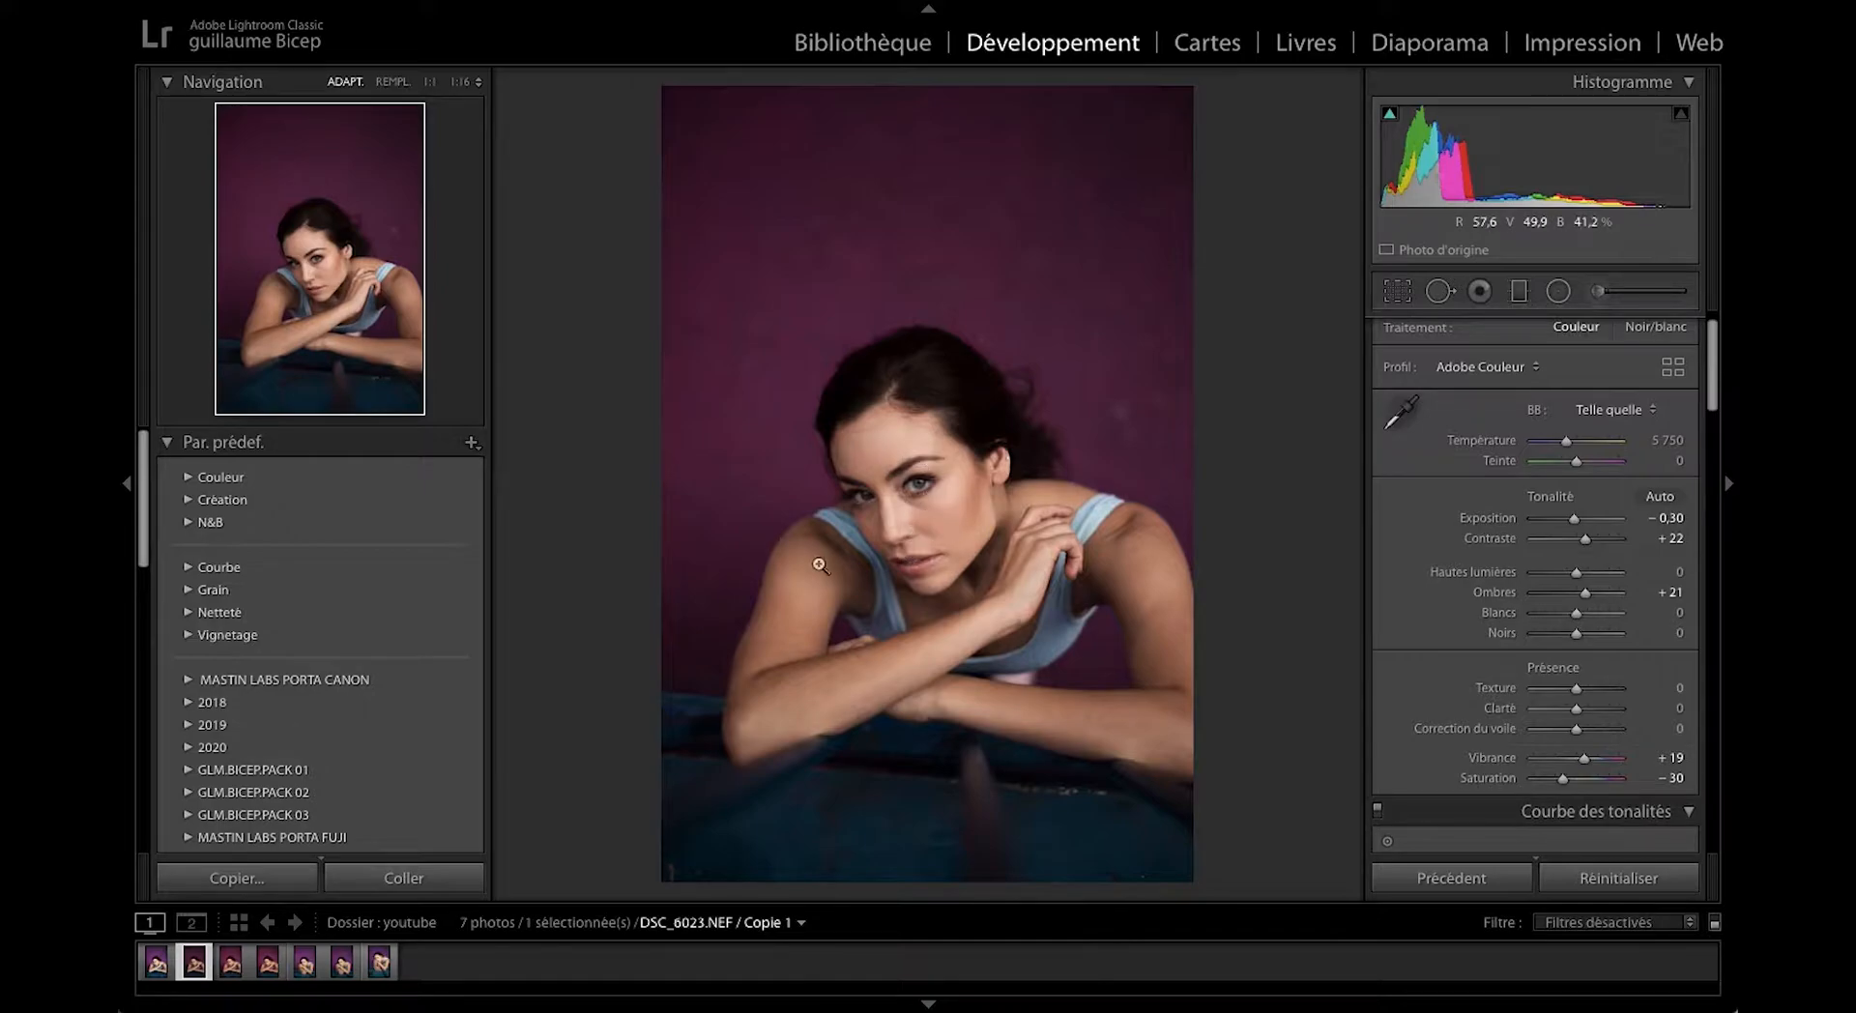
click(1121, 556)
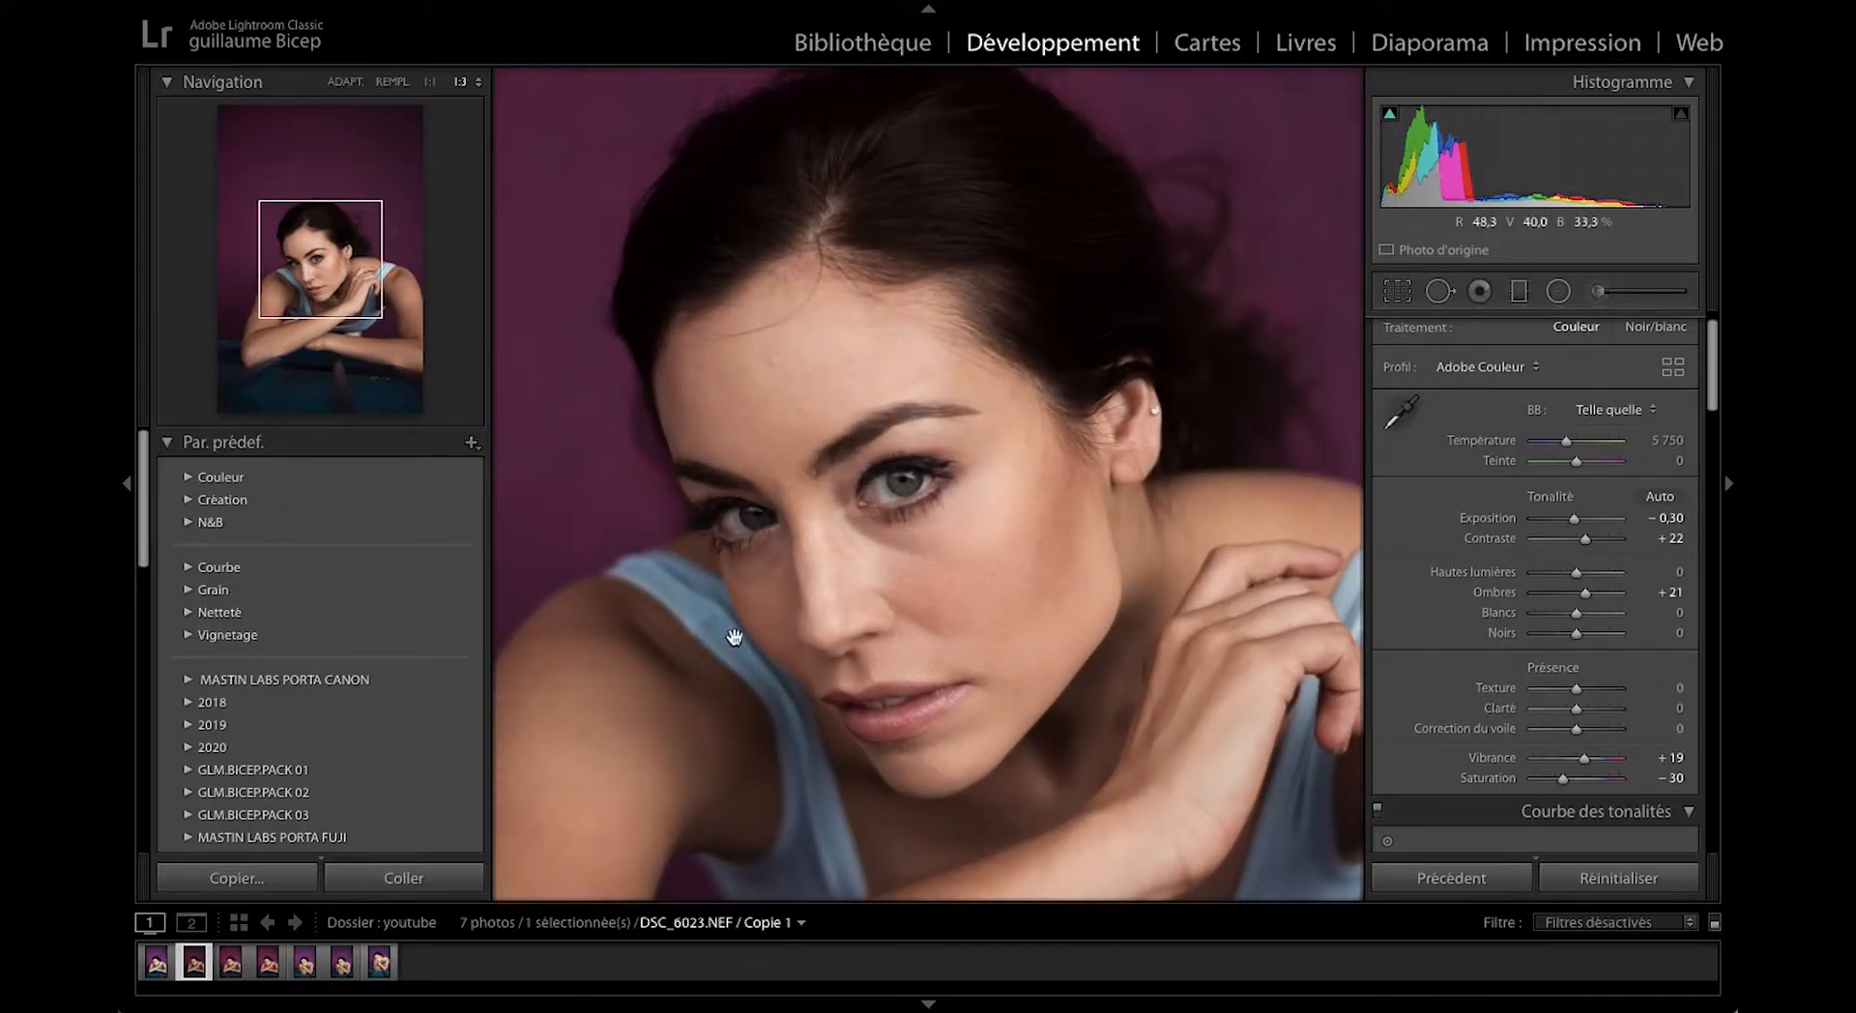
click(761, 668)
click(761, 668)
click(760, 667)
drag(1562, 783, 1555, 781)
Try raising the blue saturation to +100 by targeted adjustment on the photo, and undo it.
scroll(1518, 739, down, 5)
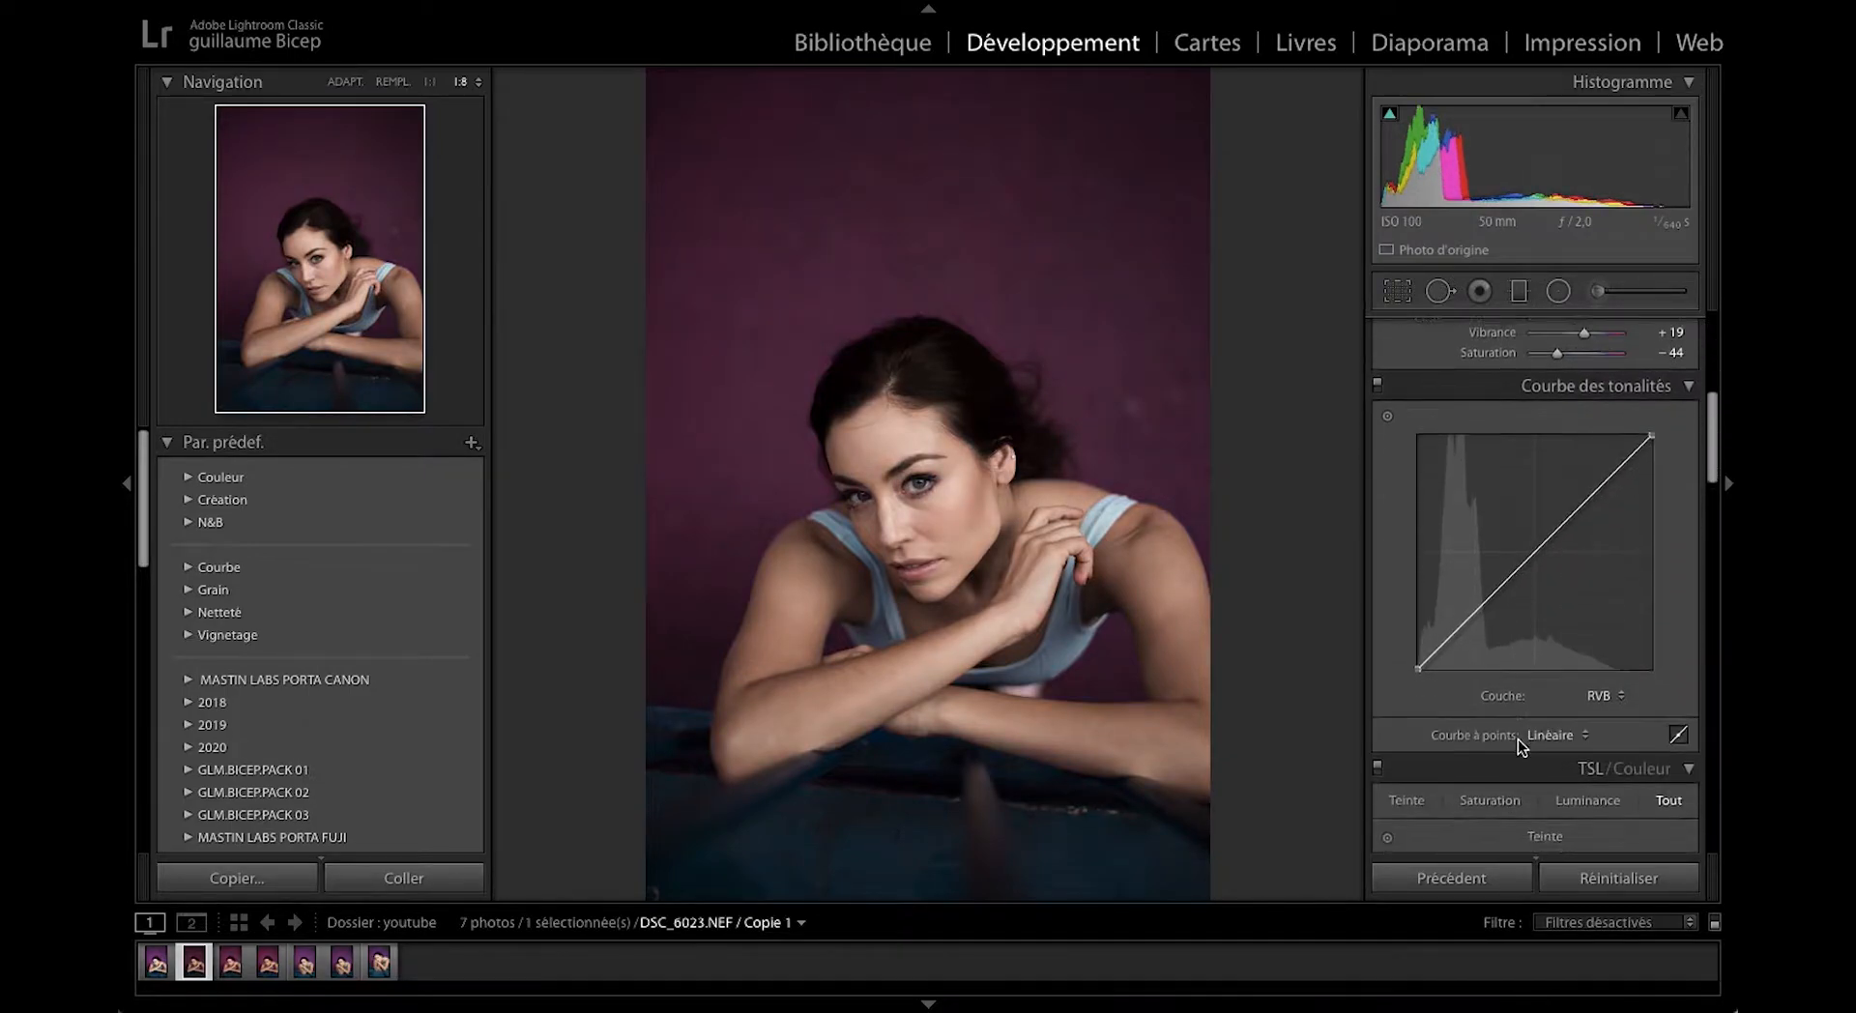
scroll(1518, 739, down, 3)
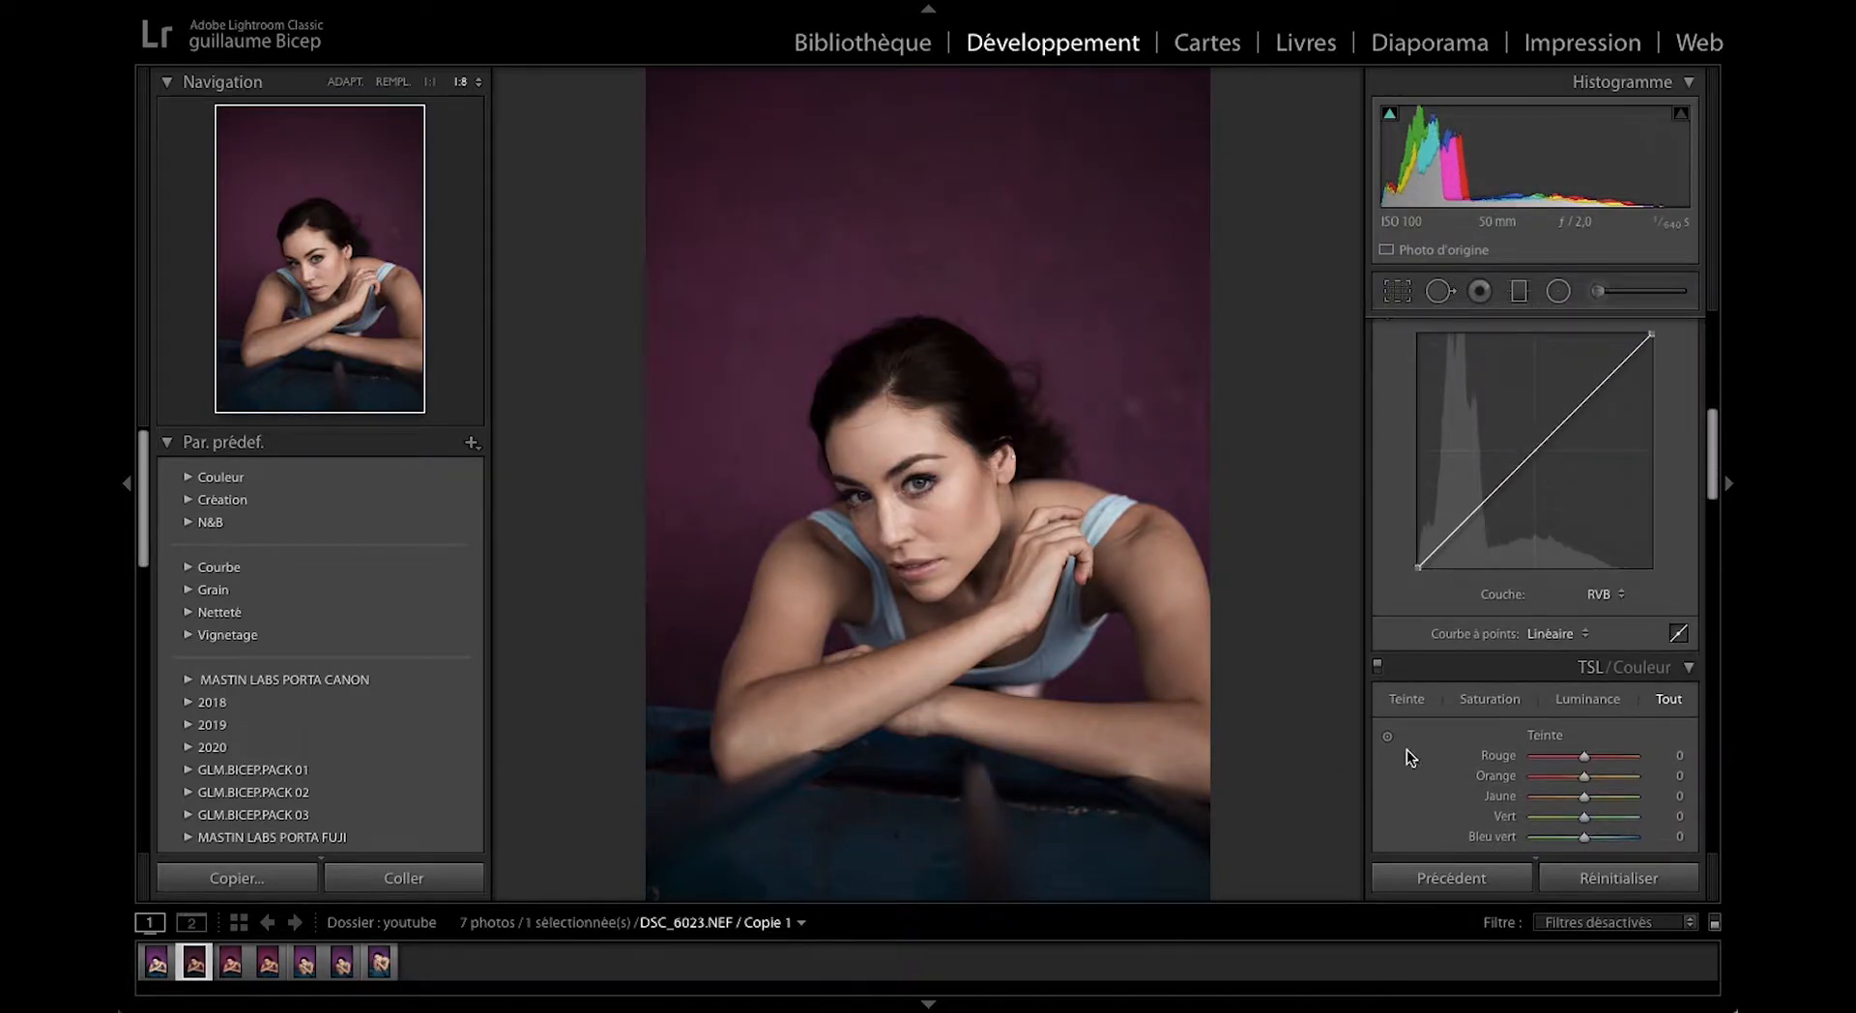
scroll(1409, 752, down, 8)
scroll(1432, 549, down, 3)
click(1387, 367)
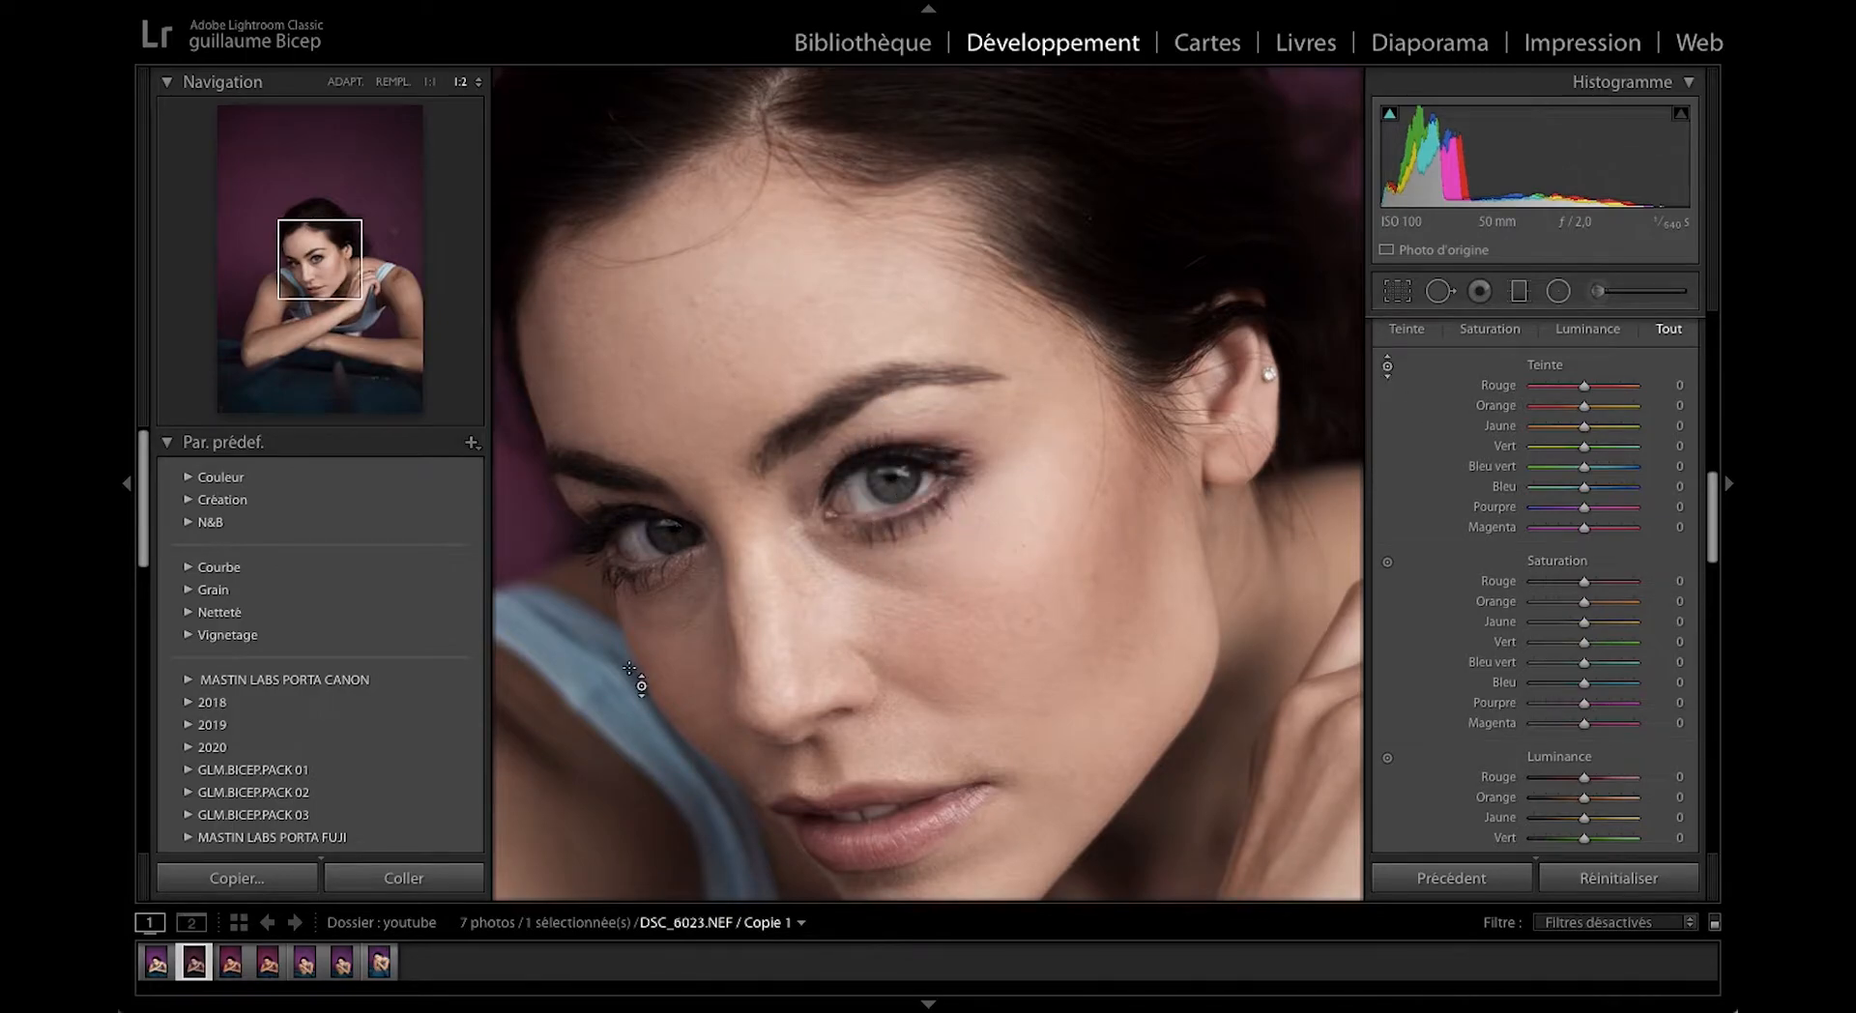
key(super+minus)
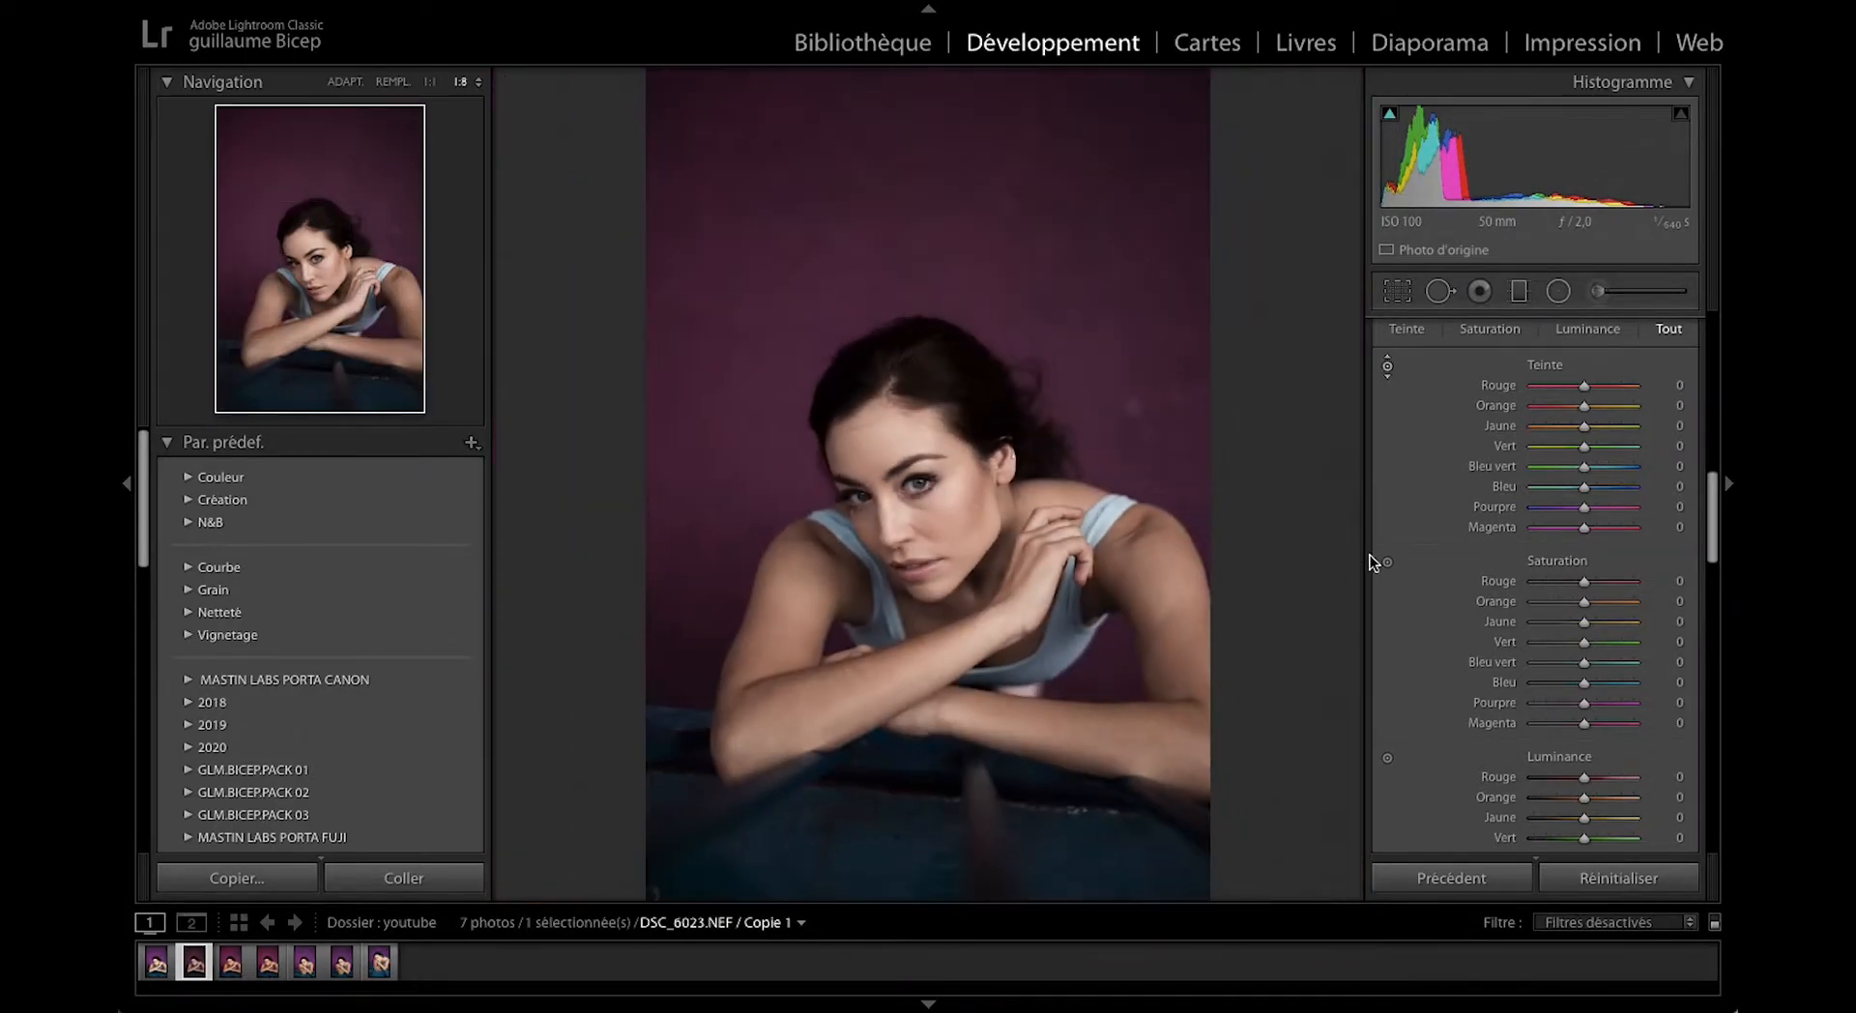
drag(1103, 609, 1103, 551)
key(super+z)
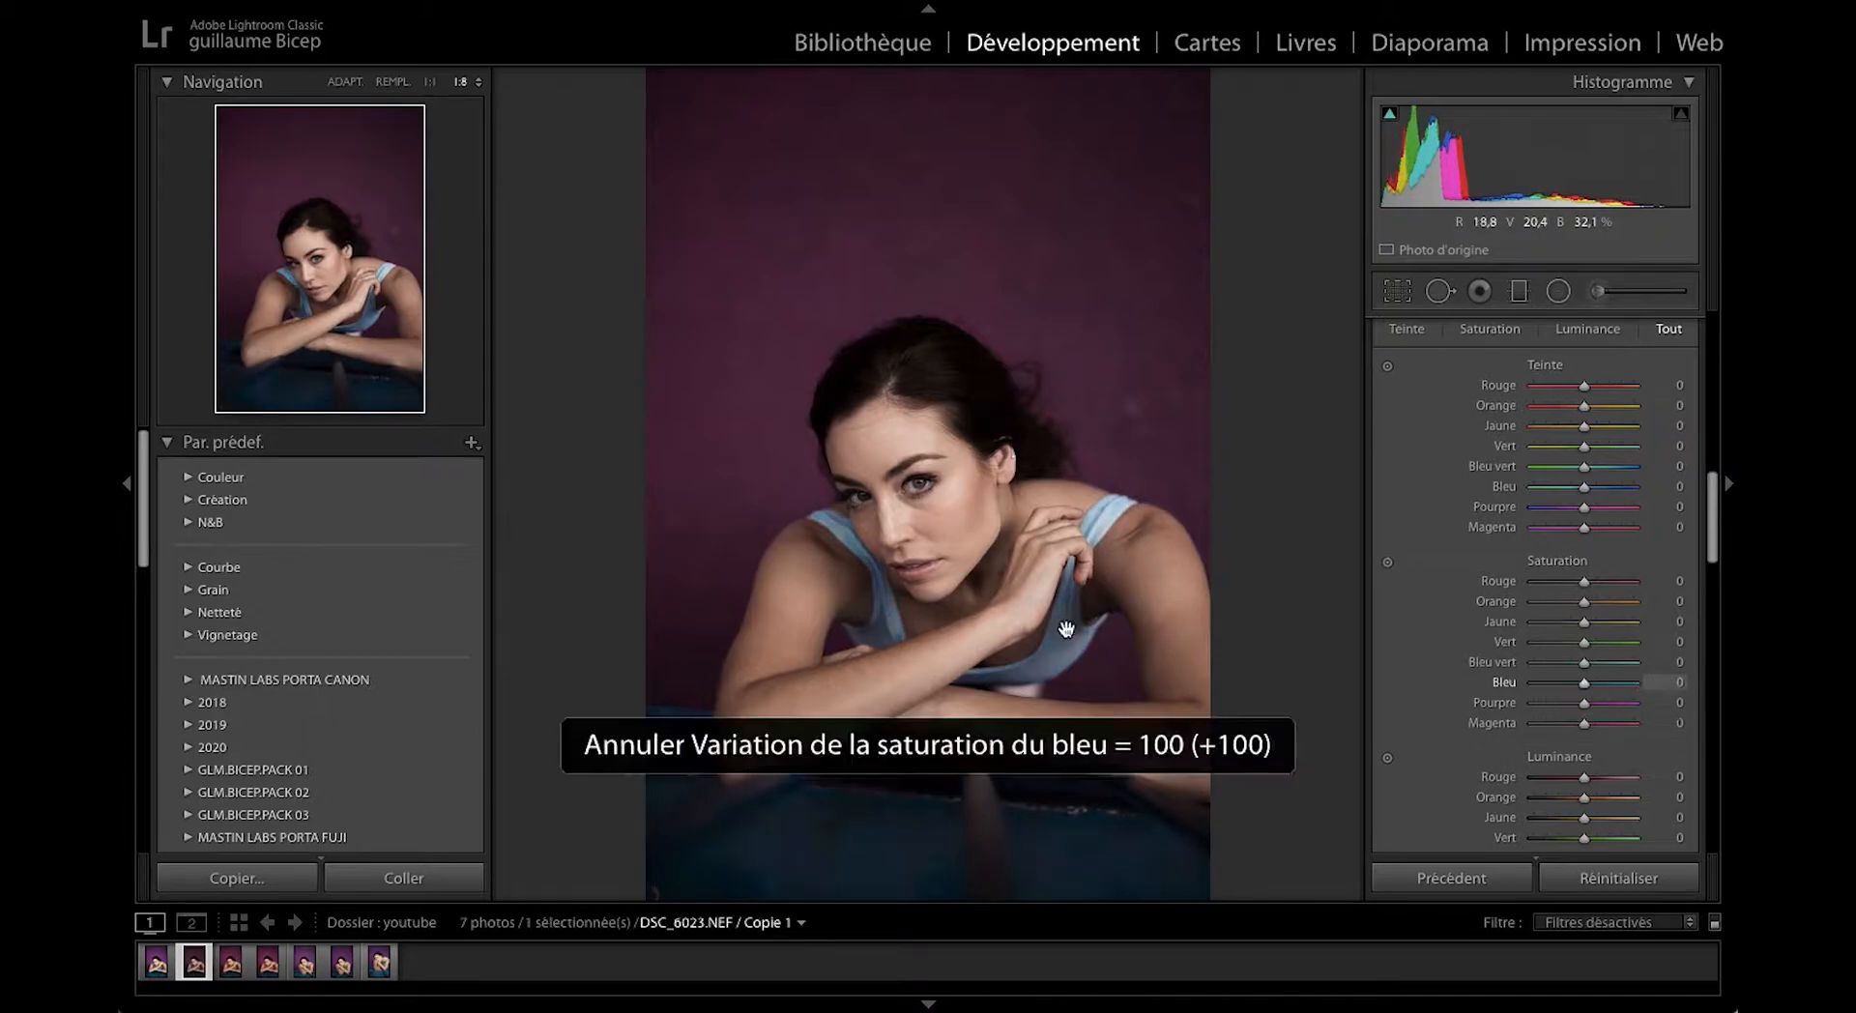
Set the hues of Bleu vert to +16 and Bleu to -11, and the saturations of Vert to +24, Bleu vert to +68 and Bleu to +41.
scroll(1424, 572, down, 1)
mouse_move(1585, 463)
mouse_down()
mouse_move(1608, 467)
mouse_move(1566, 473)
mouse_move(1585, 449)
mouse_up()
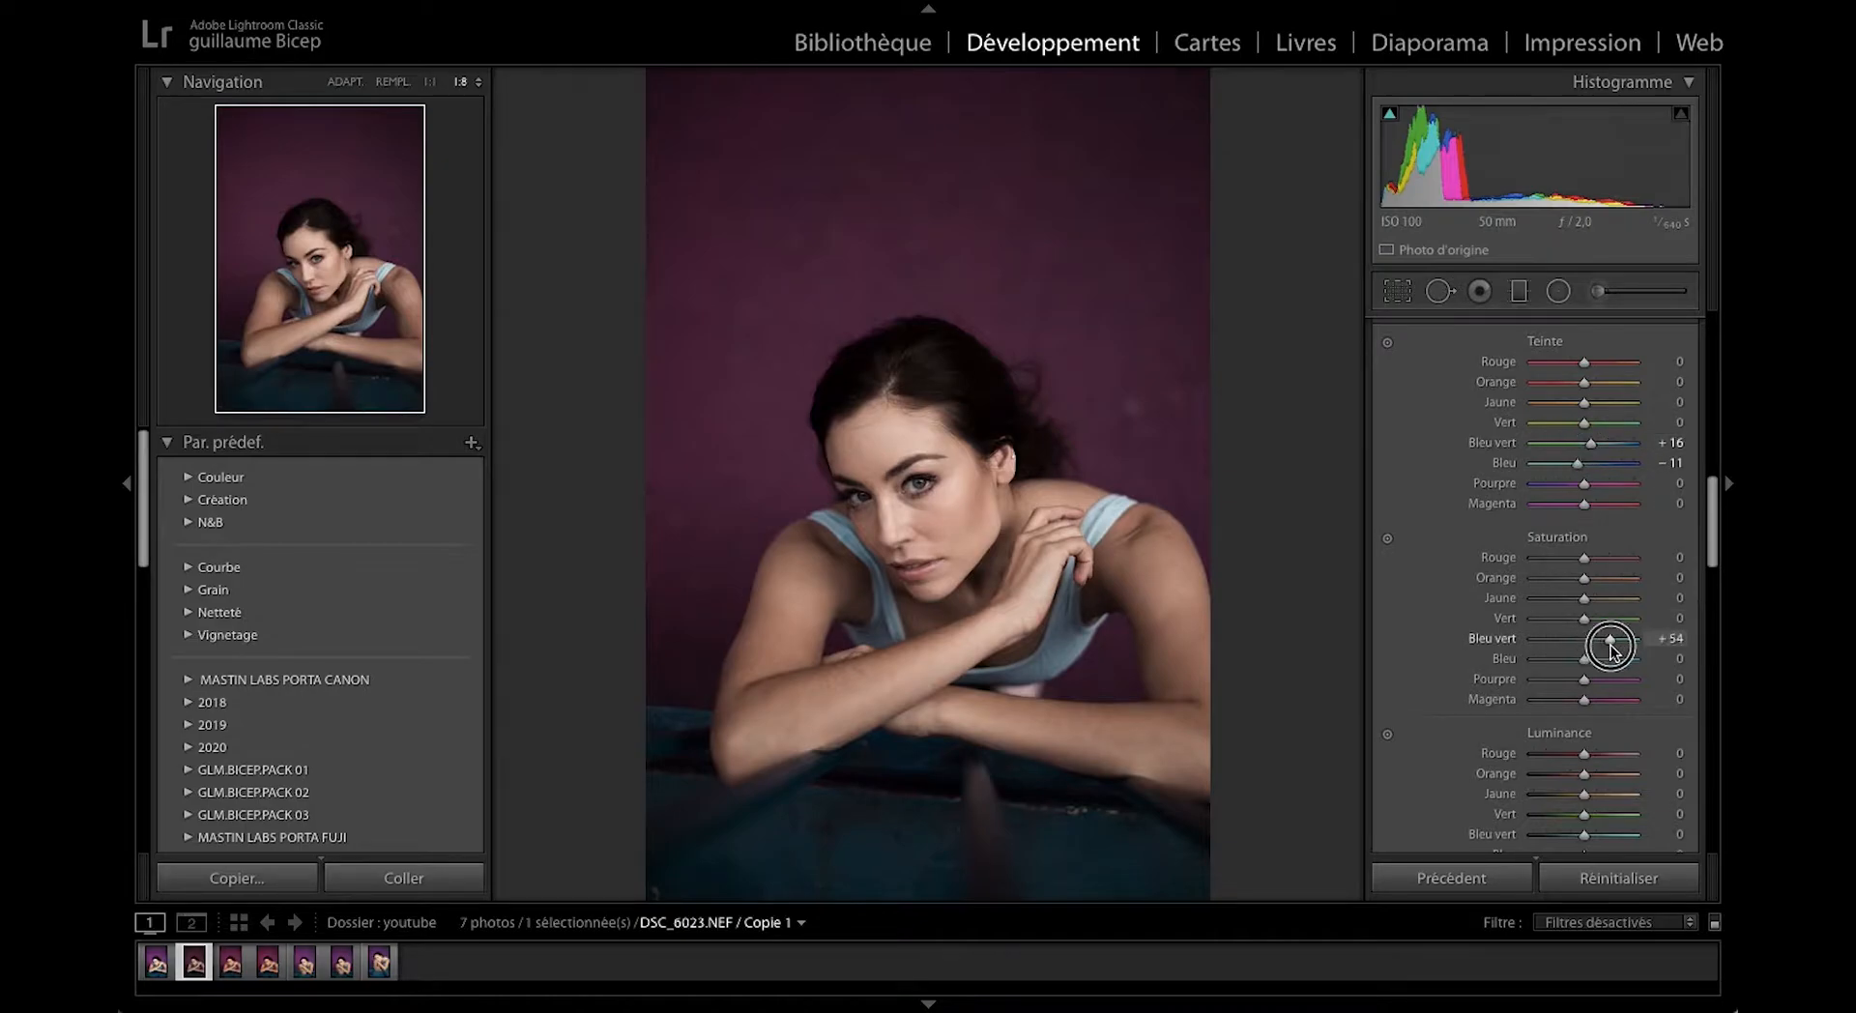
drag(1610, 674, 1598, 624)
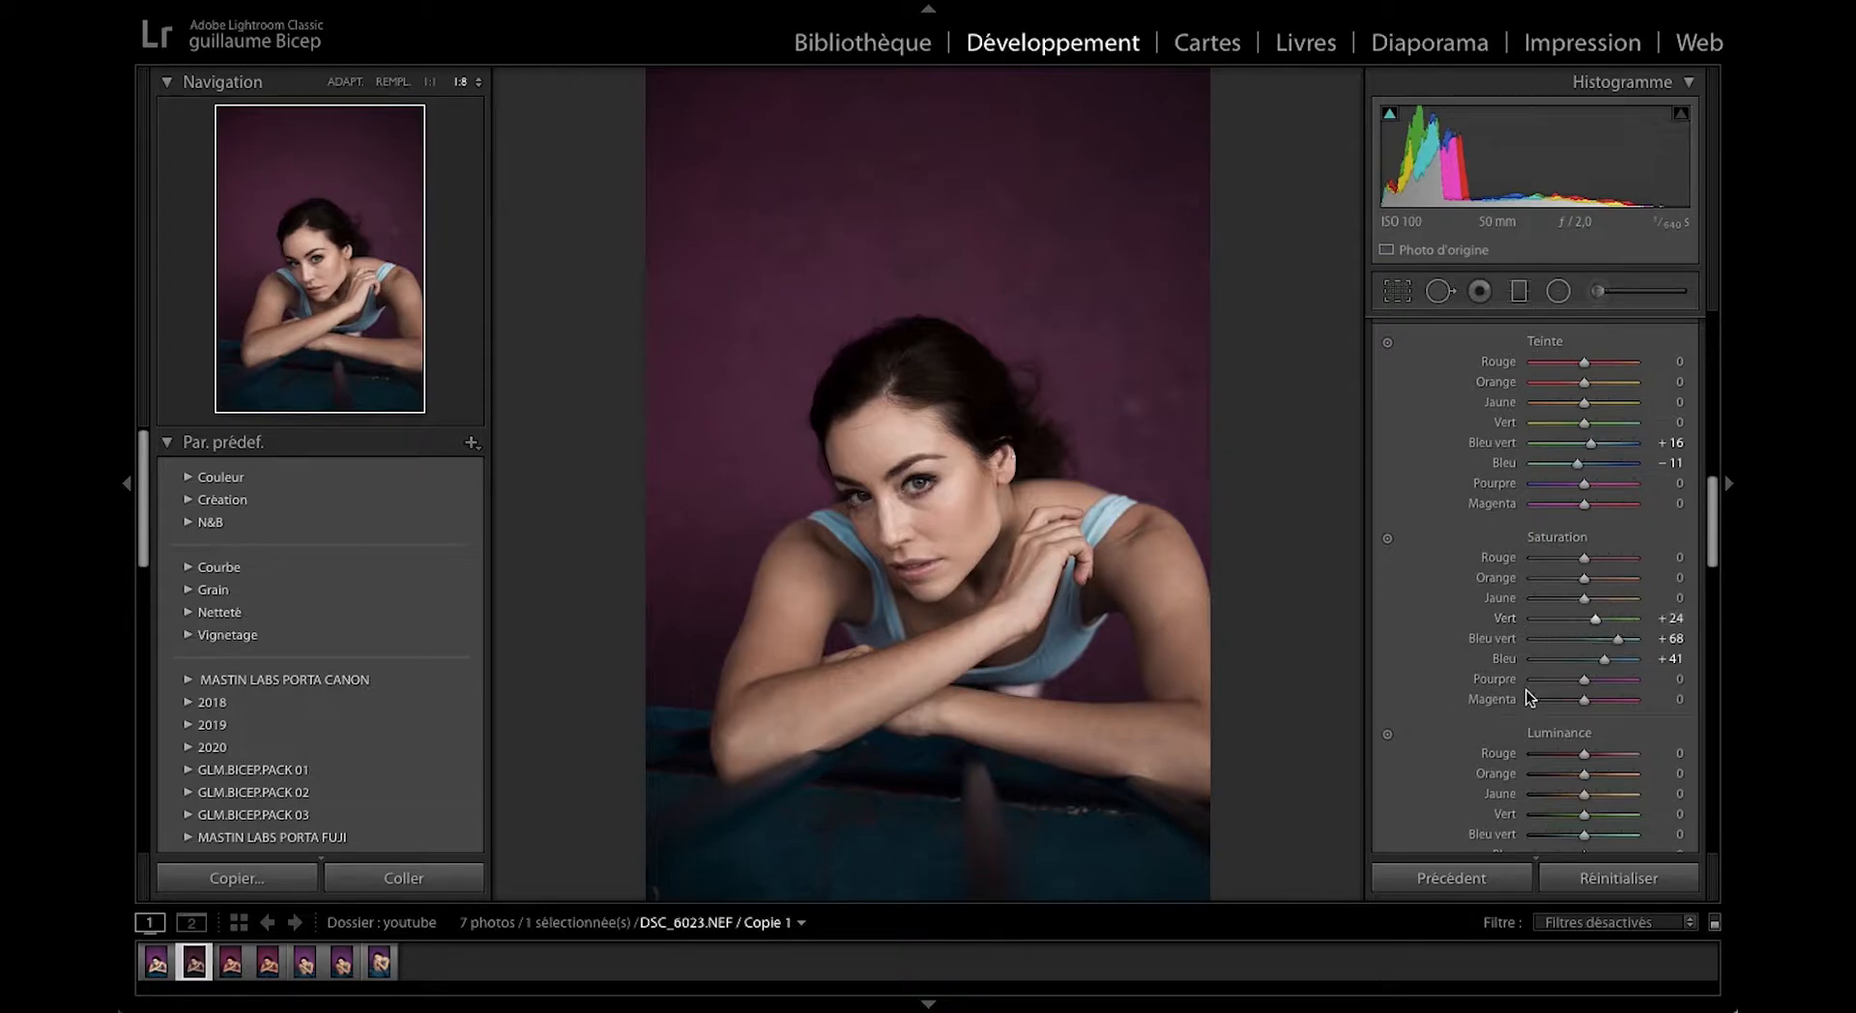
Set the photo's overall Saturation to -22.
scroll(1525, 688, down, 3)
scroll(1573, 654, up, 1)
scroll(1576, 599, up, 5)
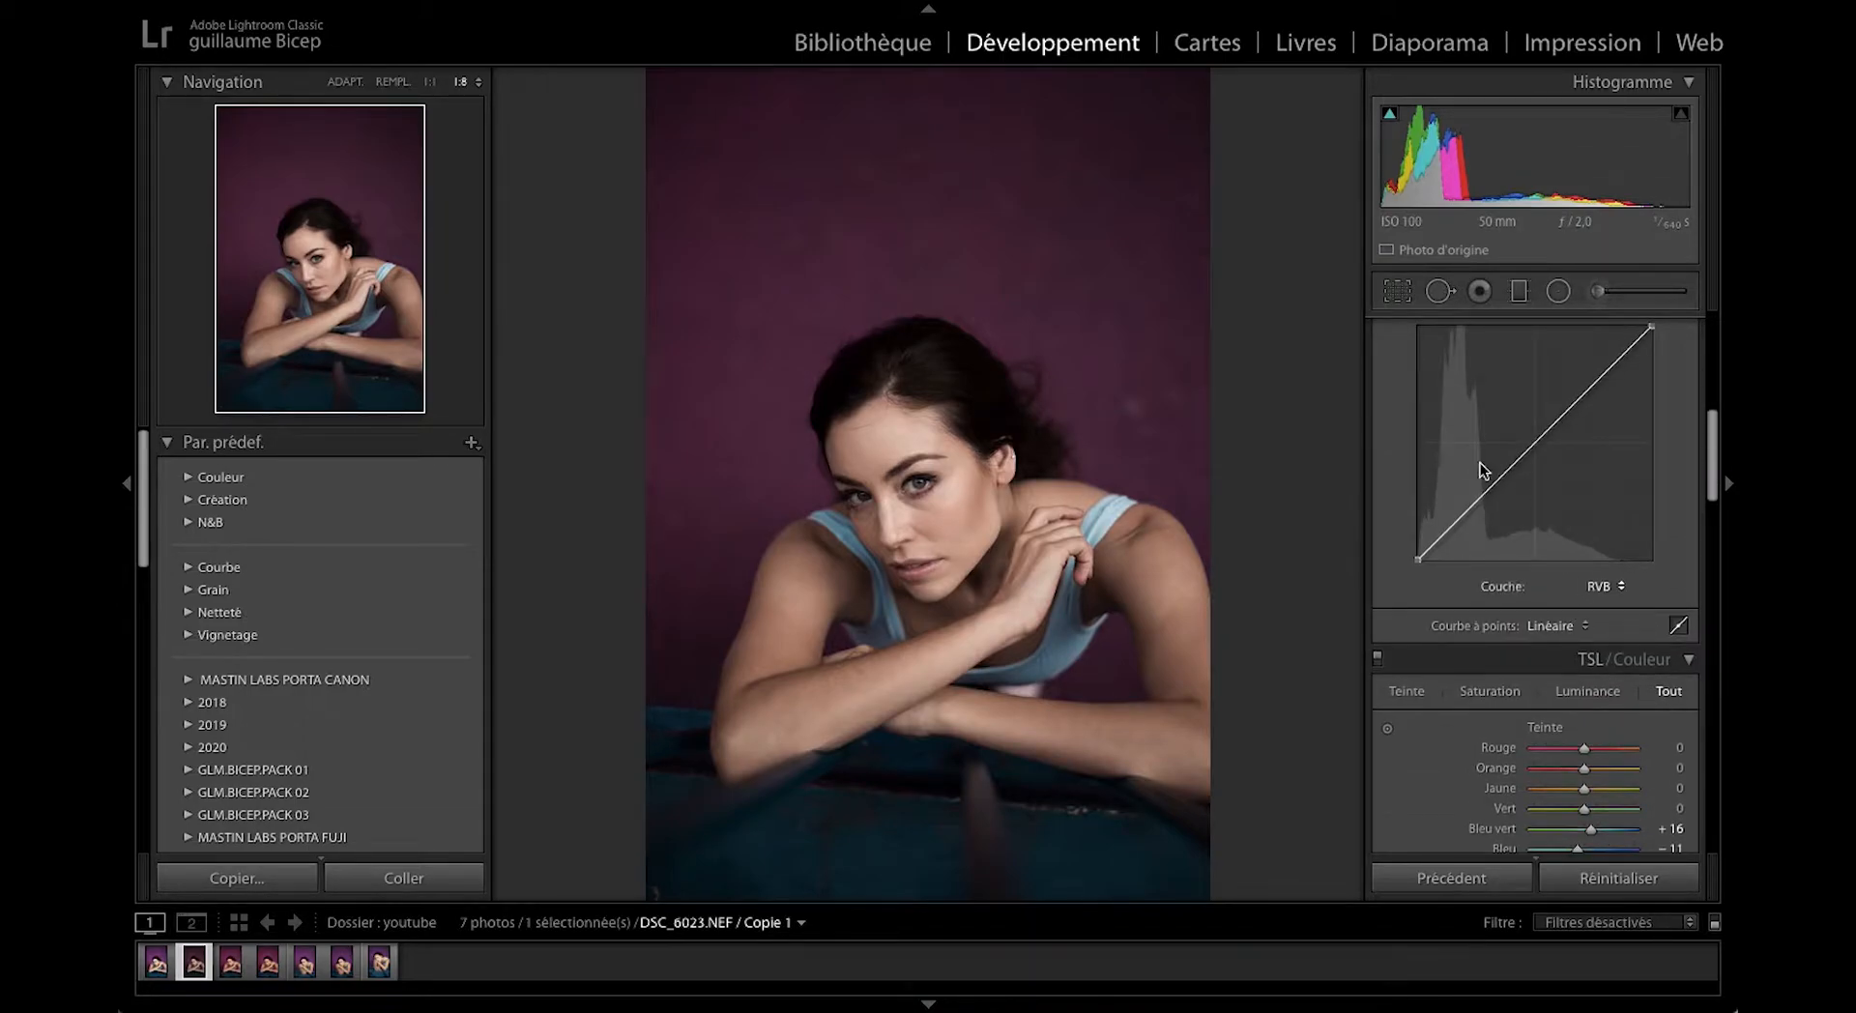
scroll(1481, 462, up, 4)
drag(1552, 478, 1564, 477)
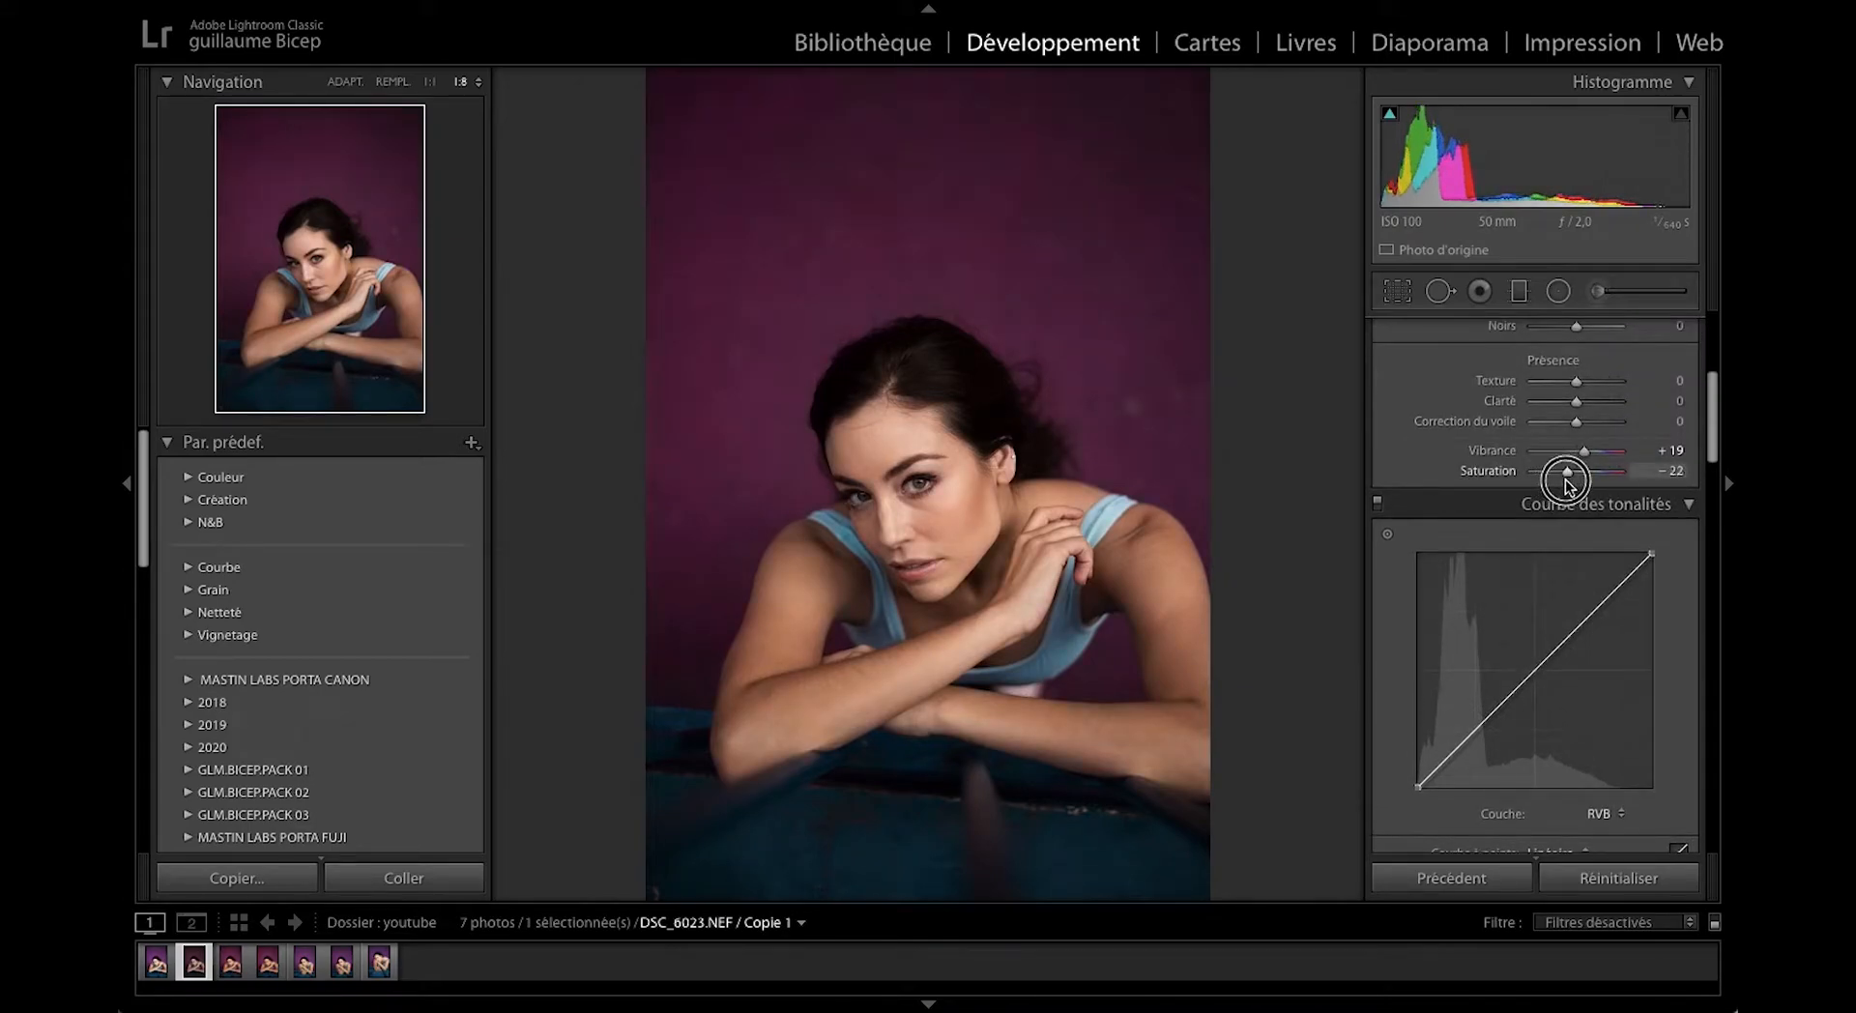
Set the colour saturations of Bleu vert to +70, Bleu to +63 and Orange to +41.
scroll(1556, 592, down, 5)
scroll(1579, 662, down, 2)
drag(1604, 765, 1617, 766)
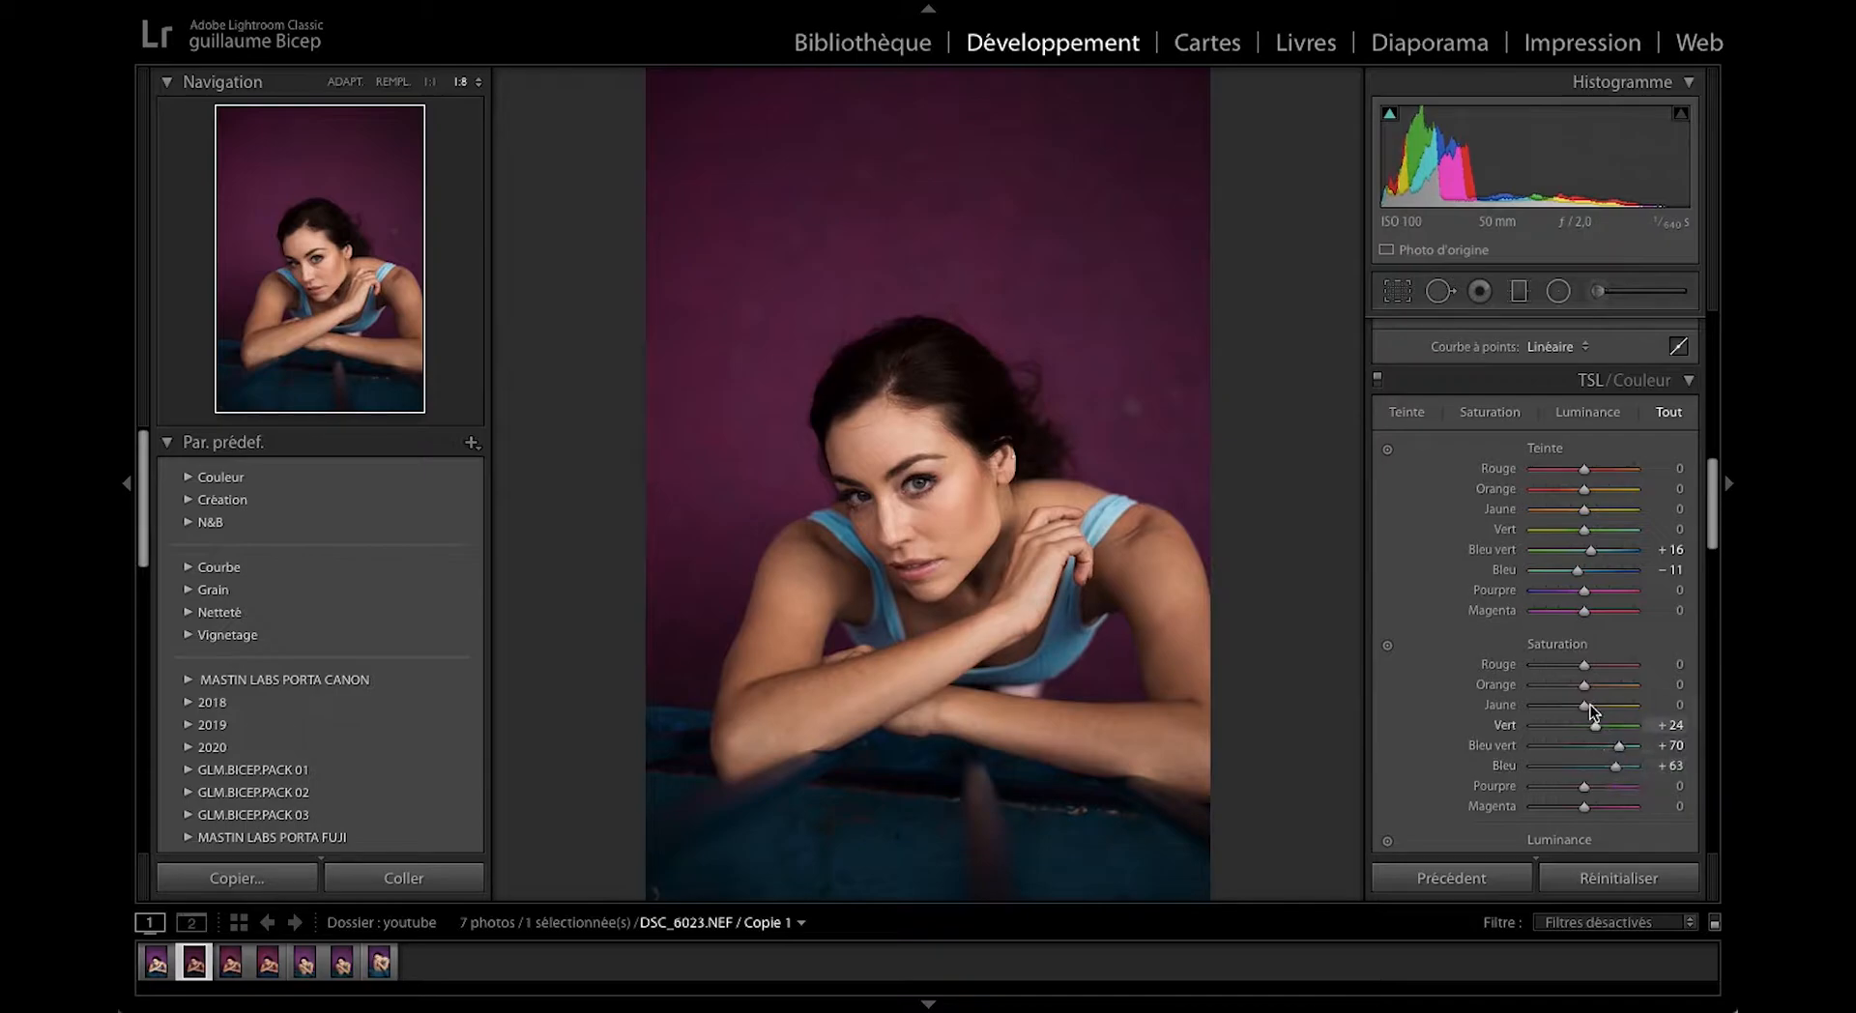
drag(1585, 687, 1606, 691)
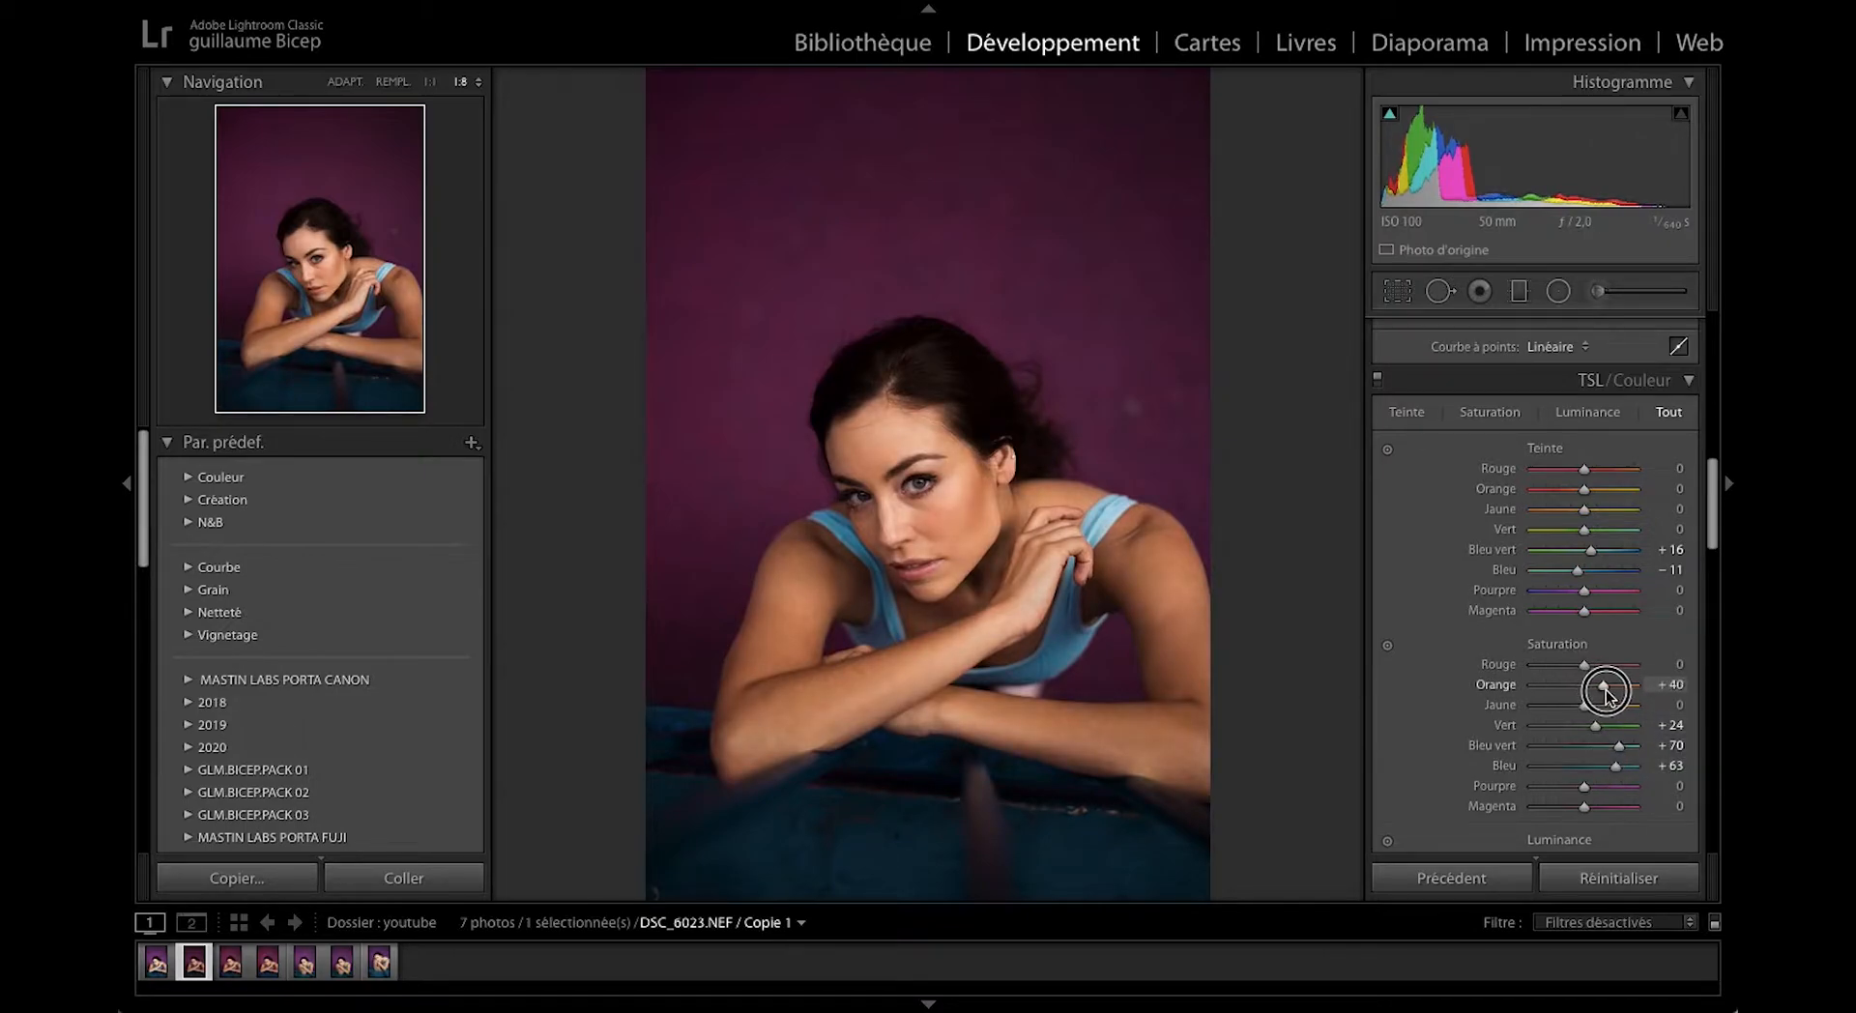
Reduce the photo's overall Saturation to -41.
scroll(1434, 530, up, 2)
click(1714, 480)
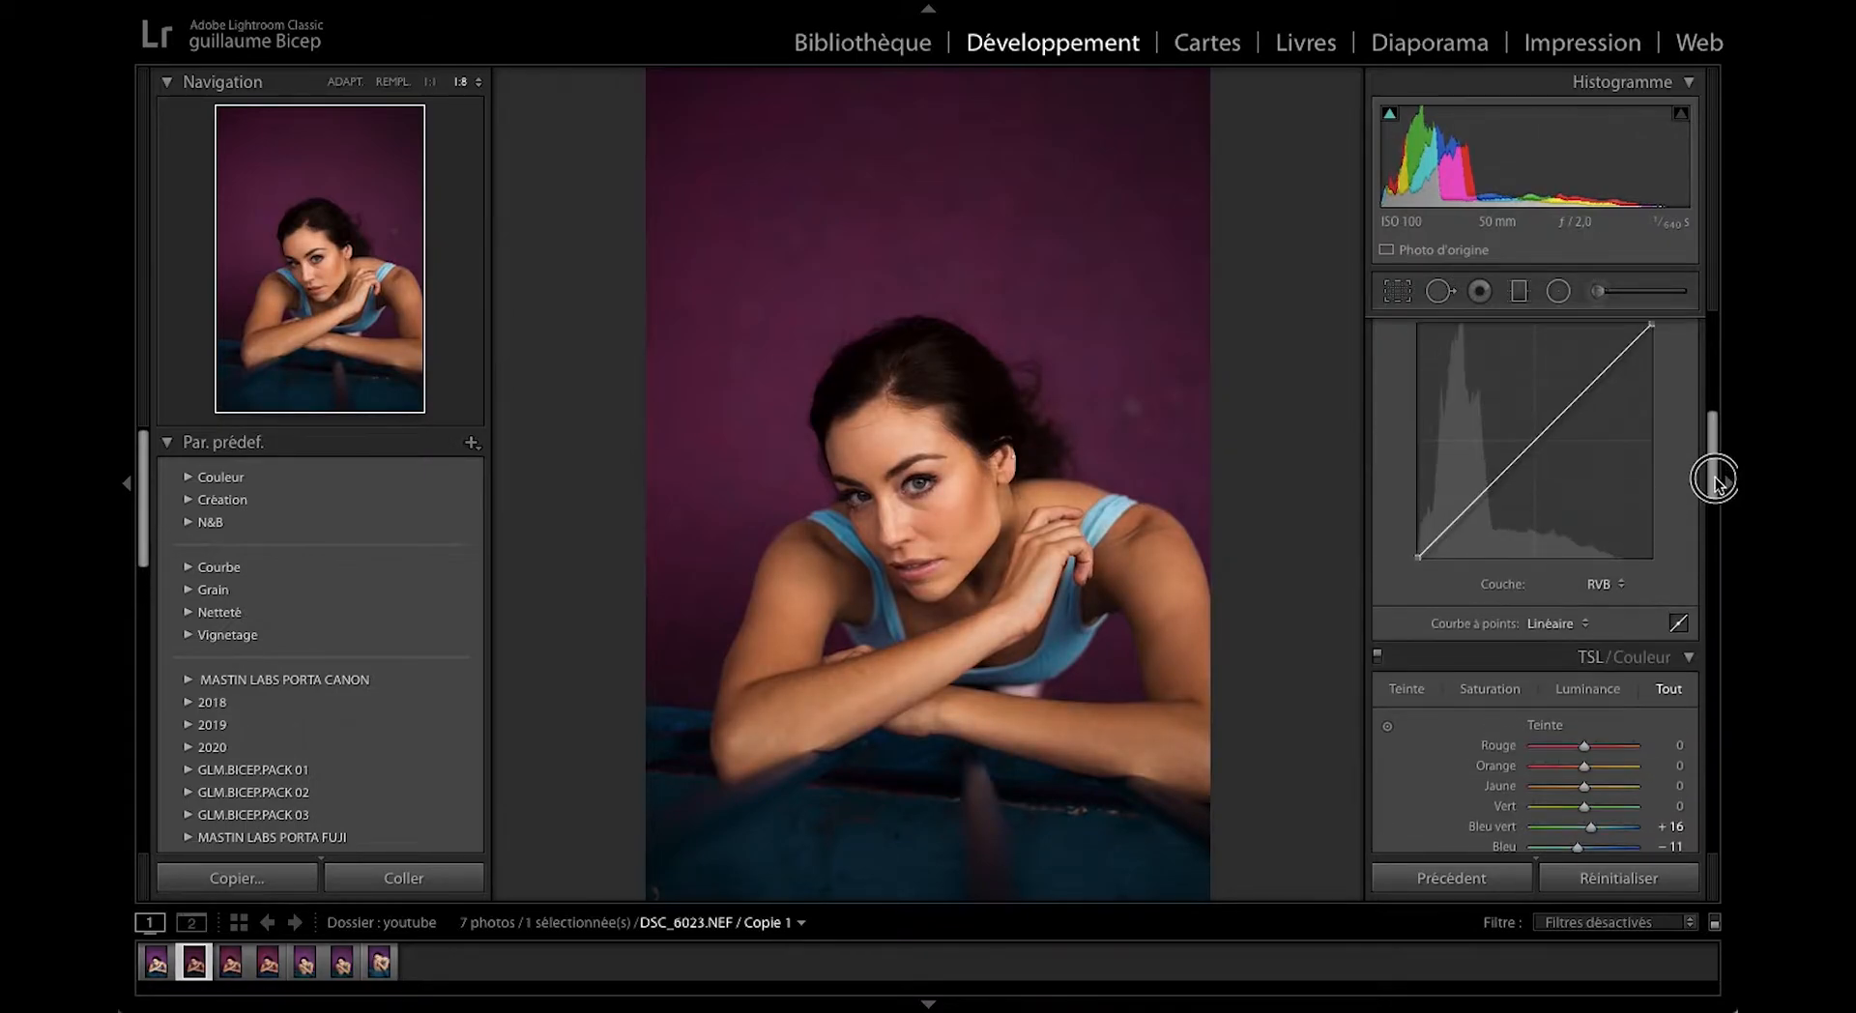
scroll(1574, 518, up, 3)
drag(1576, 526, 1560, 533)
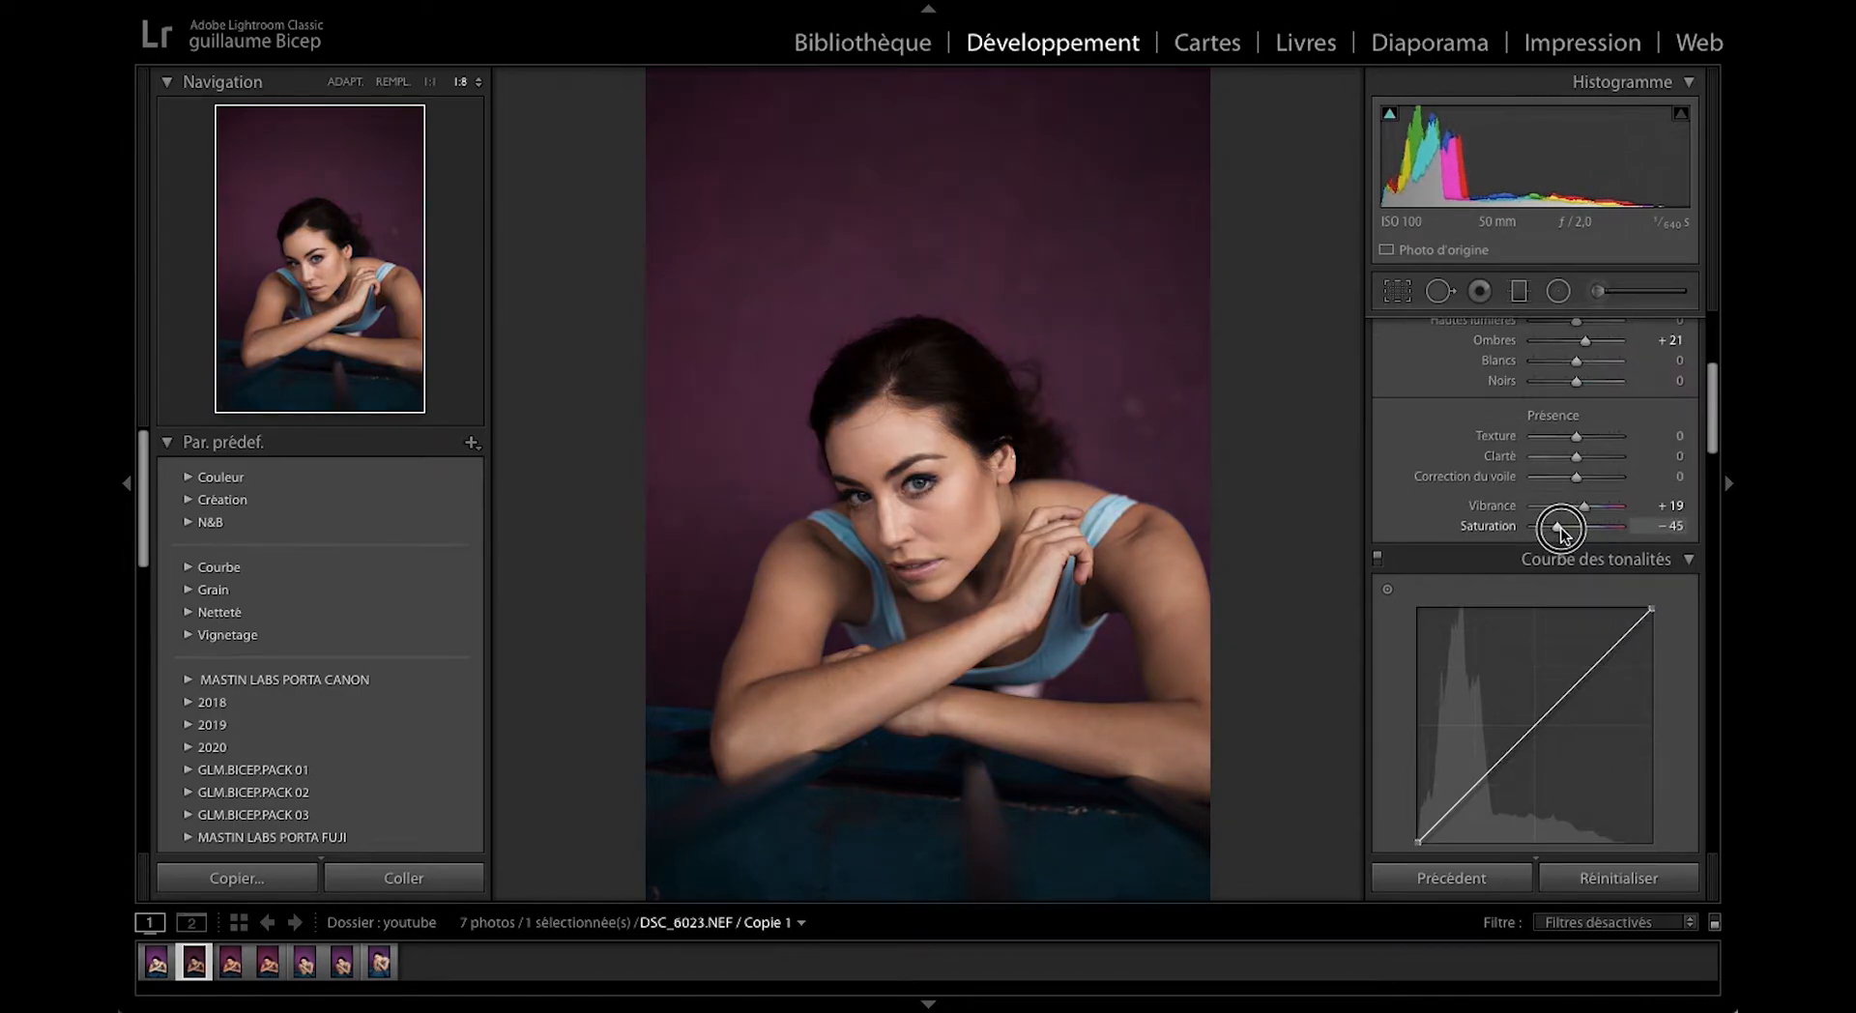
Set the Orange luminance to +24 and compare the edited portrait with its earlier state and the neighbouring photo.
scroll(1444, 789, down, 10)
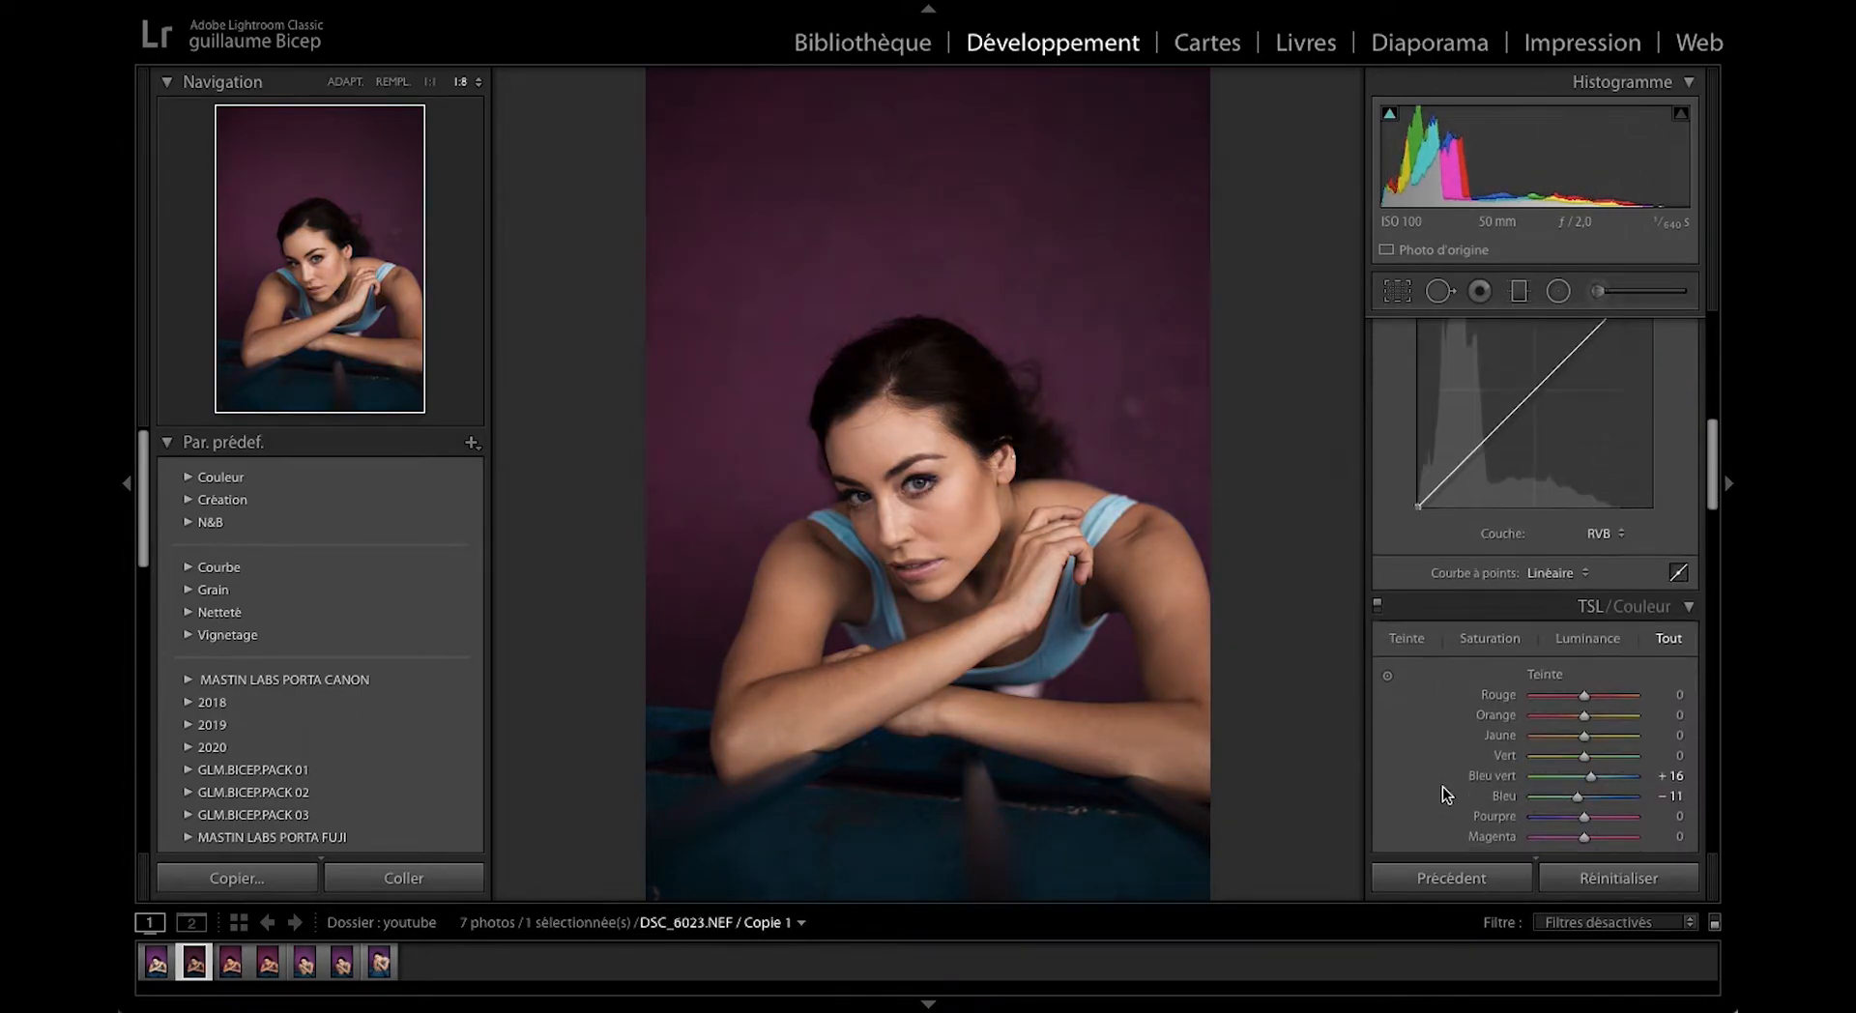
drag(1589, 667, 1599, 669)
key(shift+backslash)
key(shift+backslash)
key(shift+backslash)
key(shift+backslash)
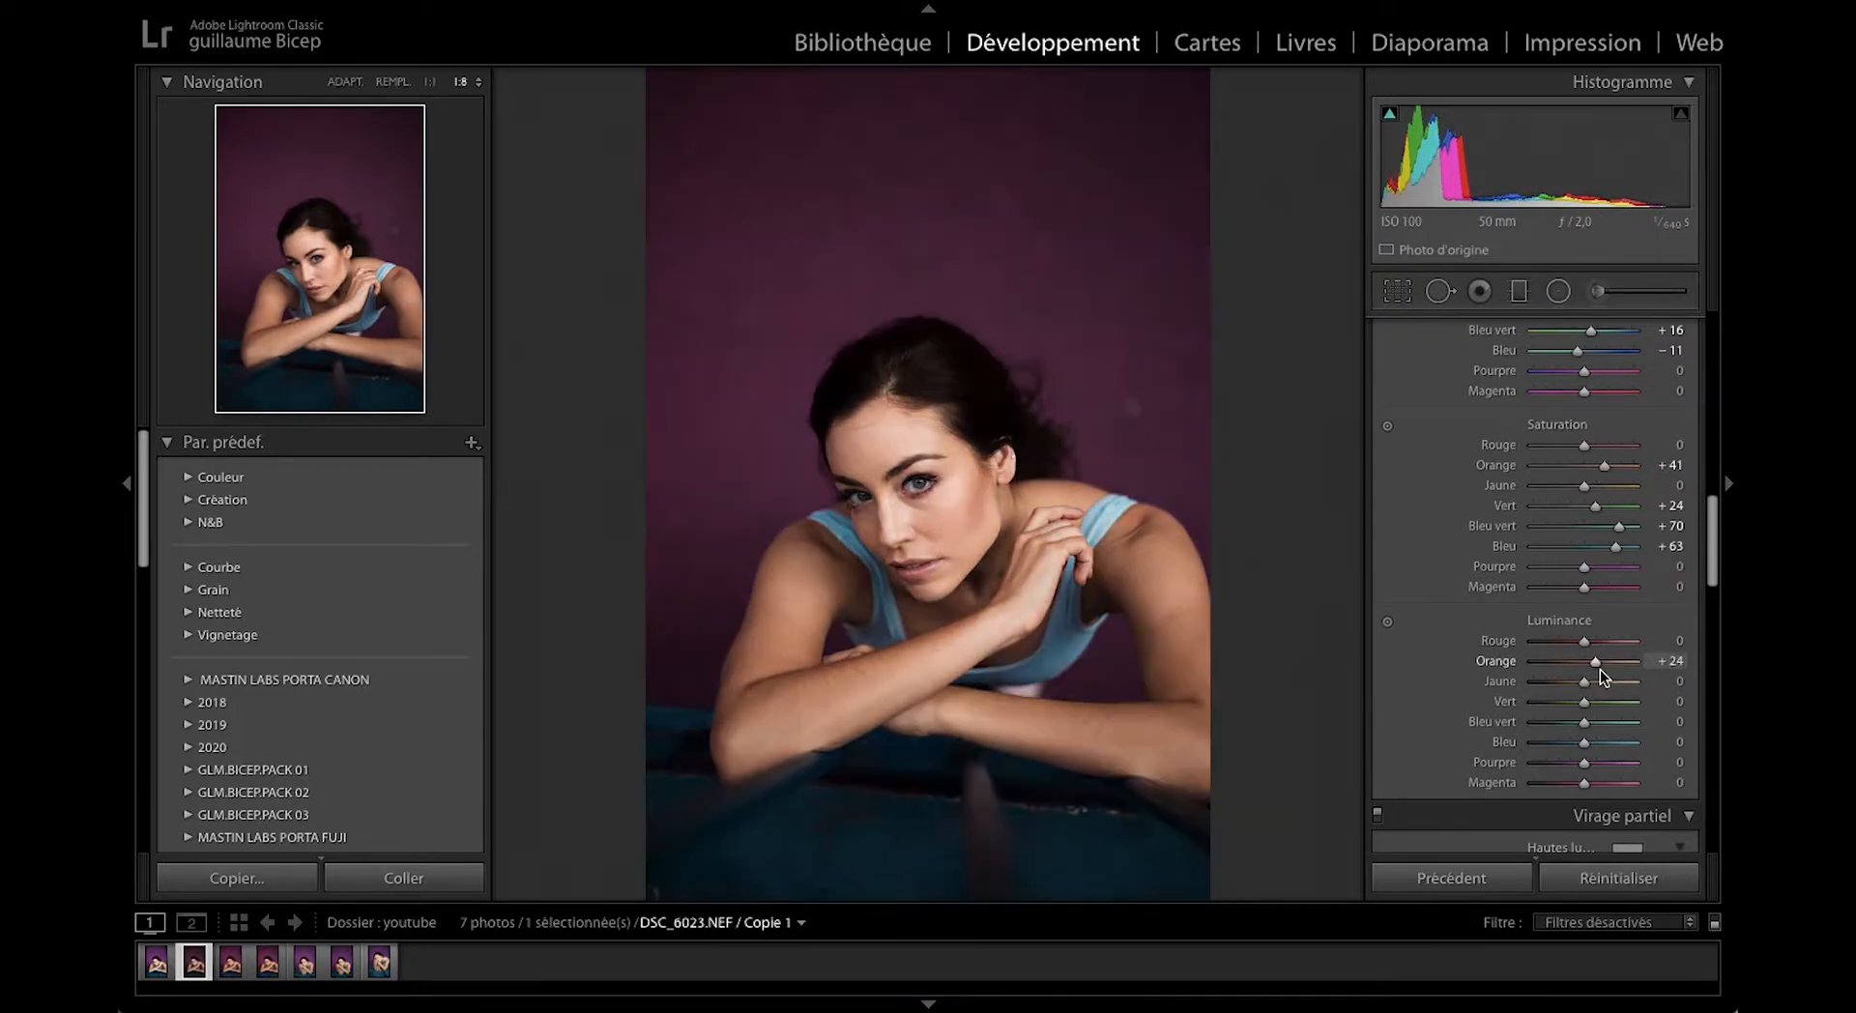
key(Right)
key(Left)
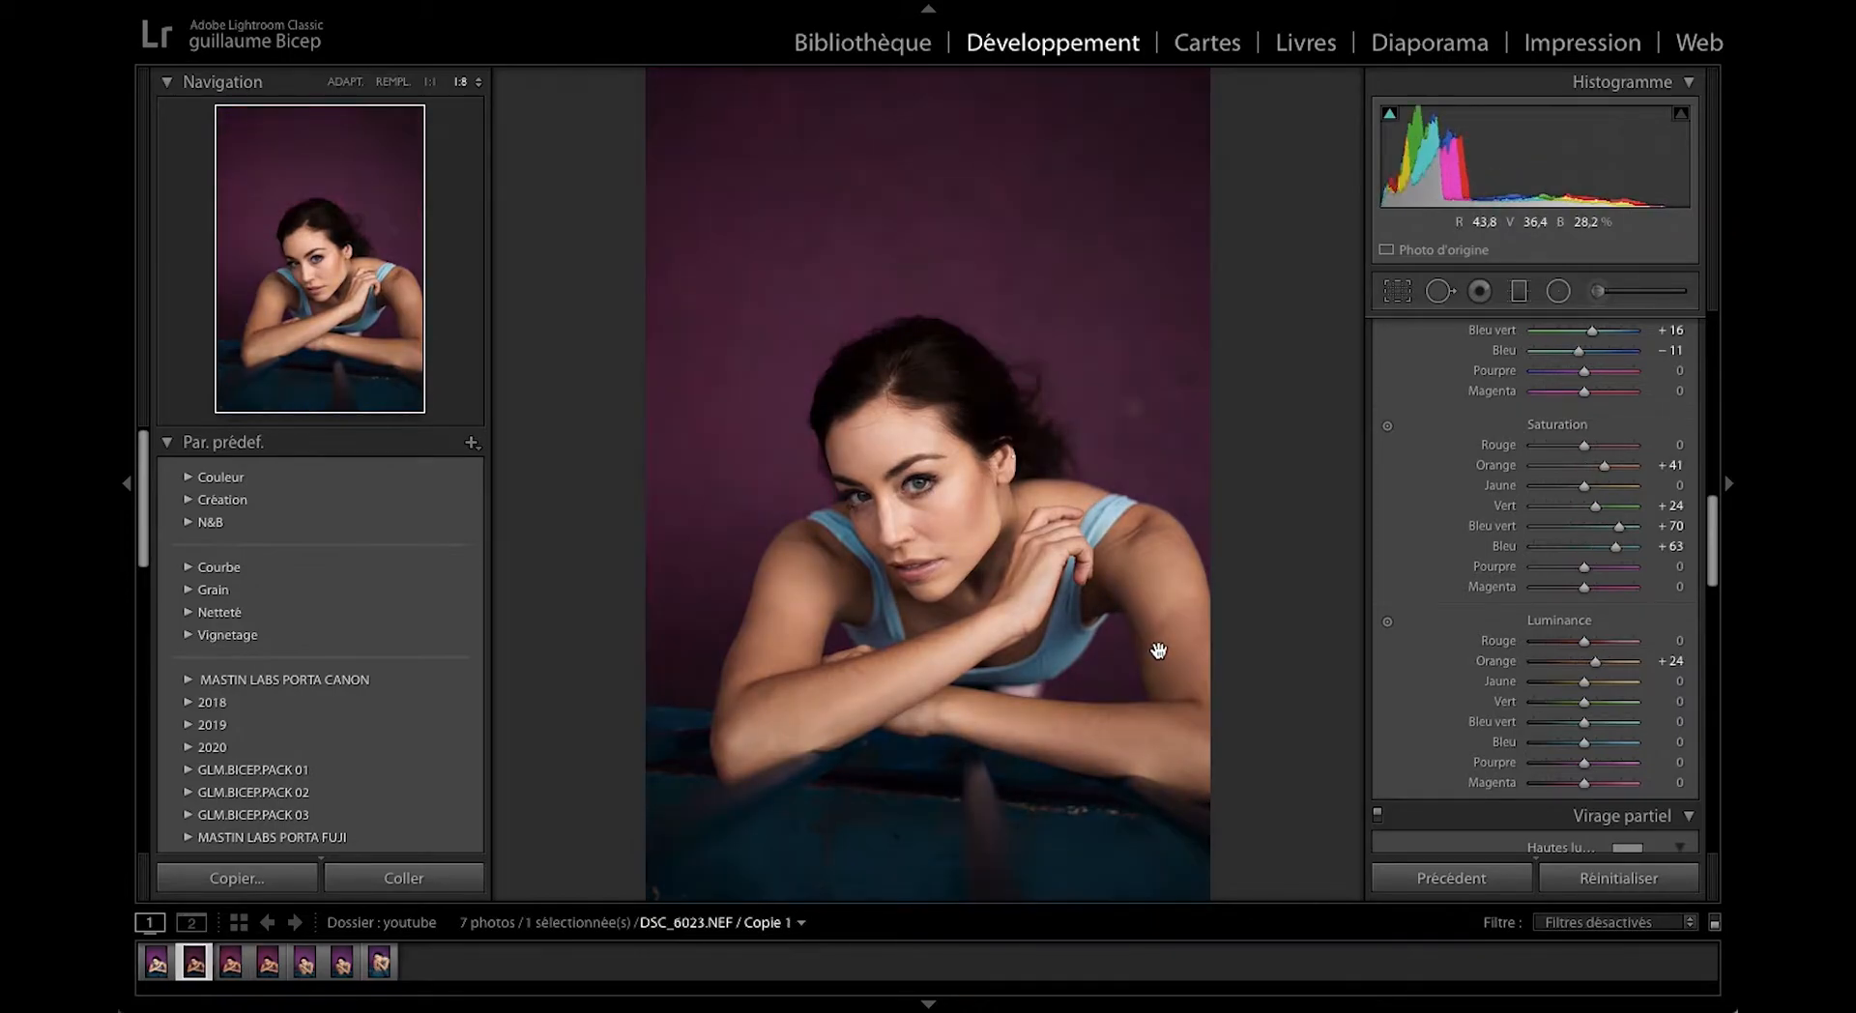
Set Noirs to +20 and the white balance Température to 5 918, and compare with the neighbouring photo.
drag(1711, 543, 1702, 388)
drag(1580, 529, 1589, 537)
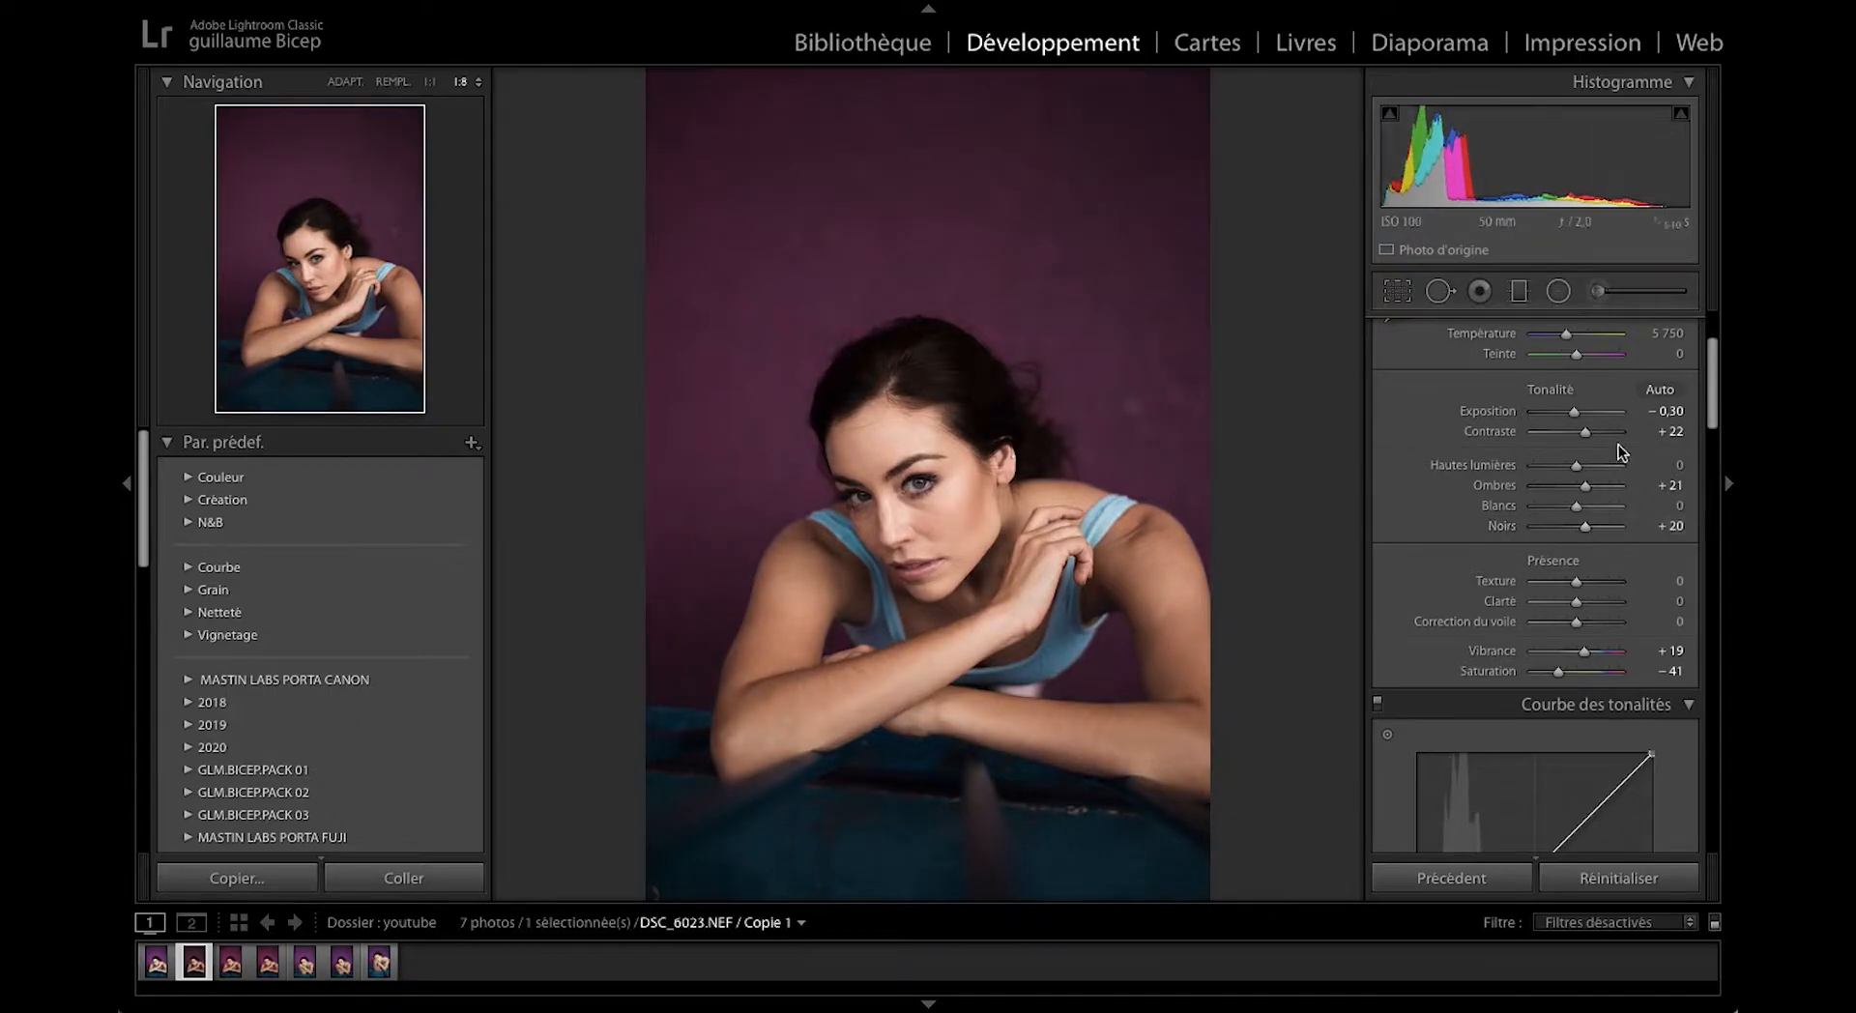
drag(1711, 374, 1708, 348)
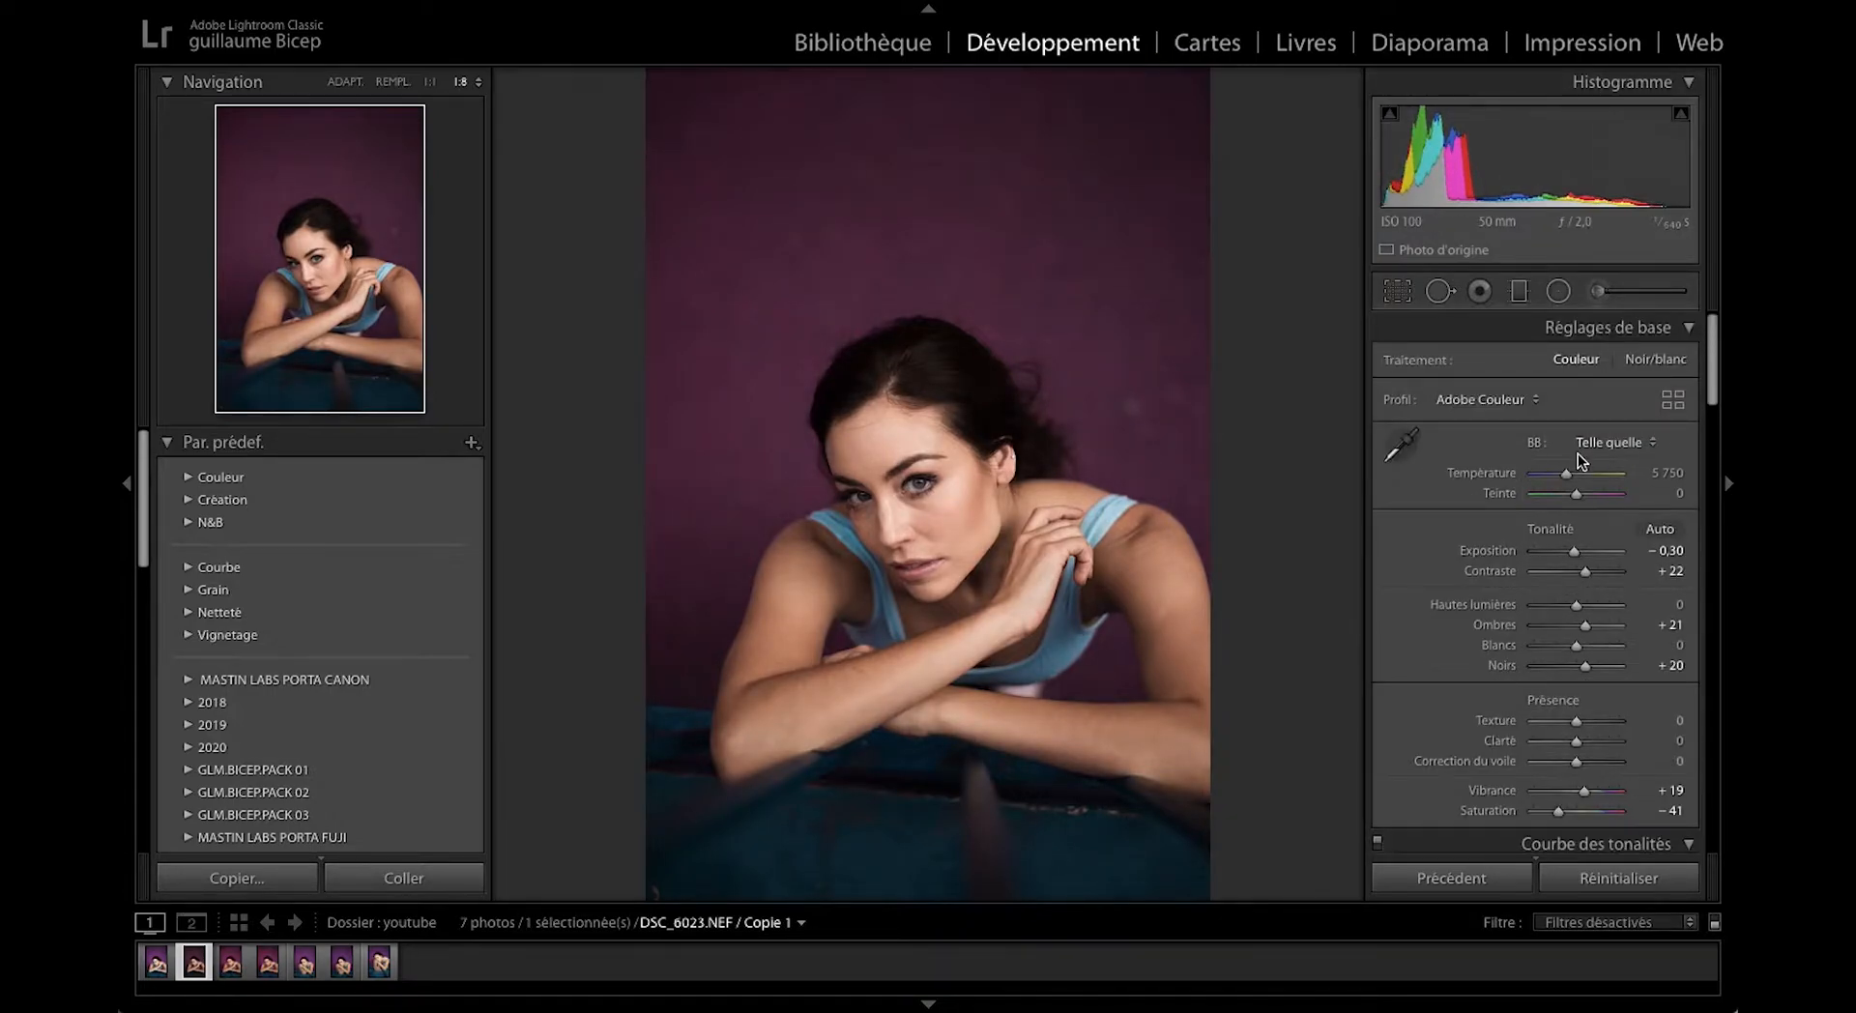
drag(1566, 478, 1568, 478)
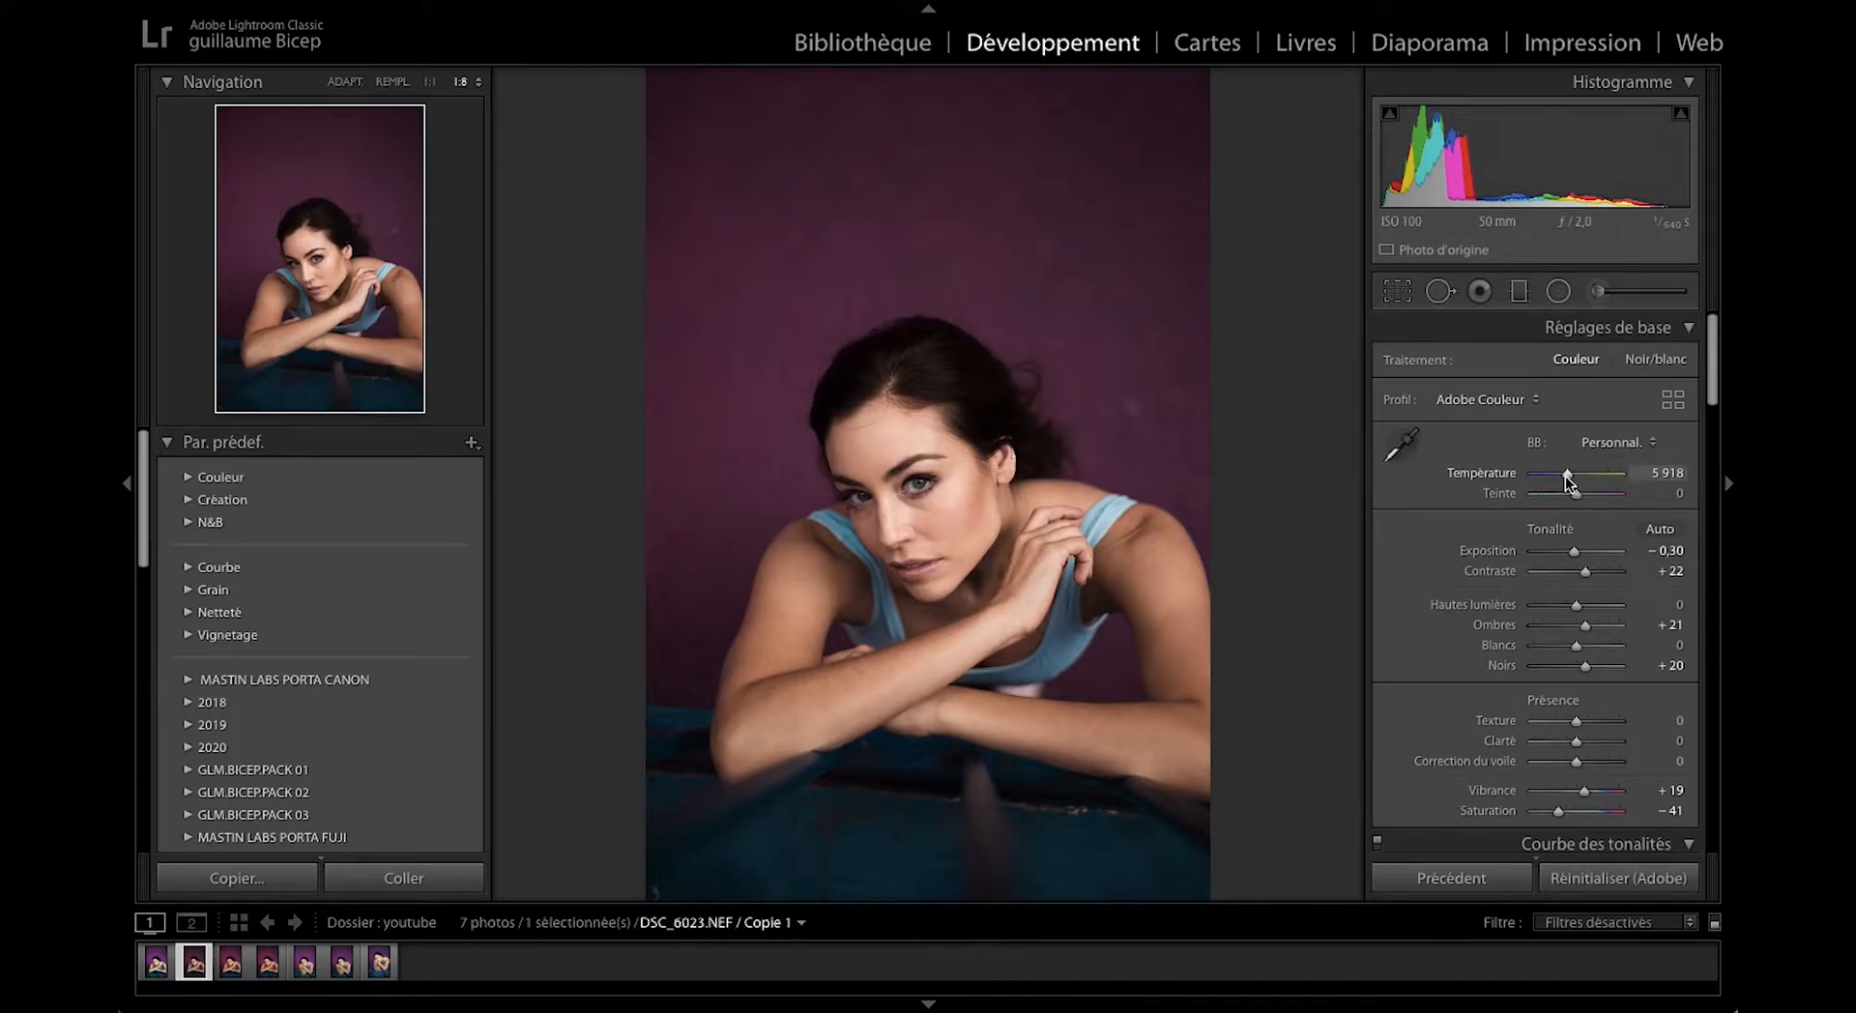
key(Right)
key(Left)
Add a control point in the shadows of the RVB tone curve at 27,1 / 27,1 %.
drag(1711, 397, 1708, 486)
click(1480, 545)
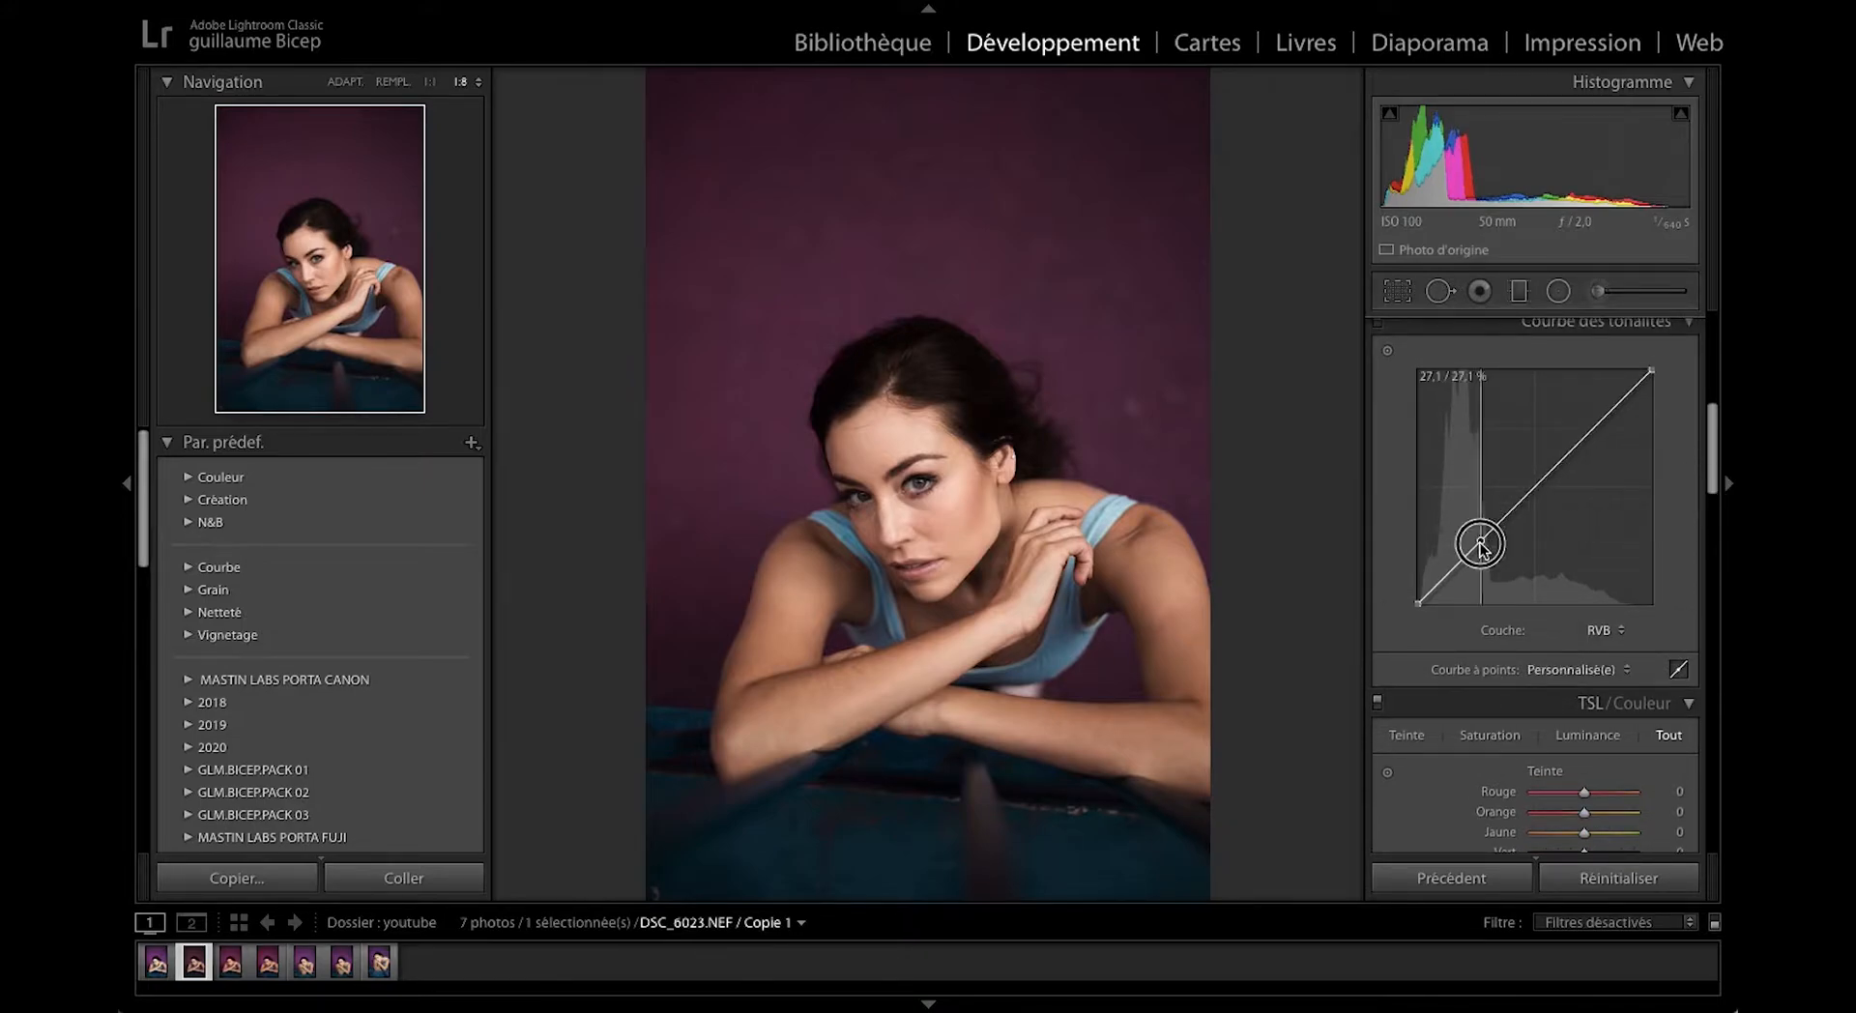
drag(1713, 475, 1715, 710)
click(1565, 470)
click(1539, 510)
click(1510, 640)
click(1391, 376)
On Copie 2 of DSC_6023.NEF, set Exposition to +0,20, Teinte to +8 and Vibrance to -5.
drag(1580, 576, 1551, 580)
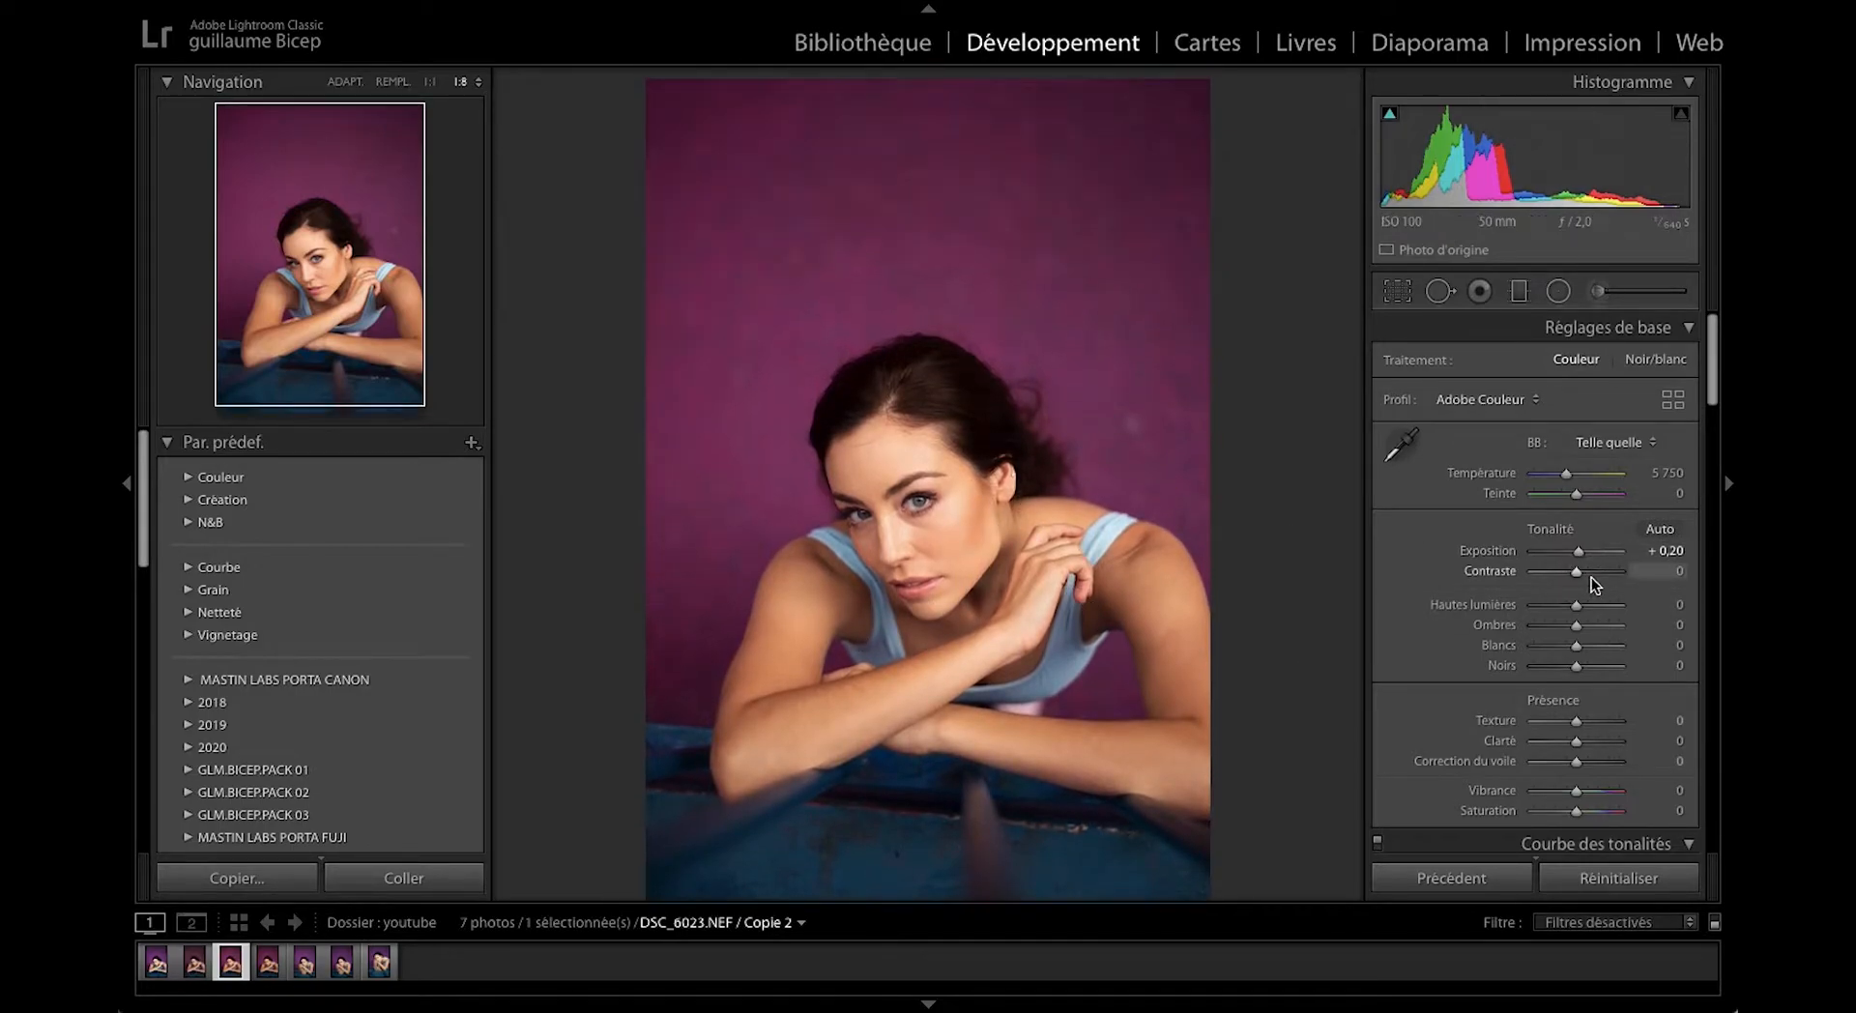
drag(1576, 495, 1577, 497)
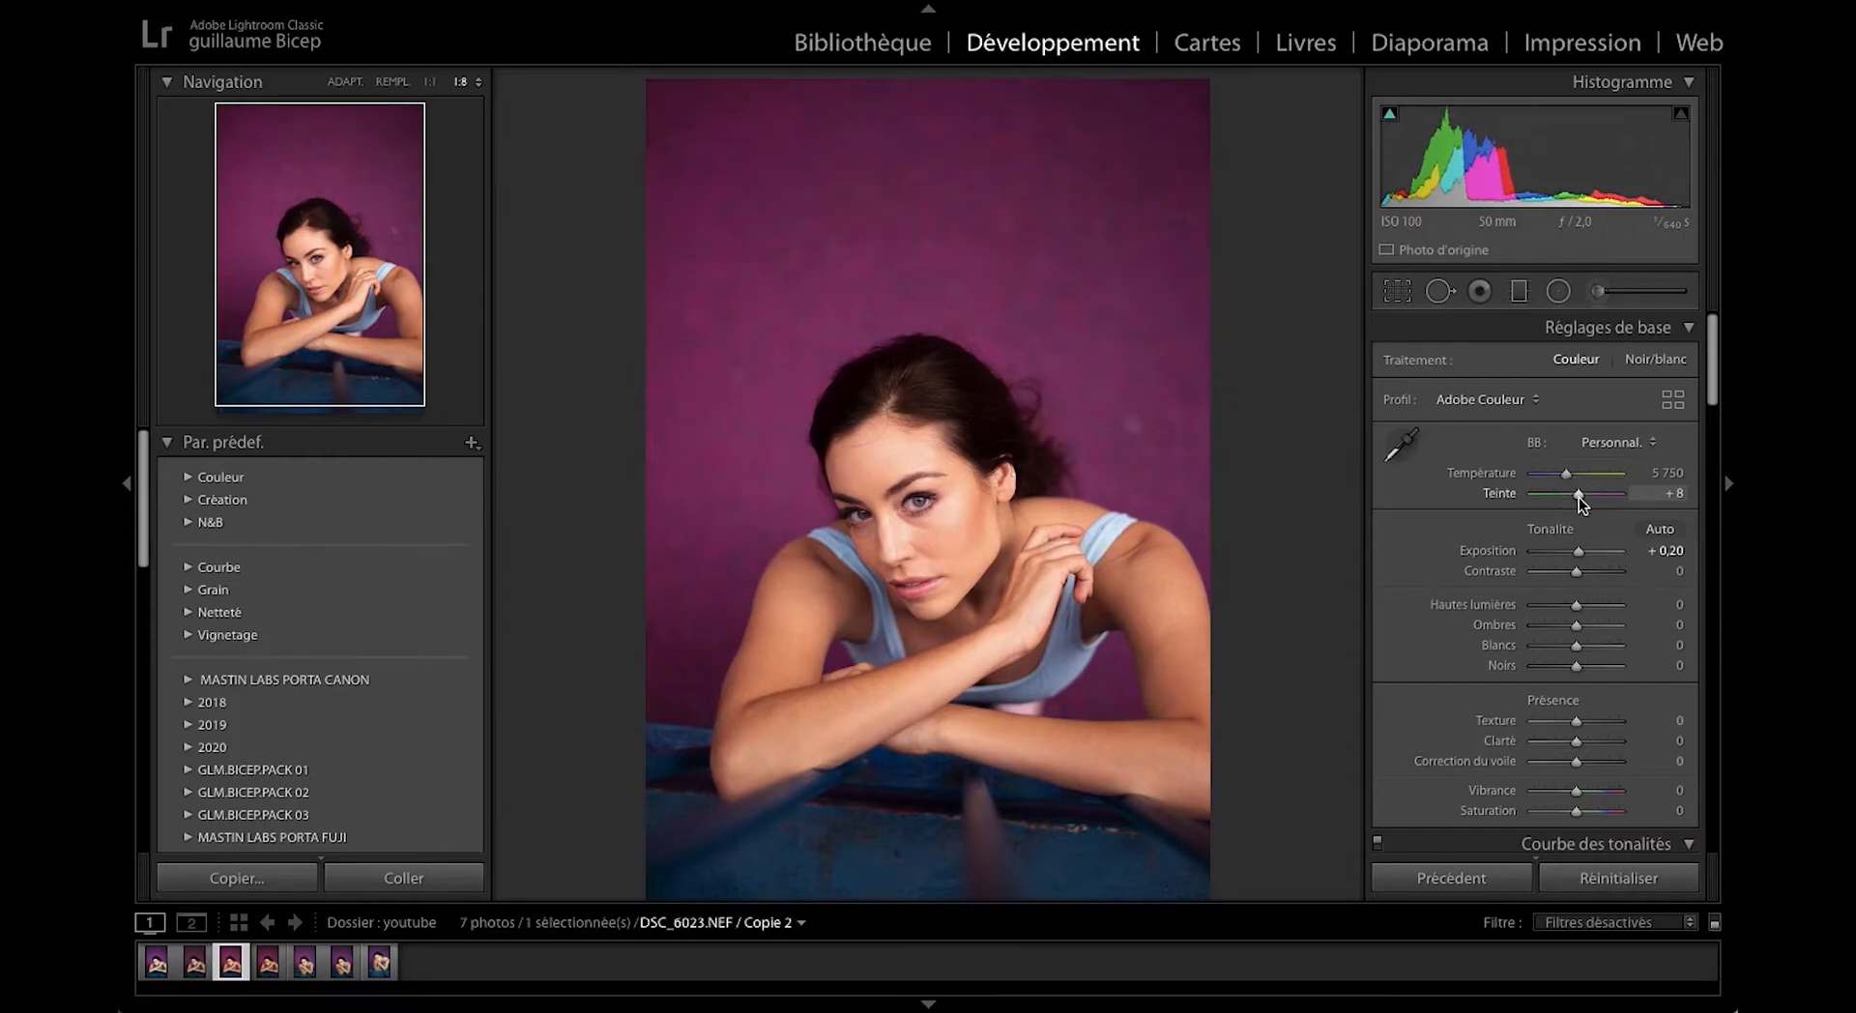
scroll(1580, 497, down, 3)
scroll(1579, 673, down, 1)
drag(1577, 631, 1574, 645)
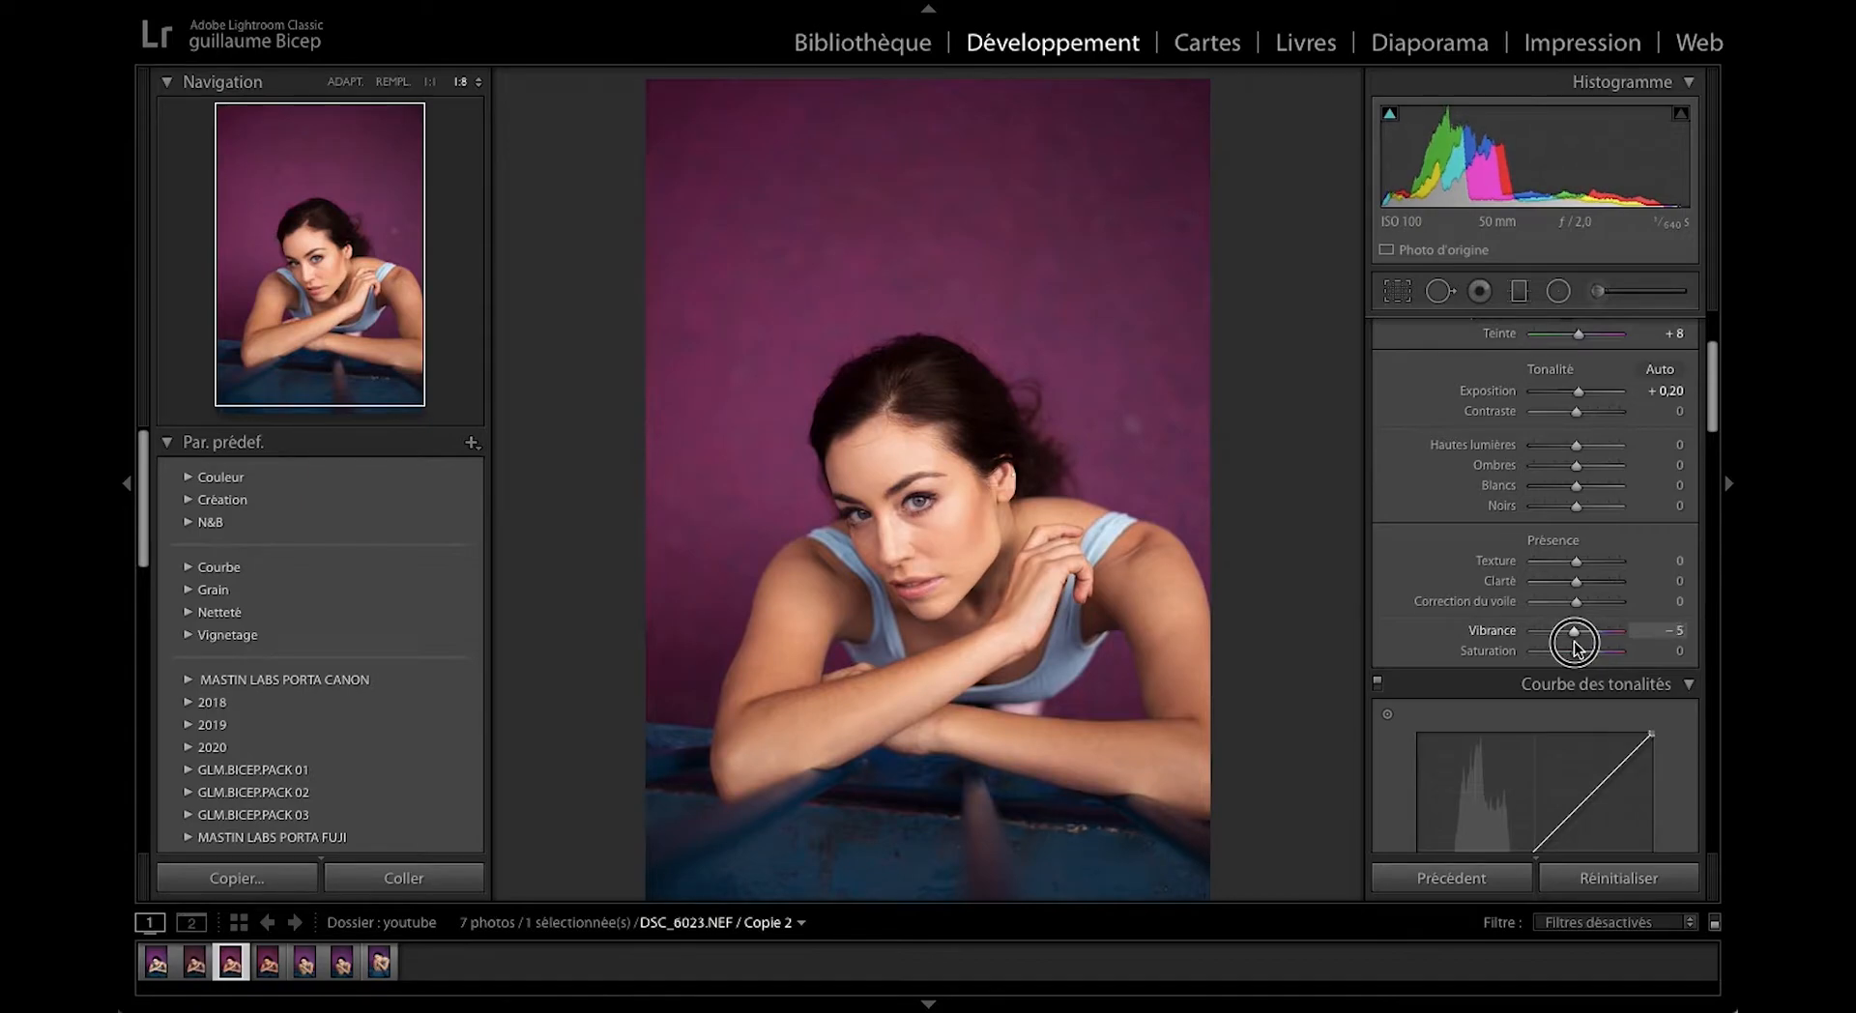
Adjust the saturation from the facial skin, setting Orange to -10 and Jaune to +1.
scroll(1589, 735, down, 10)
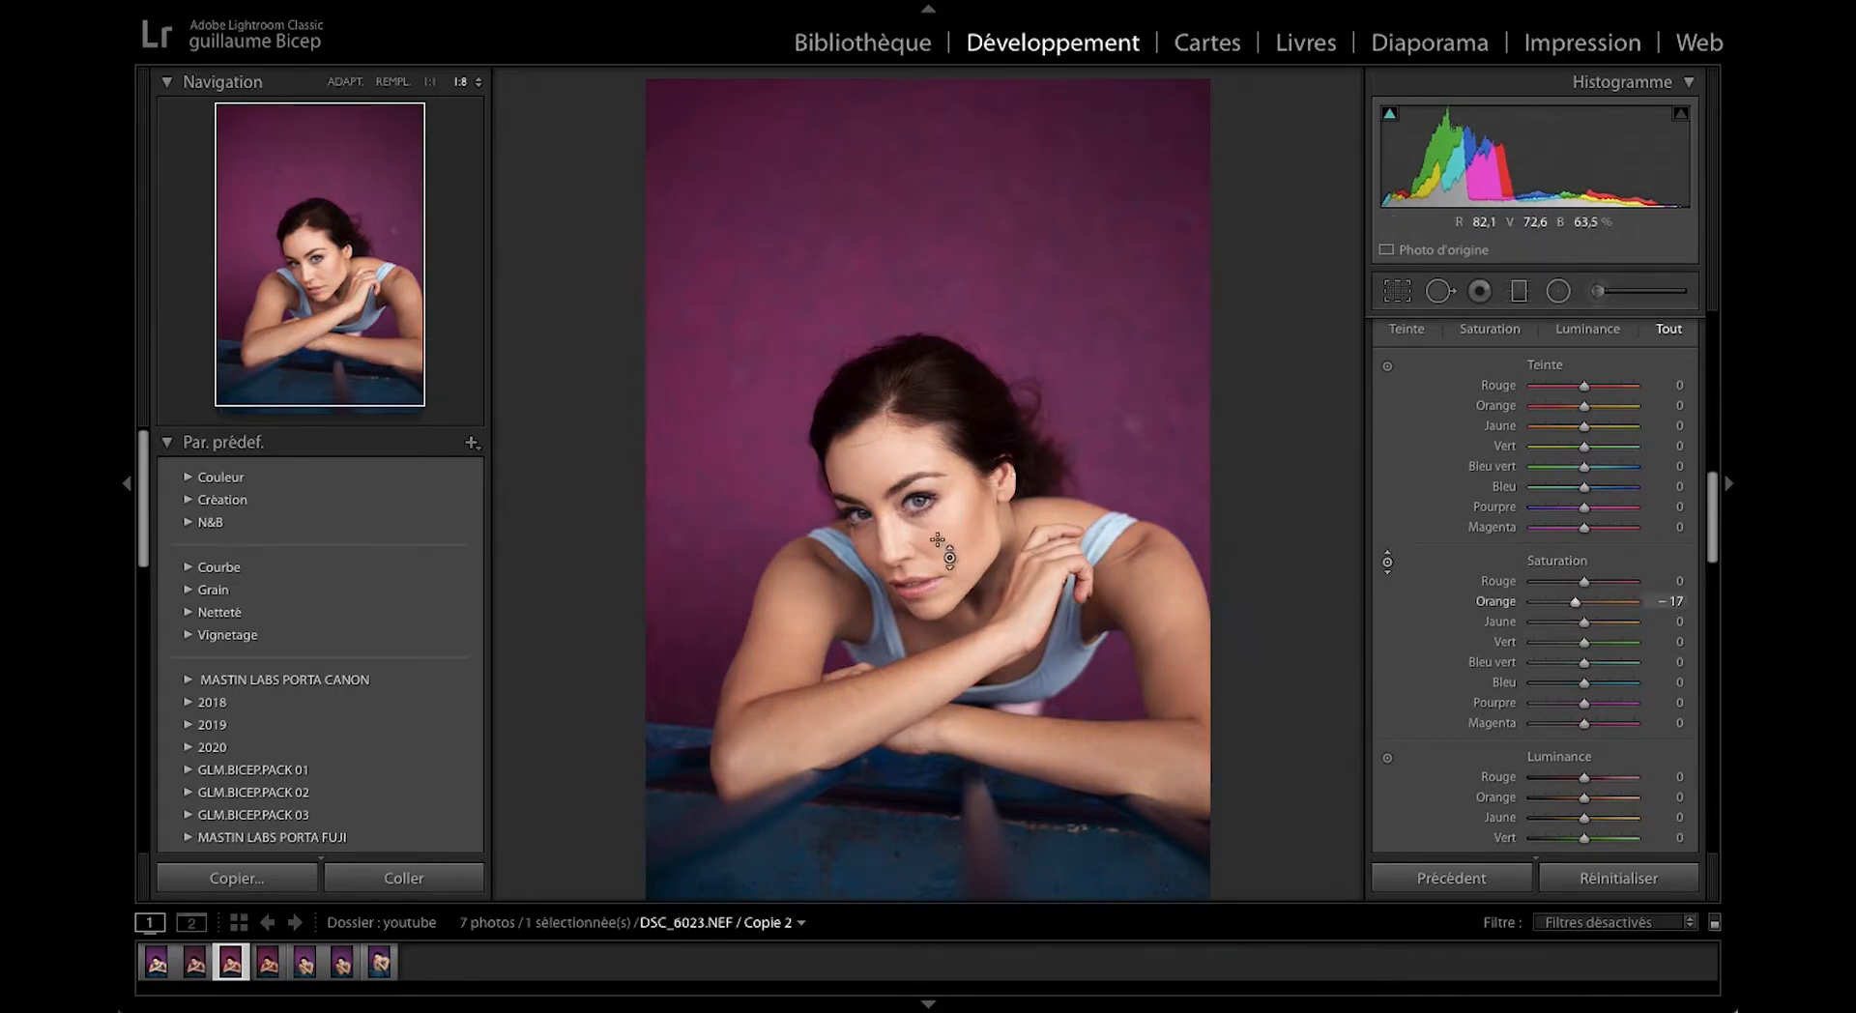
drag(964, 553, 963, 550)
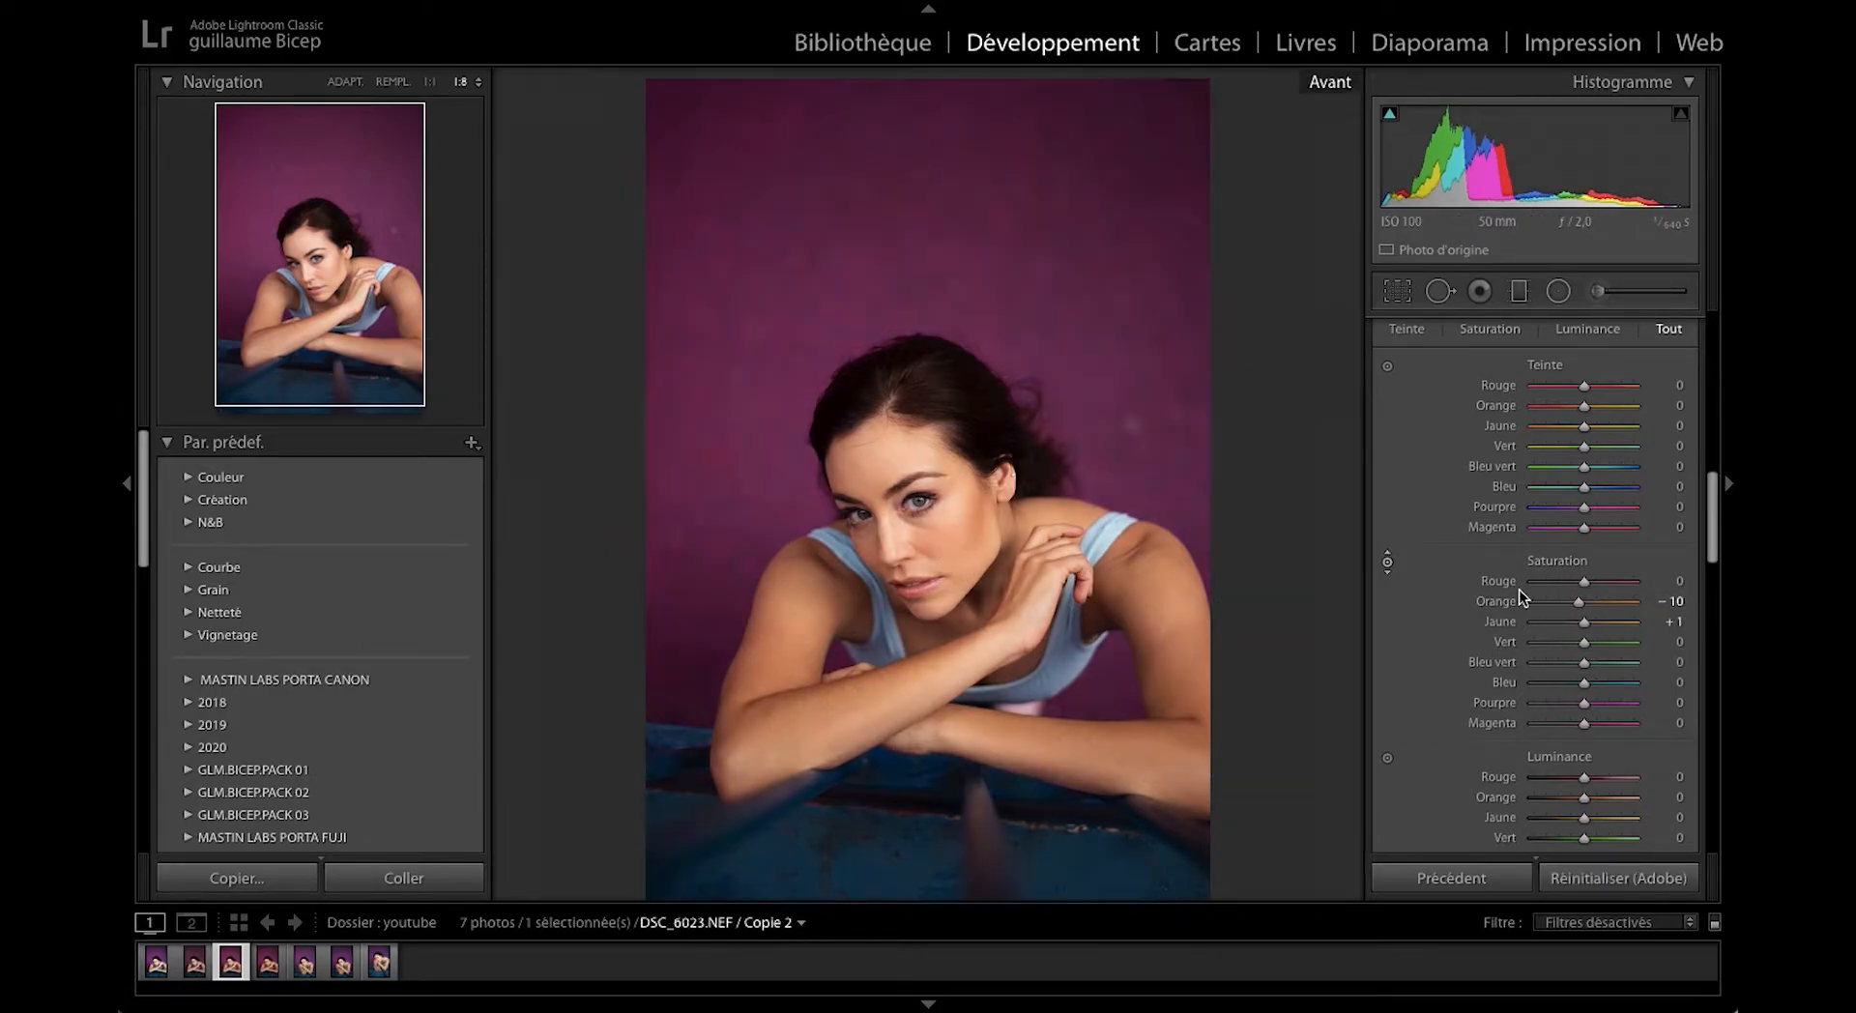
Set the overall Saturation to +4 and raise the middle of the RVB tone curve to 48,2 / 50,6 %.
scroll(1519, 597, up, 10)
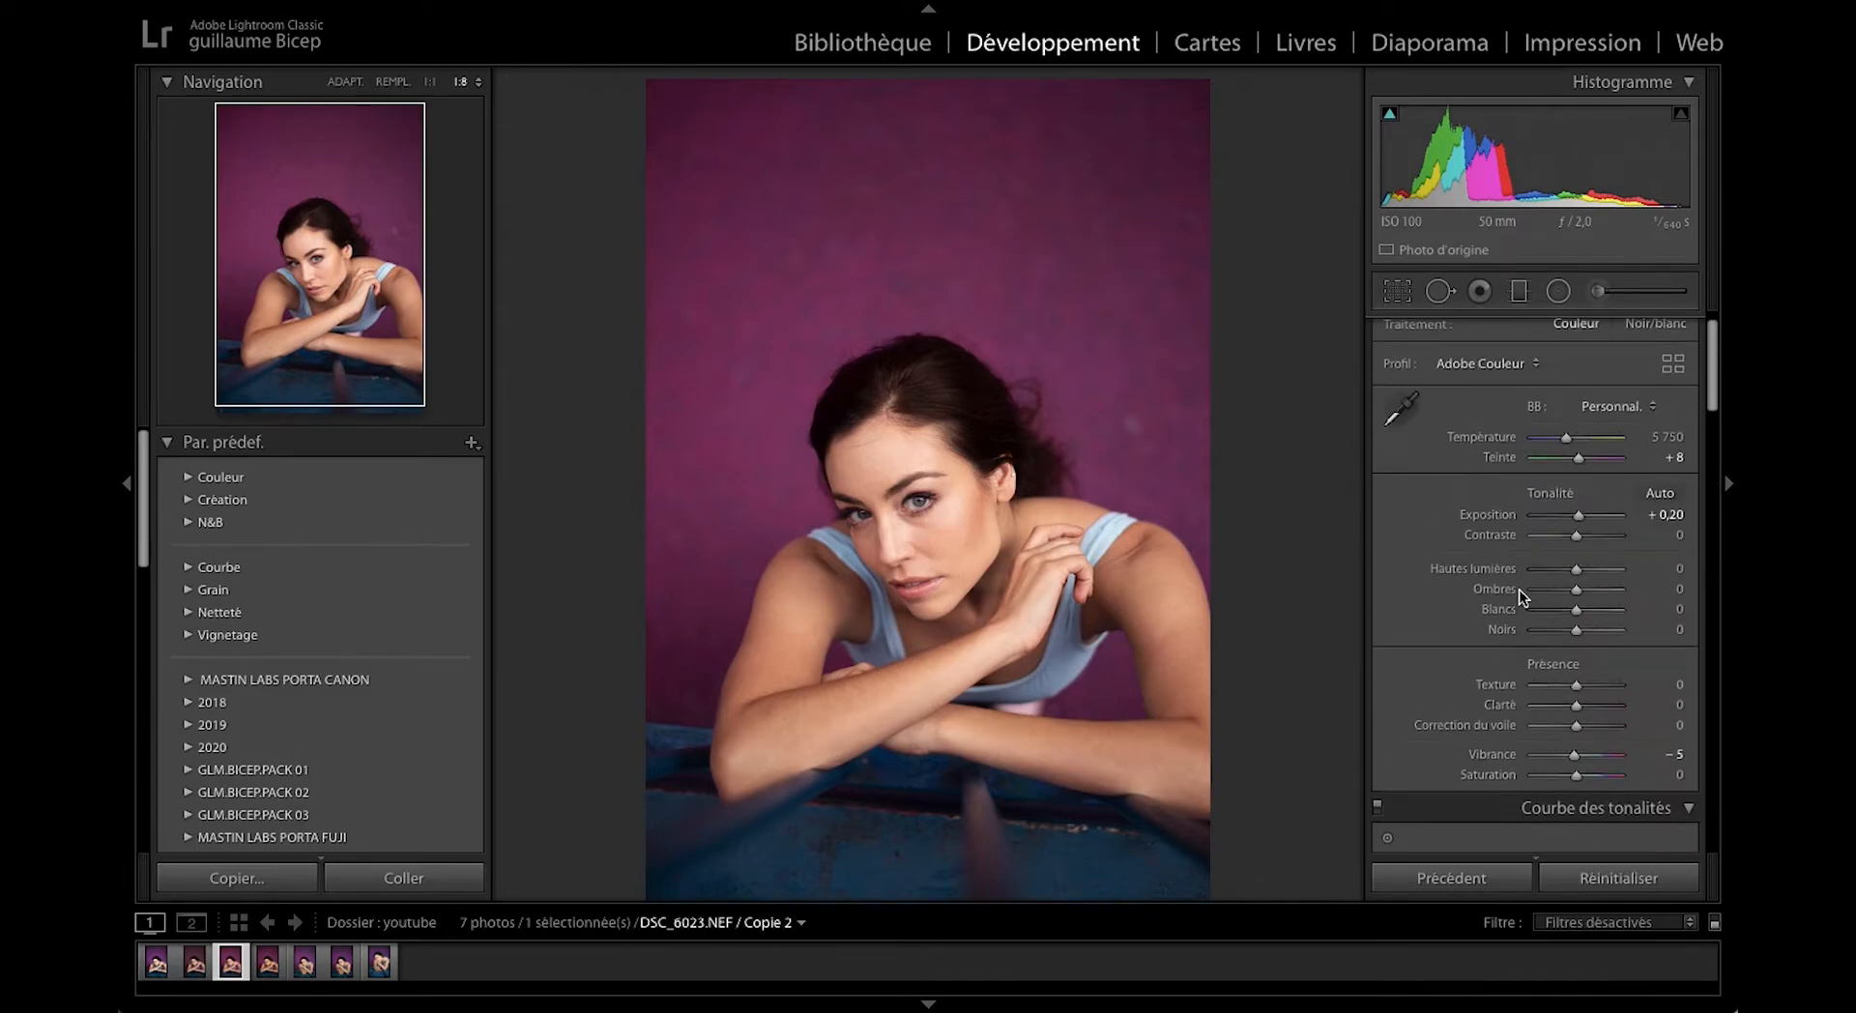
scroll(1519, 589, down, 4)
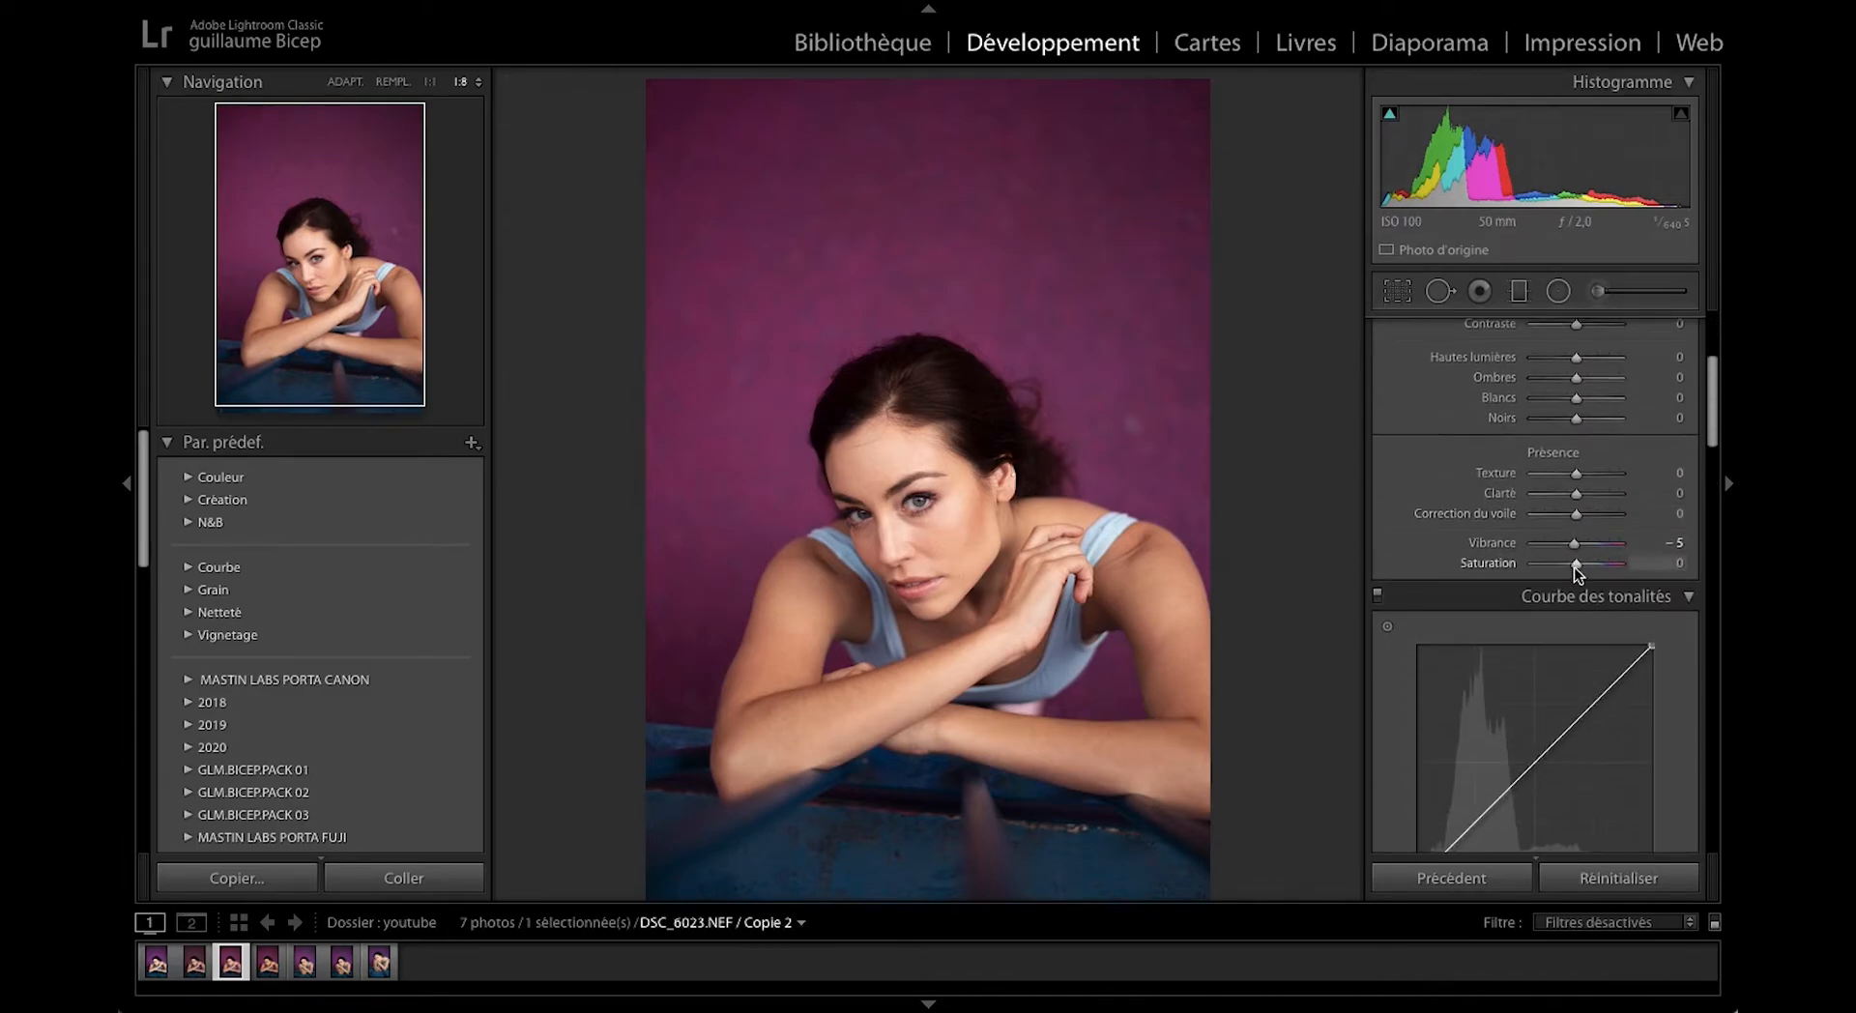
scroll(1578, 572, down, 2)
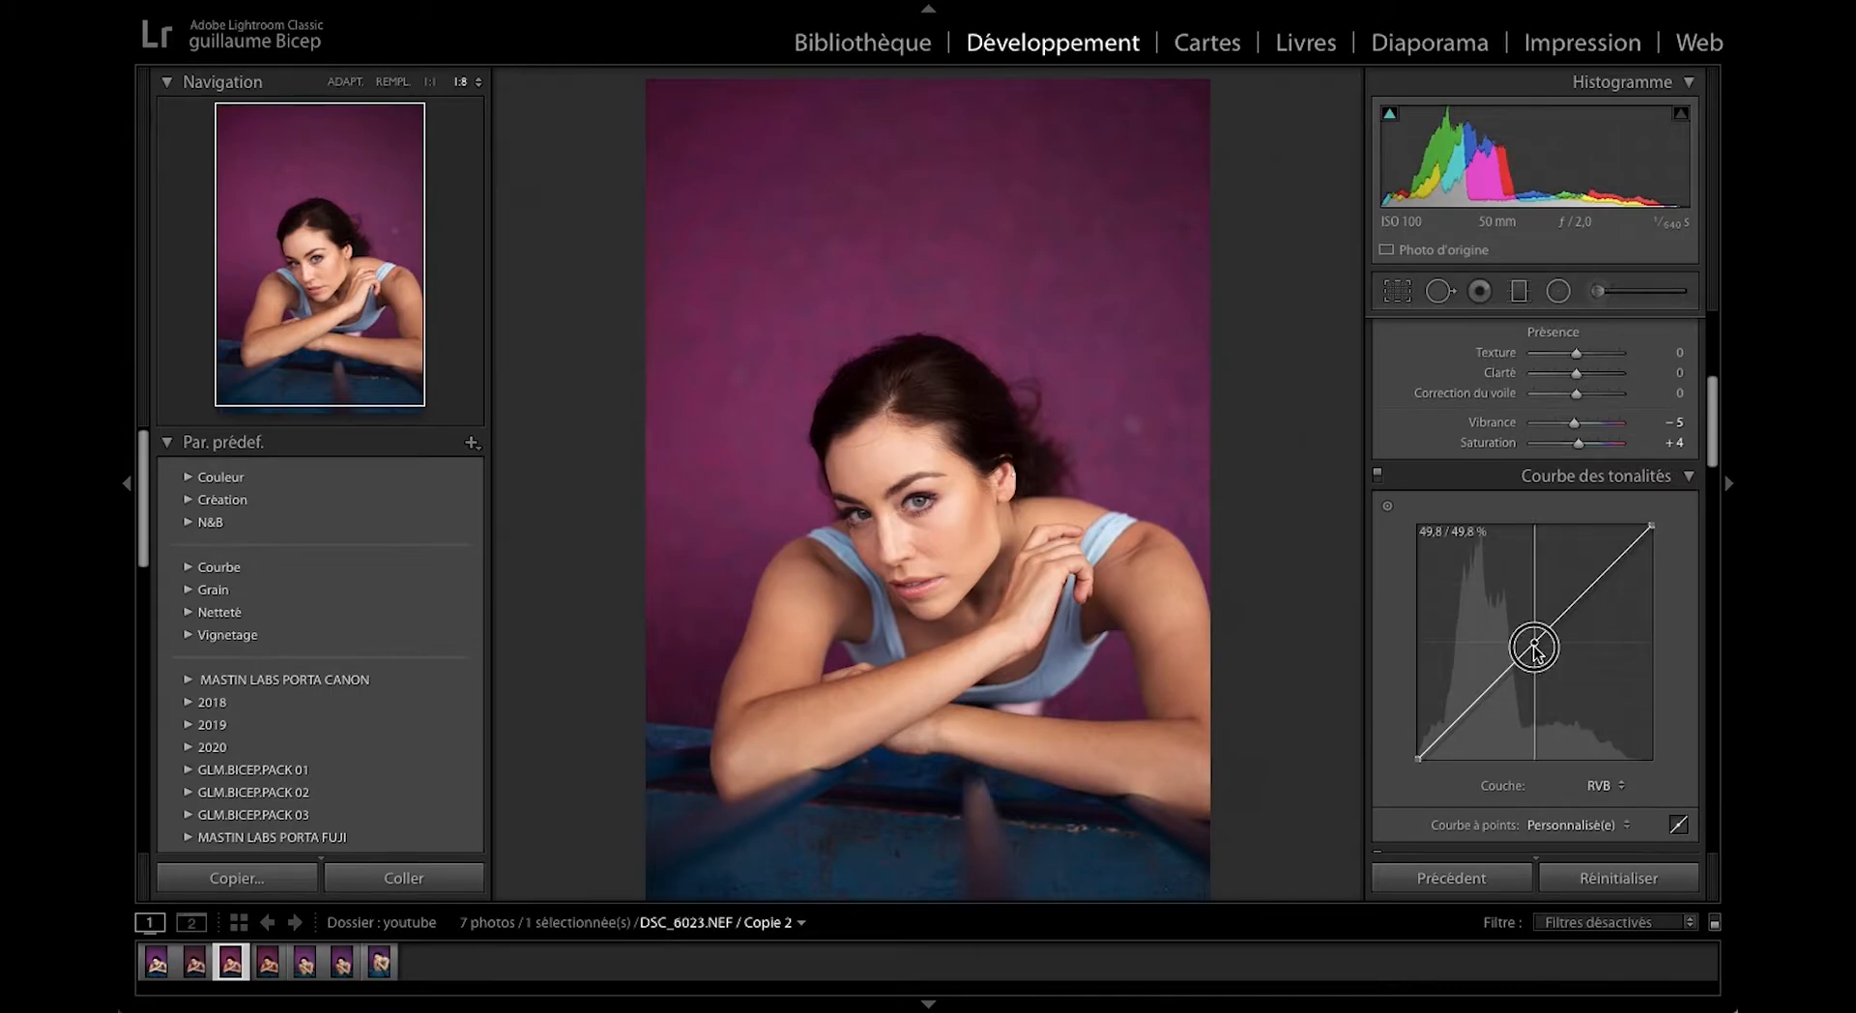
drag(1537, 641, 1529, 640)
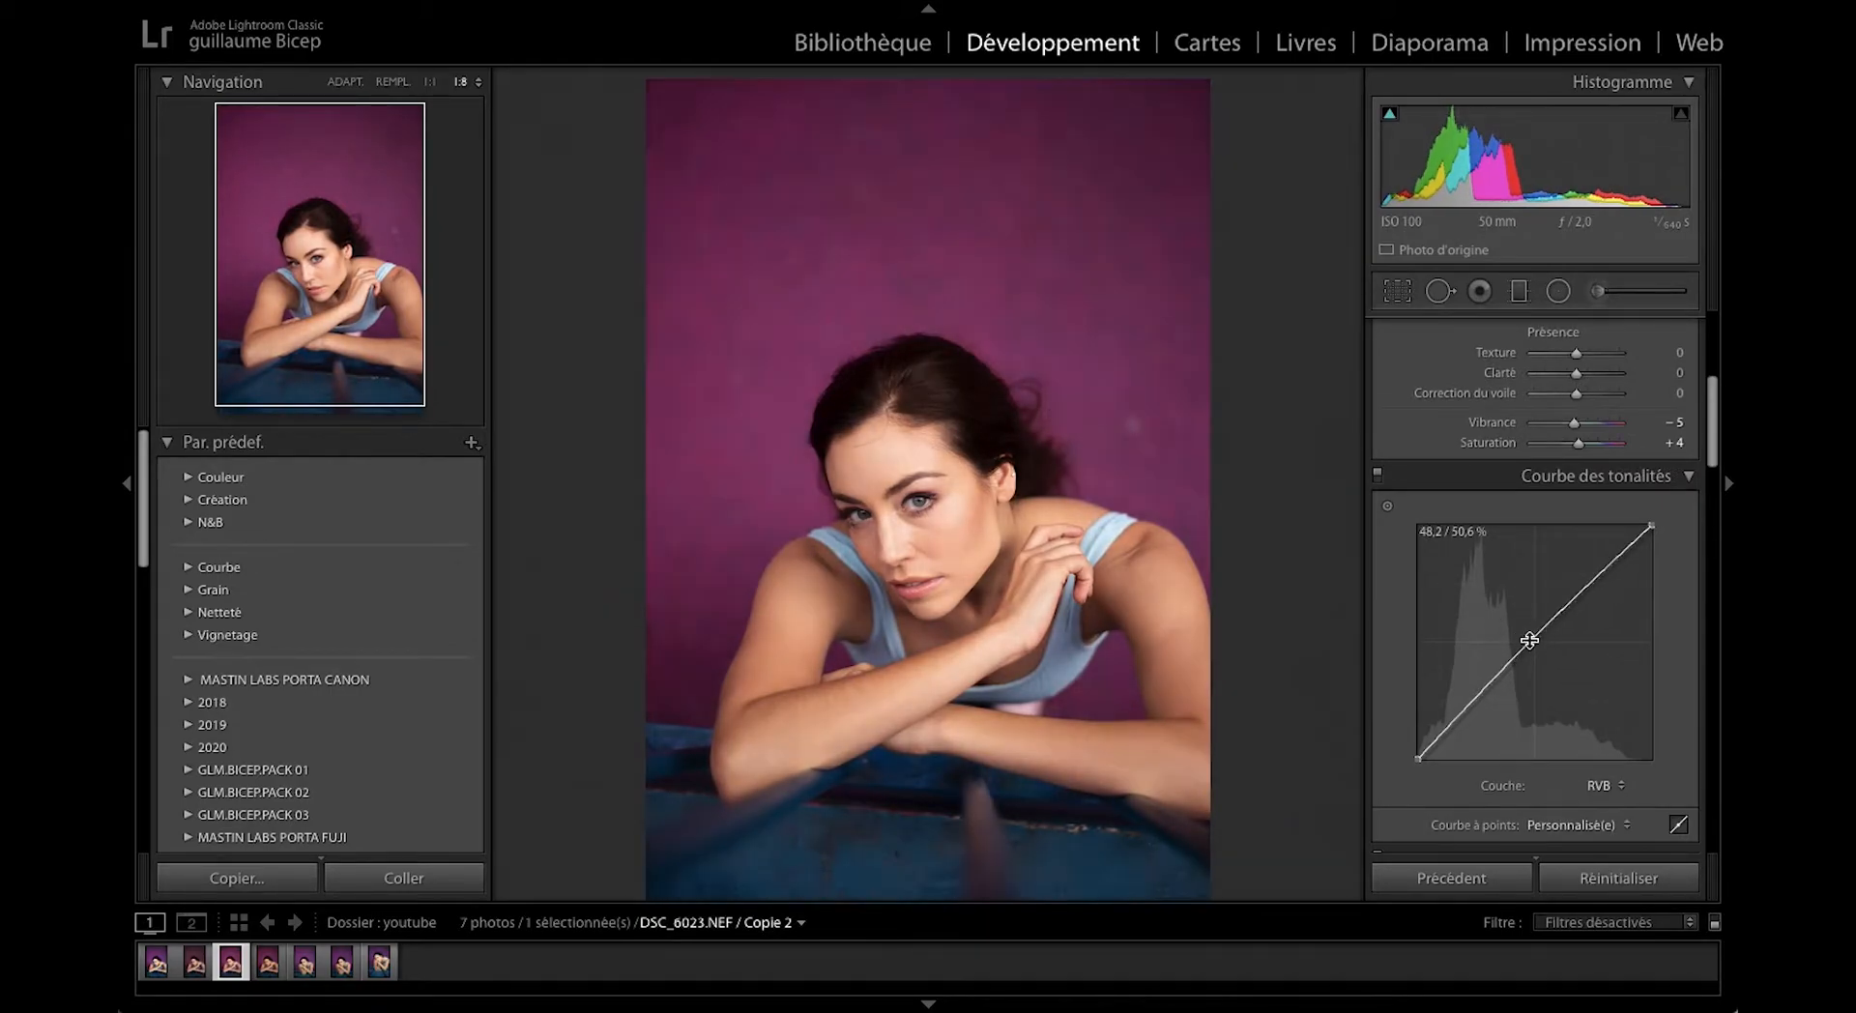
Set the colour saturations of Bleu vert to +39, Bleu to +42, Pourpre to +8, Rouge to +5 and Orange to -3.
scroll(1530, 640, down, 4)
scroll(1529, 640, down, 4)
click(1387, 561)
drag(1044, 681, 1042, 698)
drag(1053, 773, 1054, 716)
drag(1583, 667, 1604, 668)
key(super+equal)
key(super+equal)
key(super+equal)
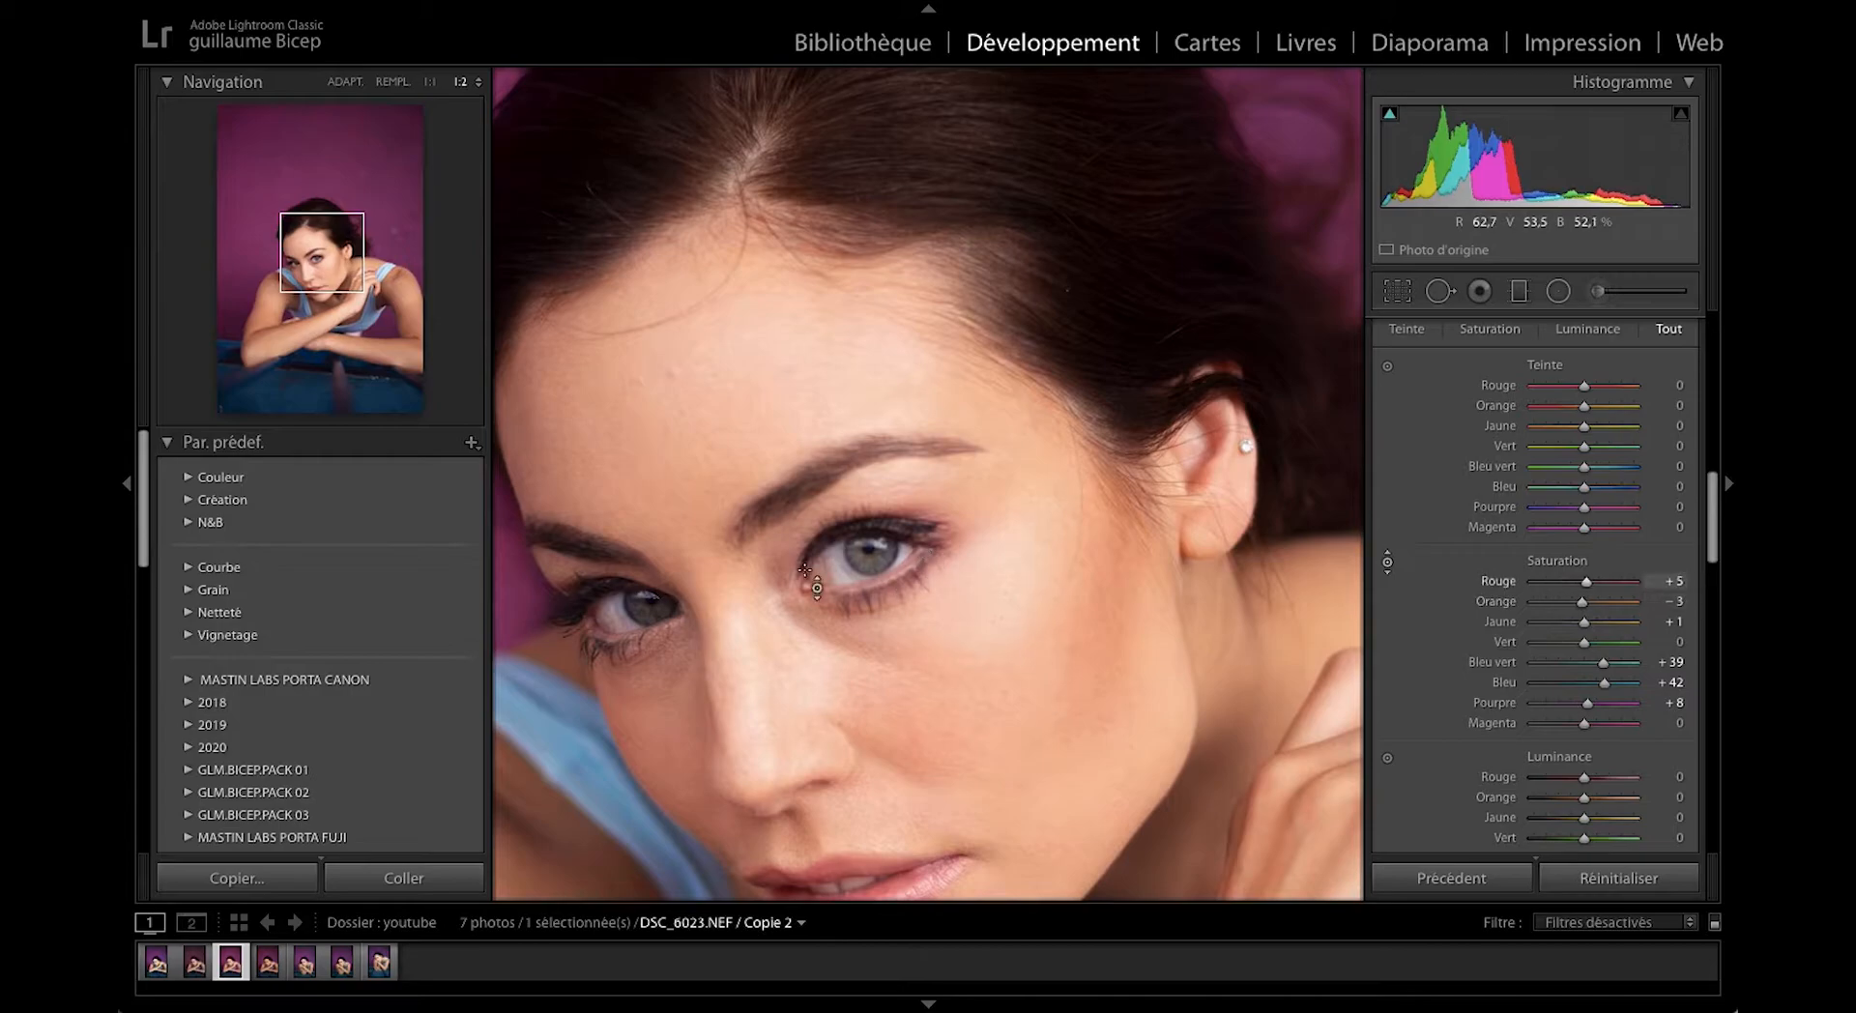
Brush a local adjustment with increased Saturation over both irises, strengthening its Saturation further after painting.
scroll(1577, 499, up, 10)
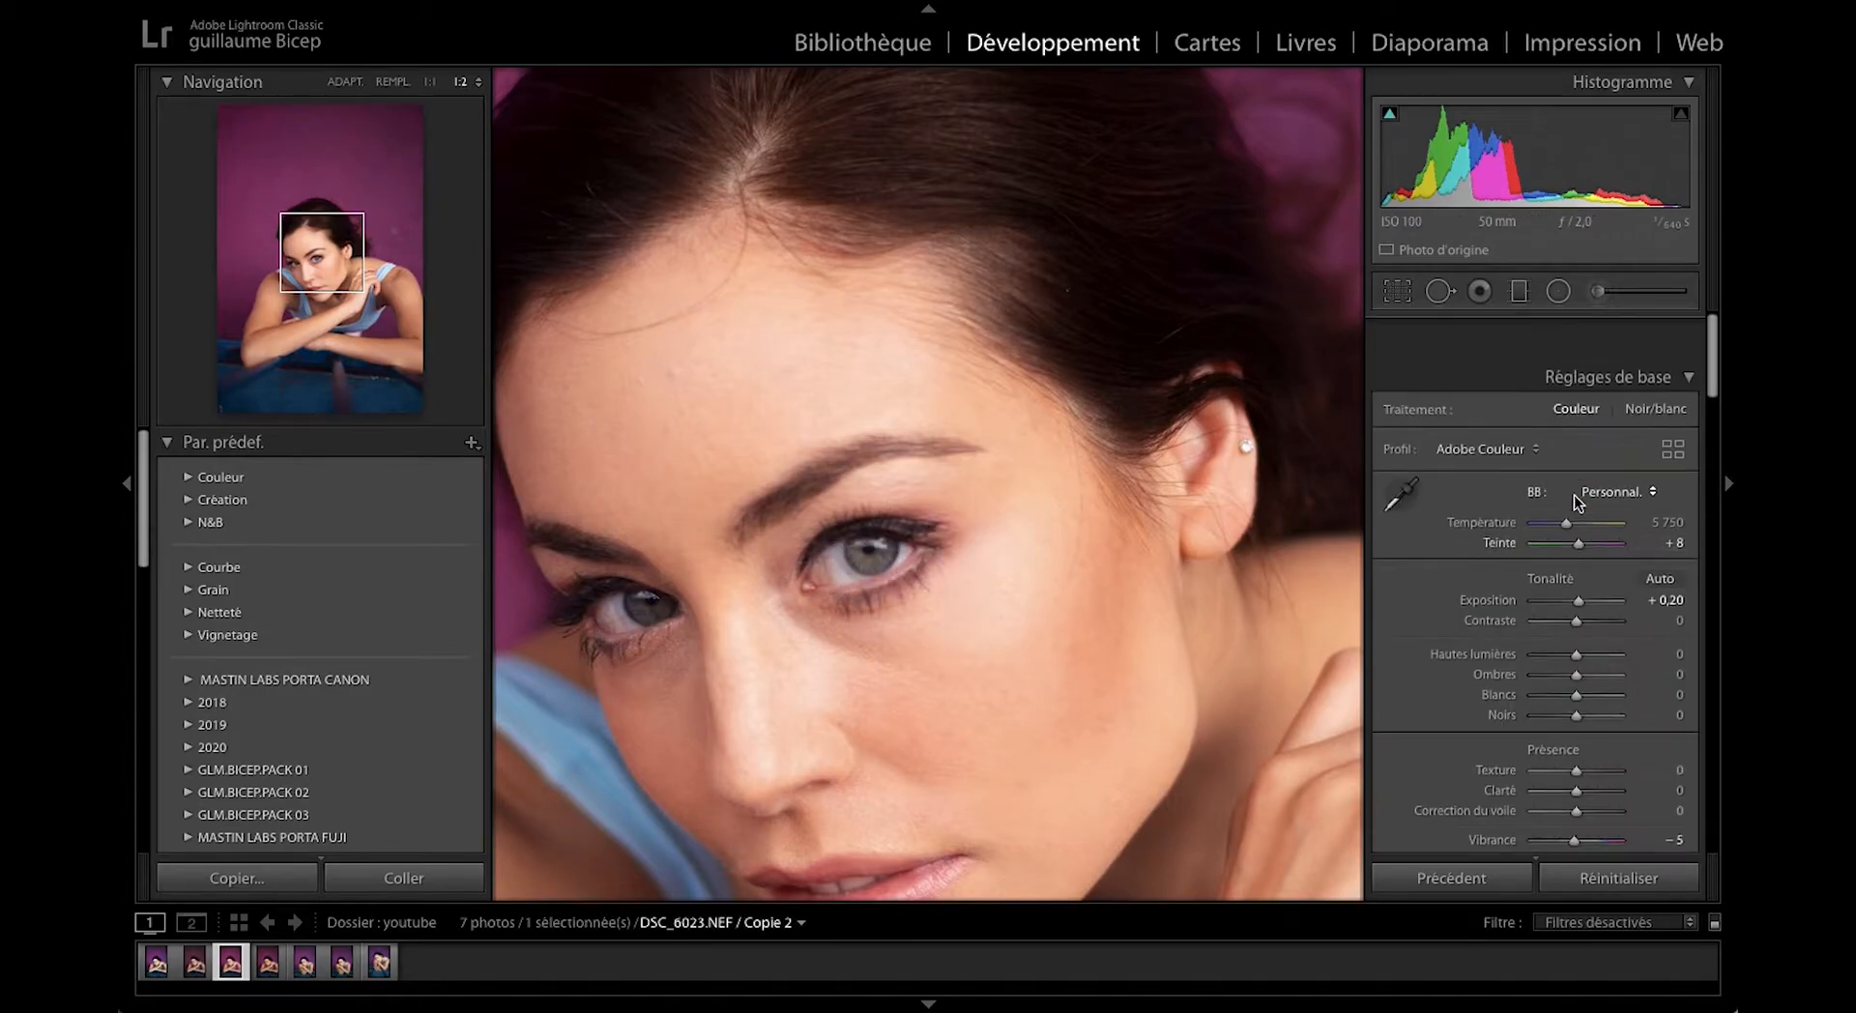
click(1597, 291)
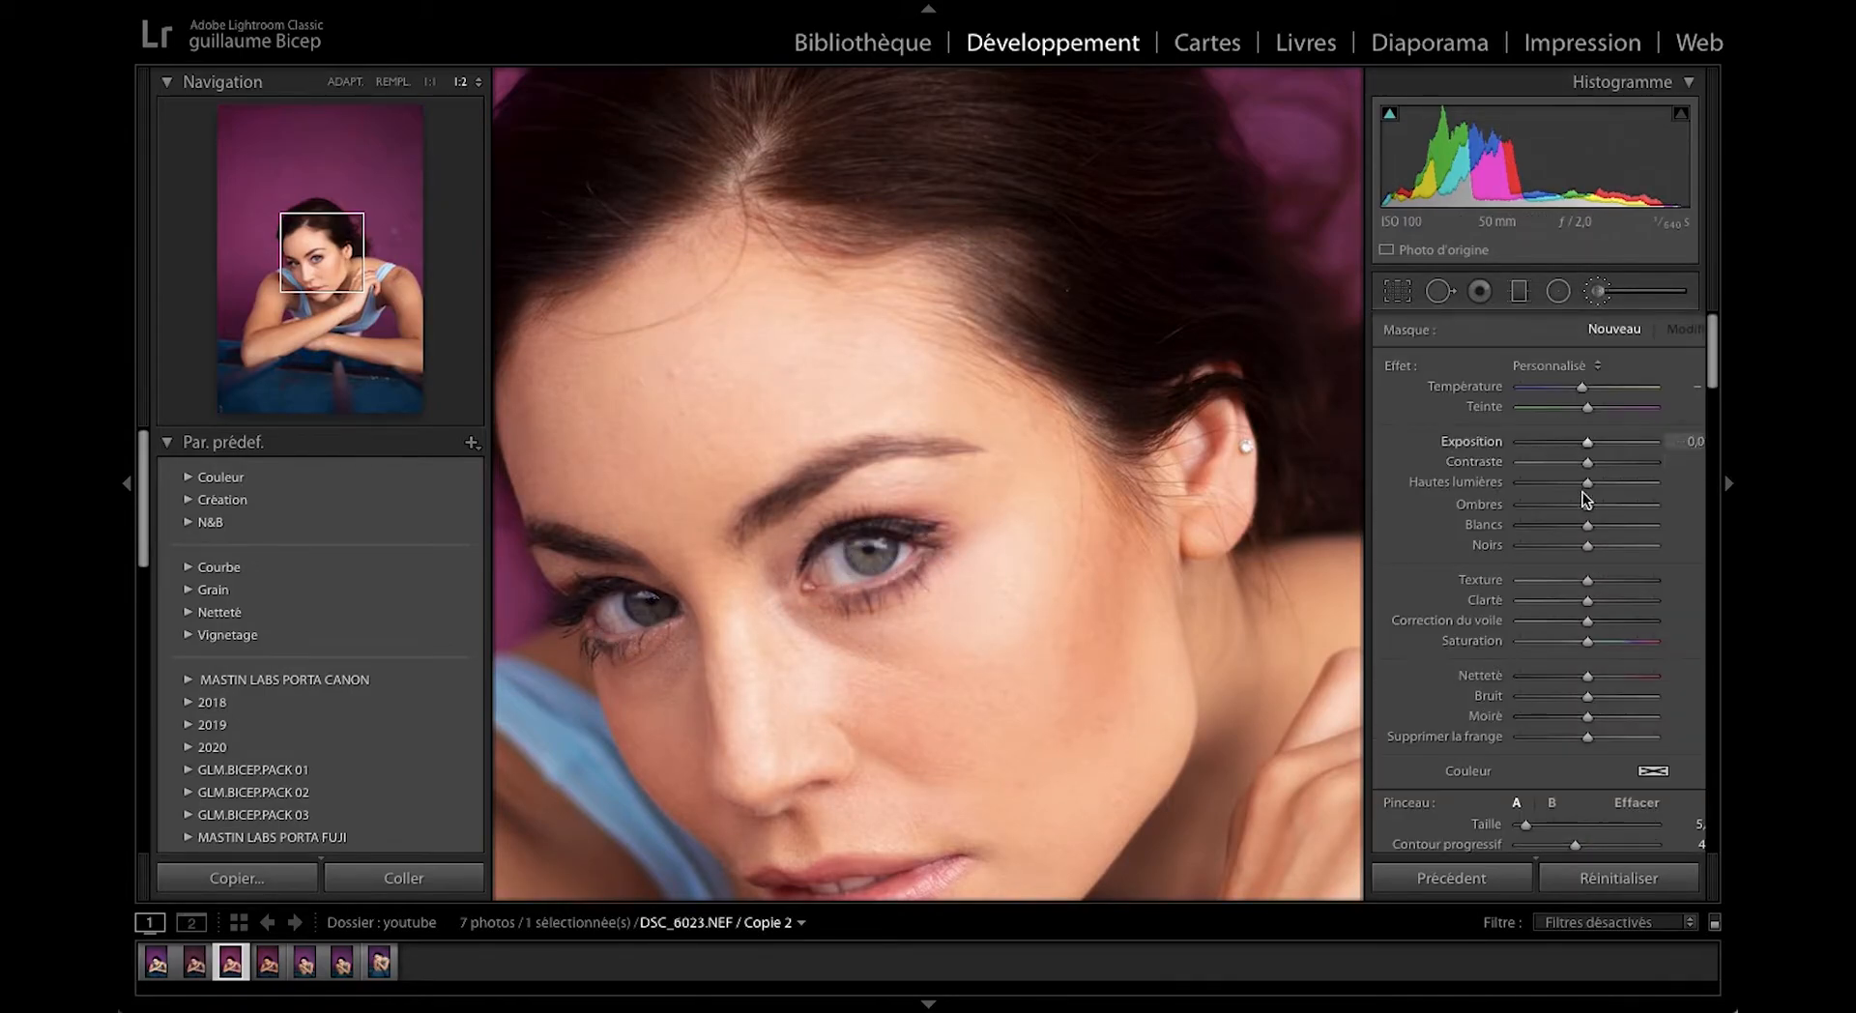
drag(1587, 641, 1608, 650)
drag(863, 557, 882, 560)
drag(644, 610, 665, 604)
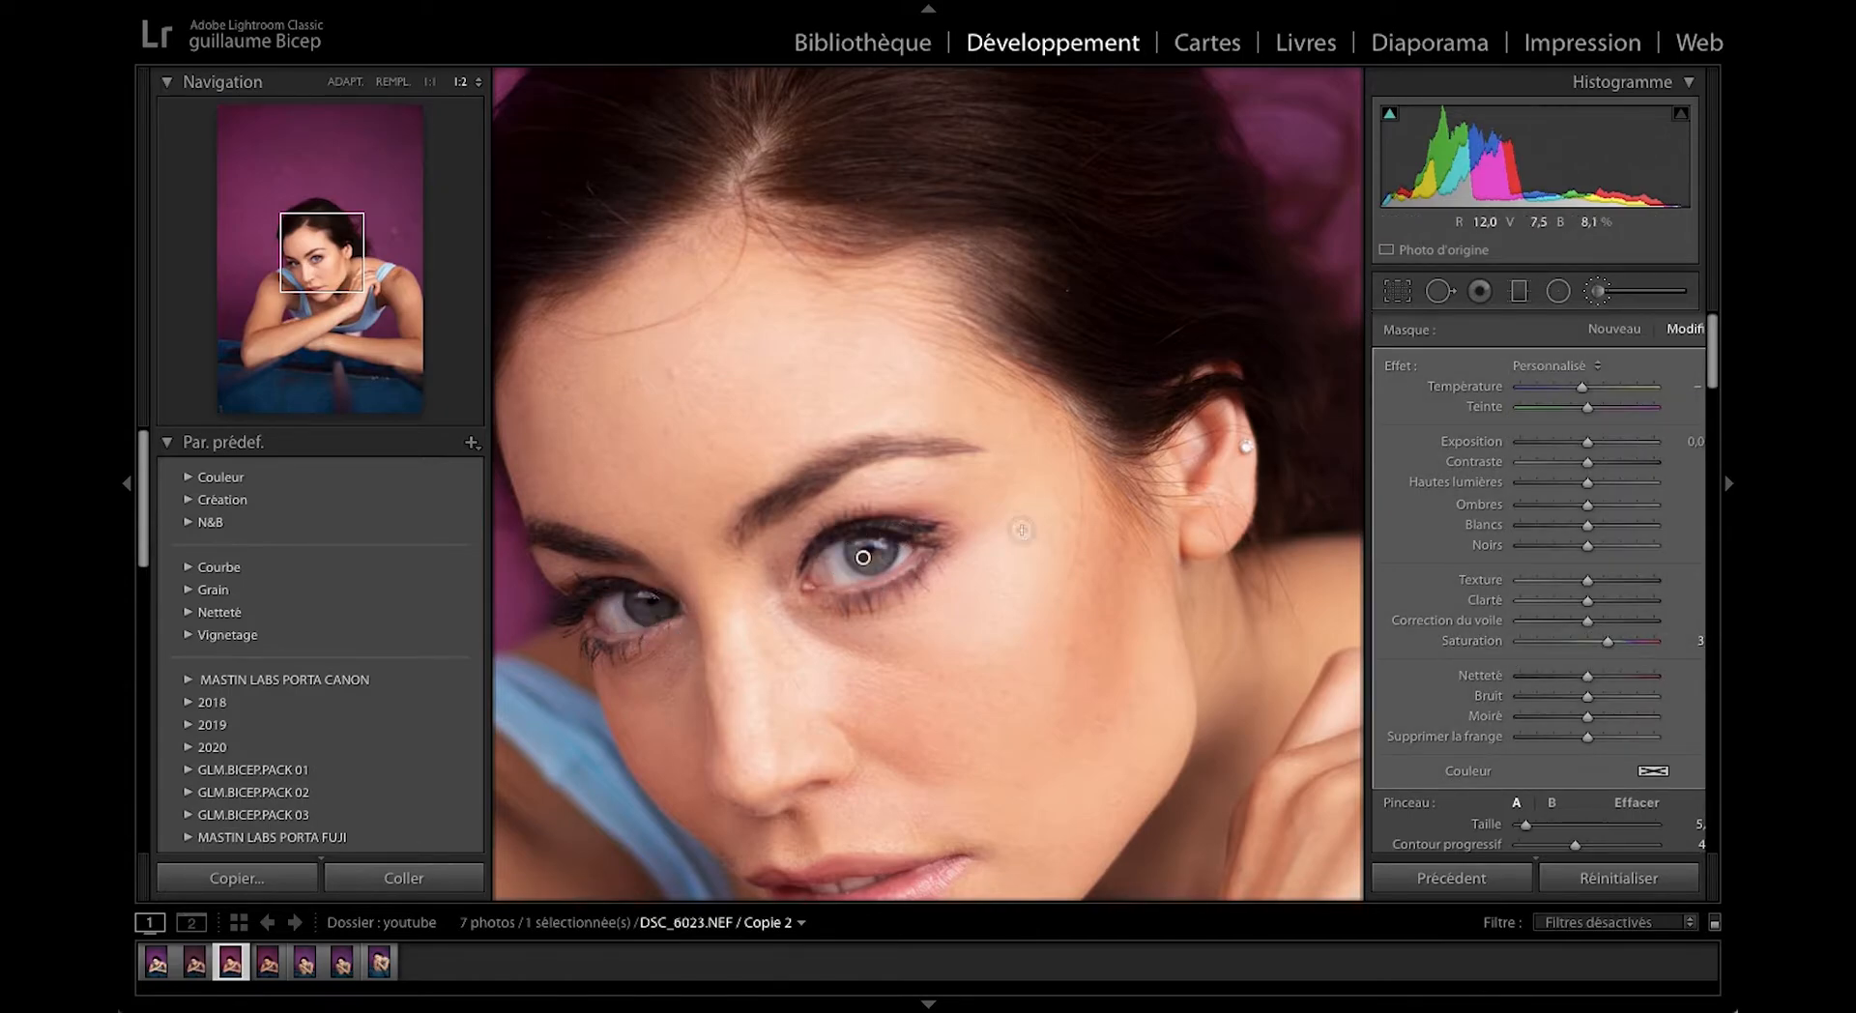
mouse_move(1629, 650)
mouse_down()
mouse_move(1652, 646)
mouse_move(1620, 679)
mouse_up()
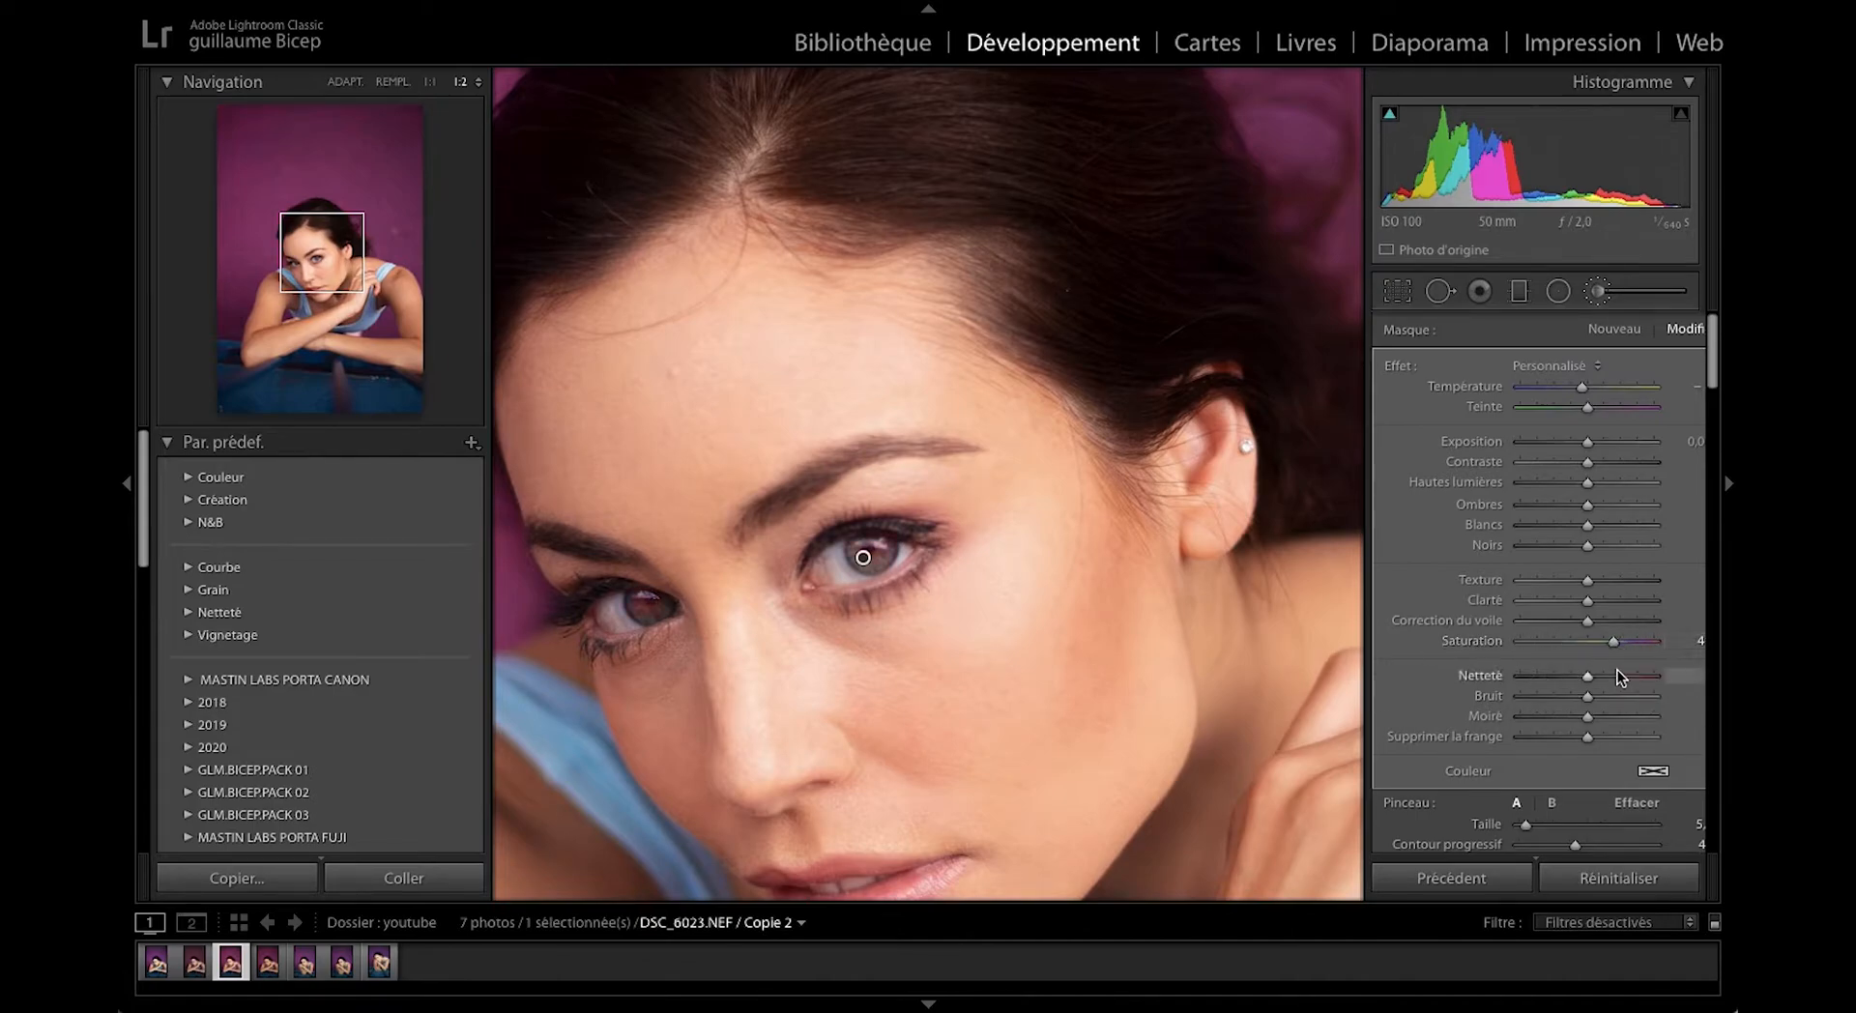
Refine the brush mask over the iris of the photo's left-hand eye and erase the pupil from it.
key(super+=)
scroll(750, 642, up, 4)
mouse_move(722, 773)
mouse_down()
mouse_move(771, 760)
mouse_move(657, 800)
mouse_move(644, 759)
mouse_move(645, 810)
mouse_move(704, 815)
mouse_move(671, 824)
mouse_move(775, 725)
mouse_move(717, 816)
mouse_move(618, 761)
mouse_move(627, 736)
mouse_move(686, 814)
mouse_move(742, 811)
mouse_move(777, 736)
mouse_move(641, 750)
mouse_move(720, 834)
mouse_move(776, 773)
mouse_up()
key(super+minus)
scroll(661, 659, down, 1)
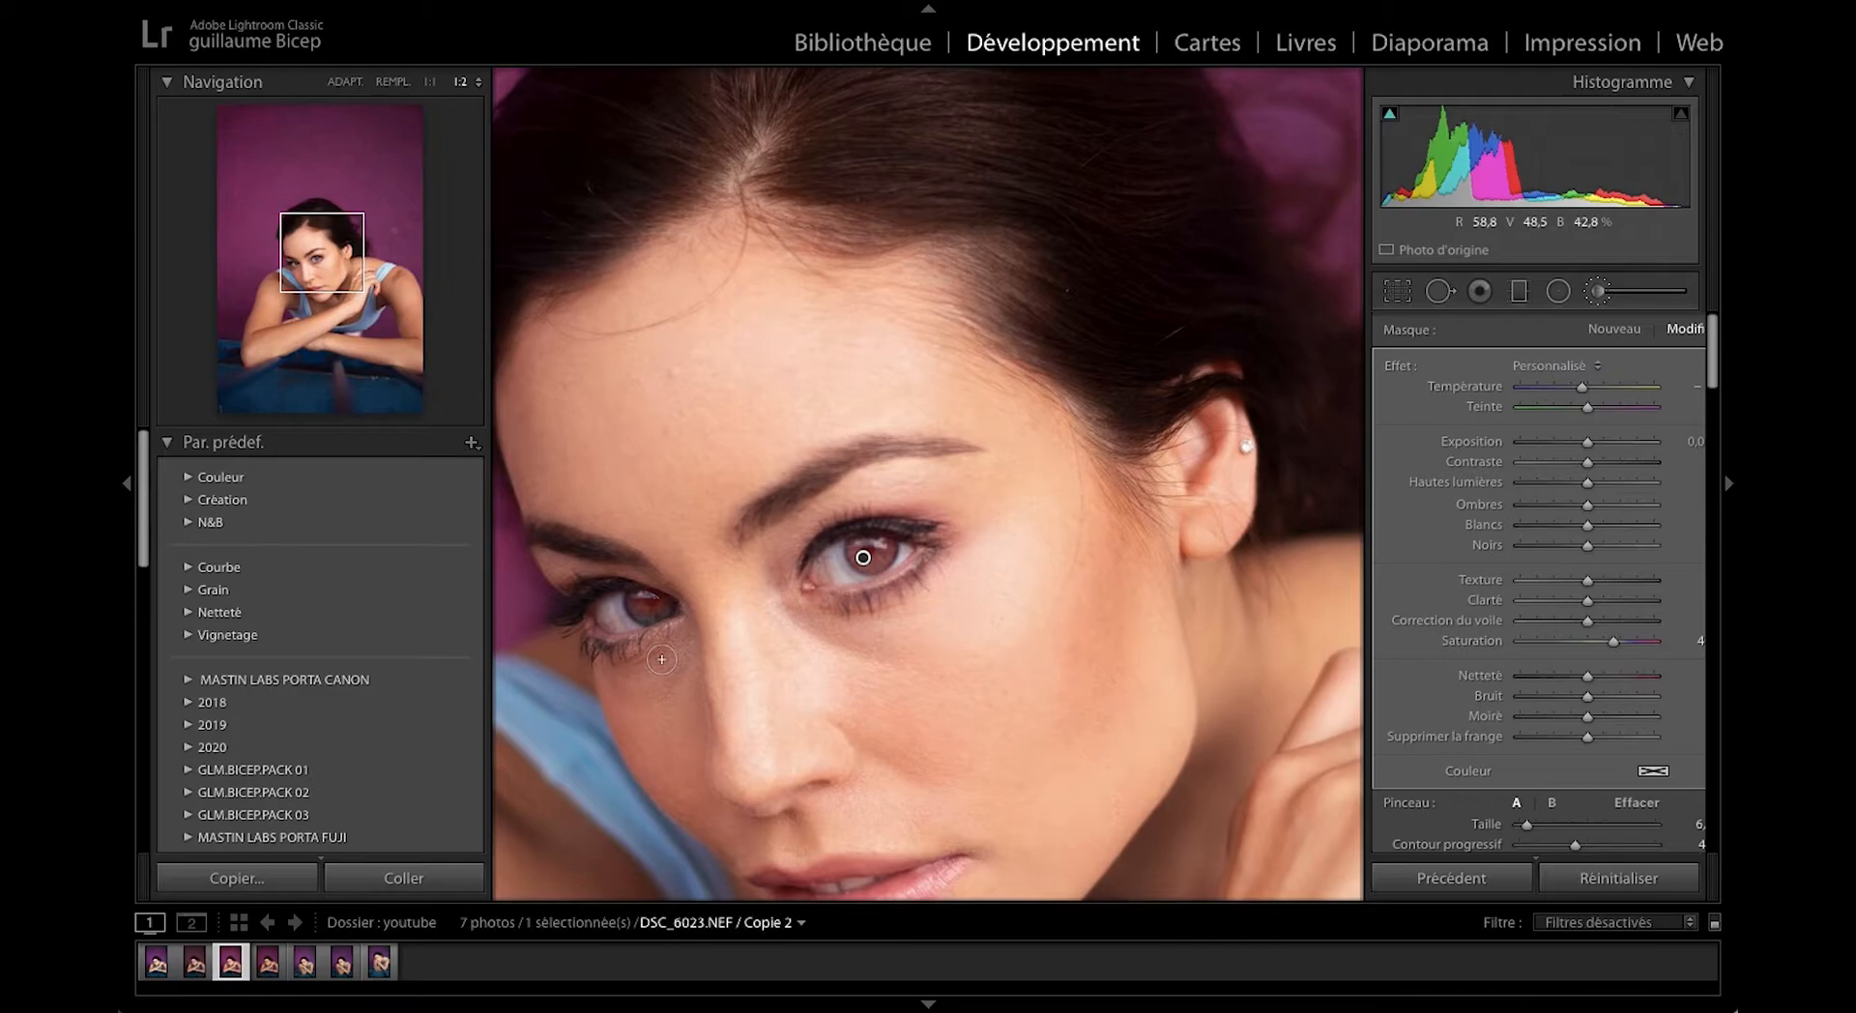
key(super+plus)
key(super+plus)
key(super+plus)
scroll(661, 659, up, 3)
drag(320, 255, 299, 265)
scroll(792, 343, up, 2)
scroll(792, 343, up, 2)
mouse_move(792, 342)
mouse_down()
mouse_move(822, 399)
mouse_move(804, 439)
mouse_move(672, 431)
mouse_move(682, 451)
mouse_move(759, 455)
mouse_move(718, 478)
mouse_move(624, 386)
mouse_move(766, 456)
mouse_move(831, 458)
mouse_move(669, 396)
mouse_move(804, 381)
mouse_up()
key(alt)
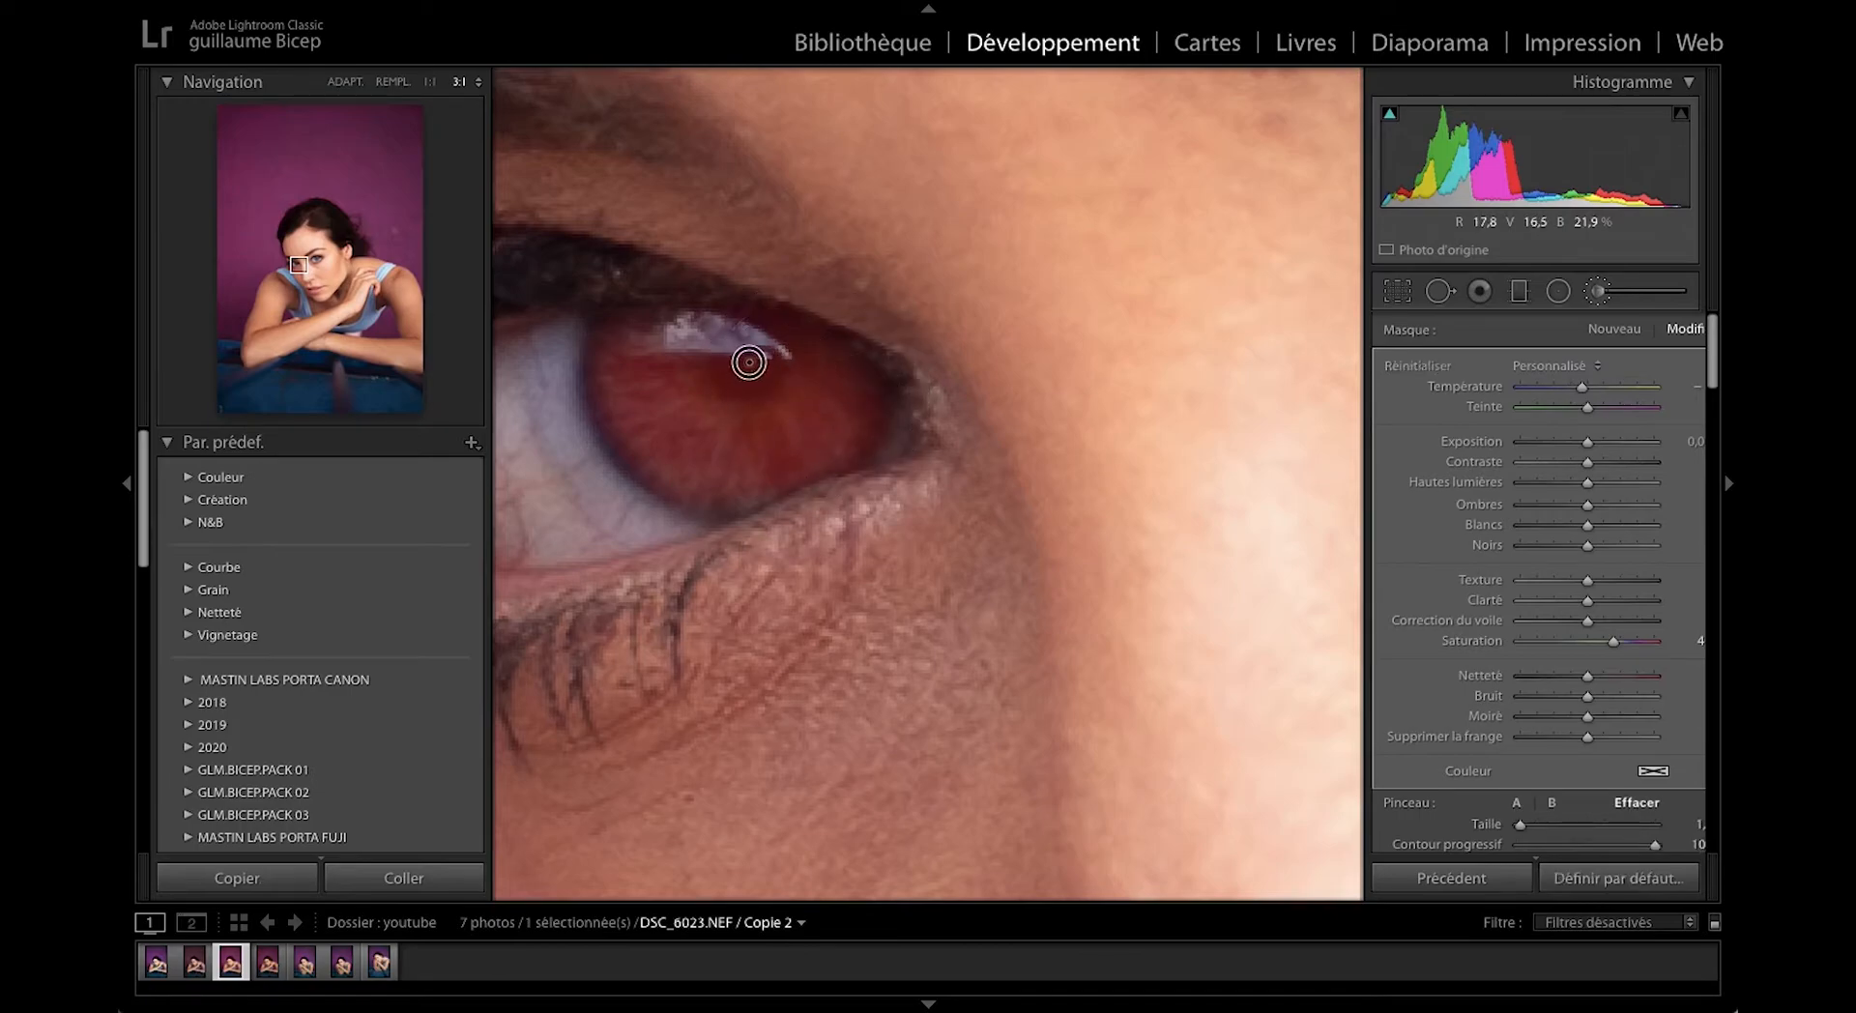
key(super+plus)
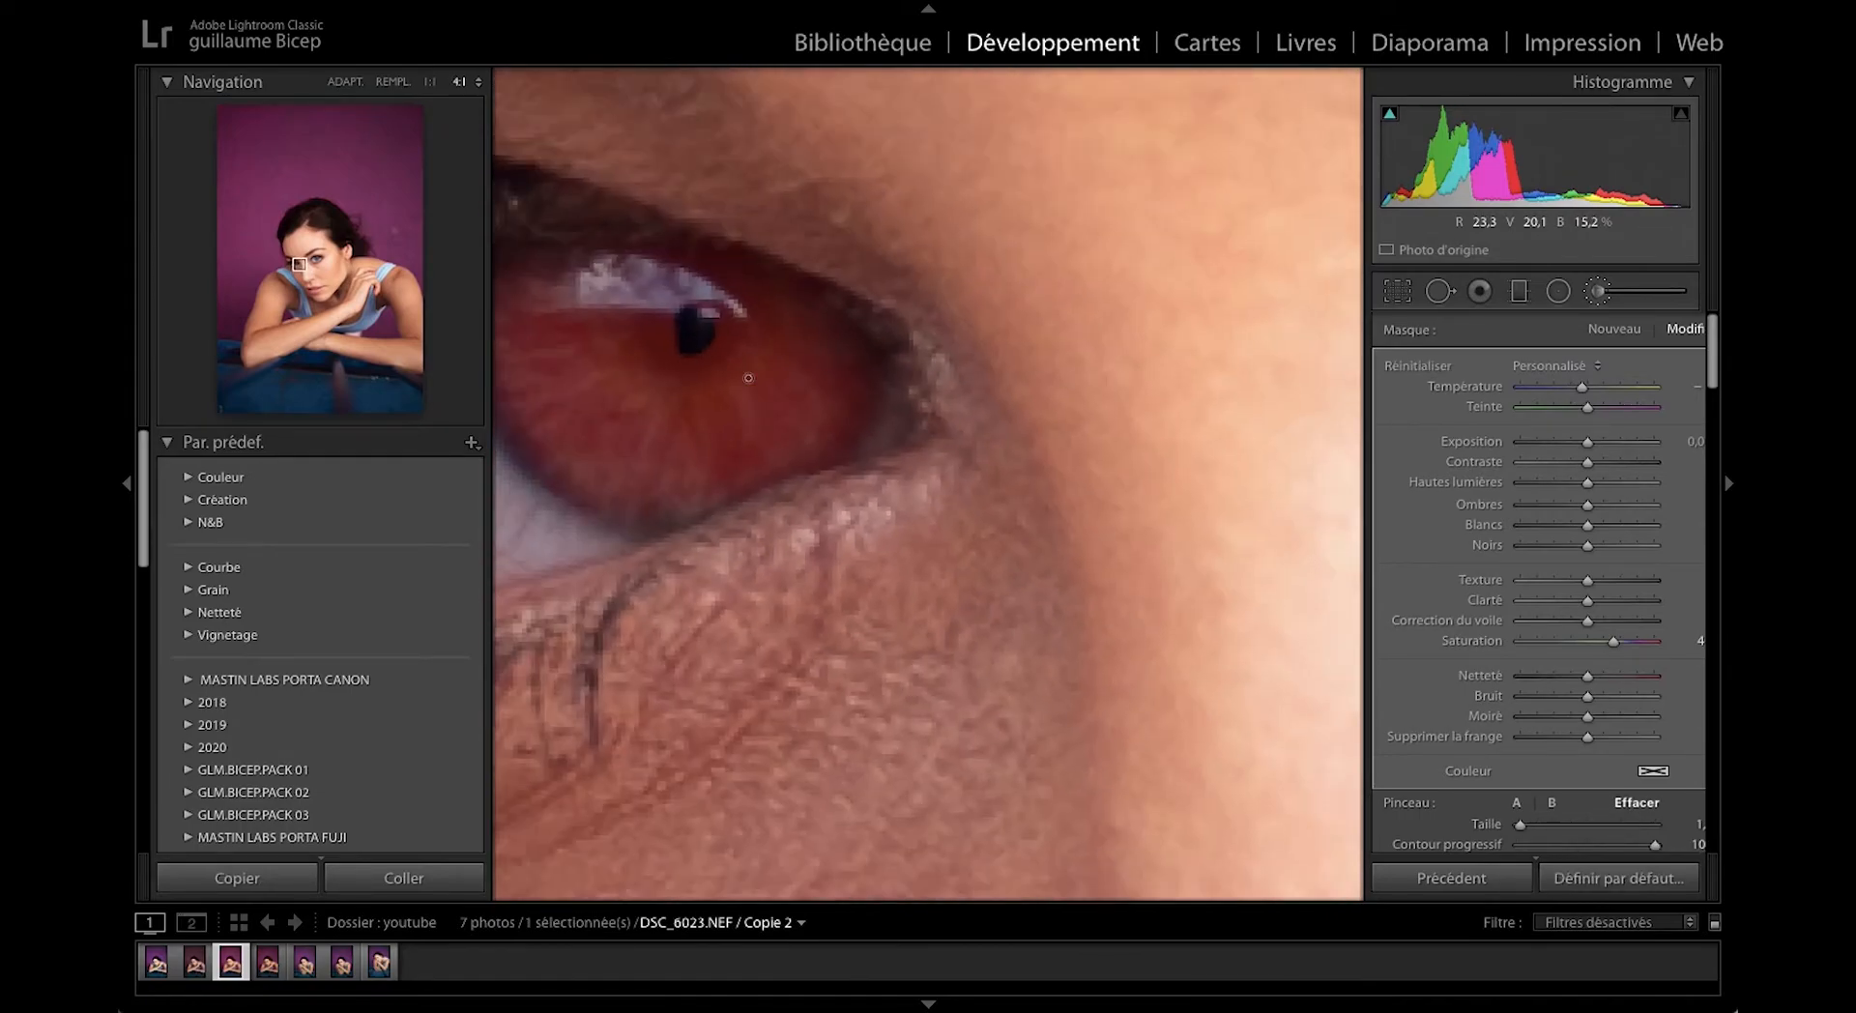
mouse_move(748, 378)
mouse_down()
mouse_move(667, 347)
mouse_move(670, 323)
mouse_move(696, 327)
mouse_up()
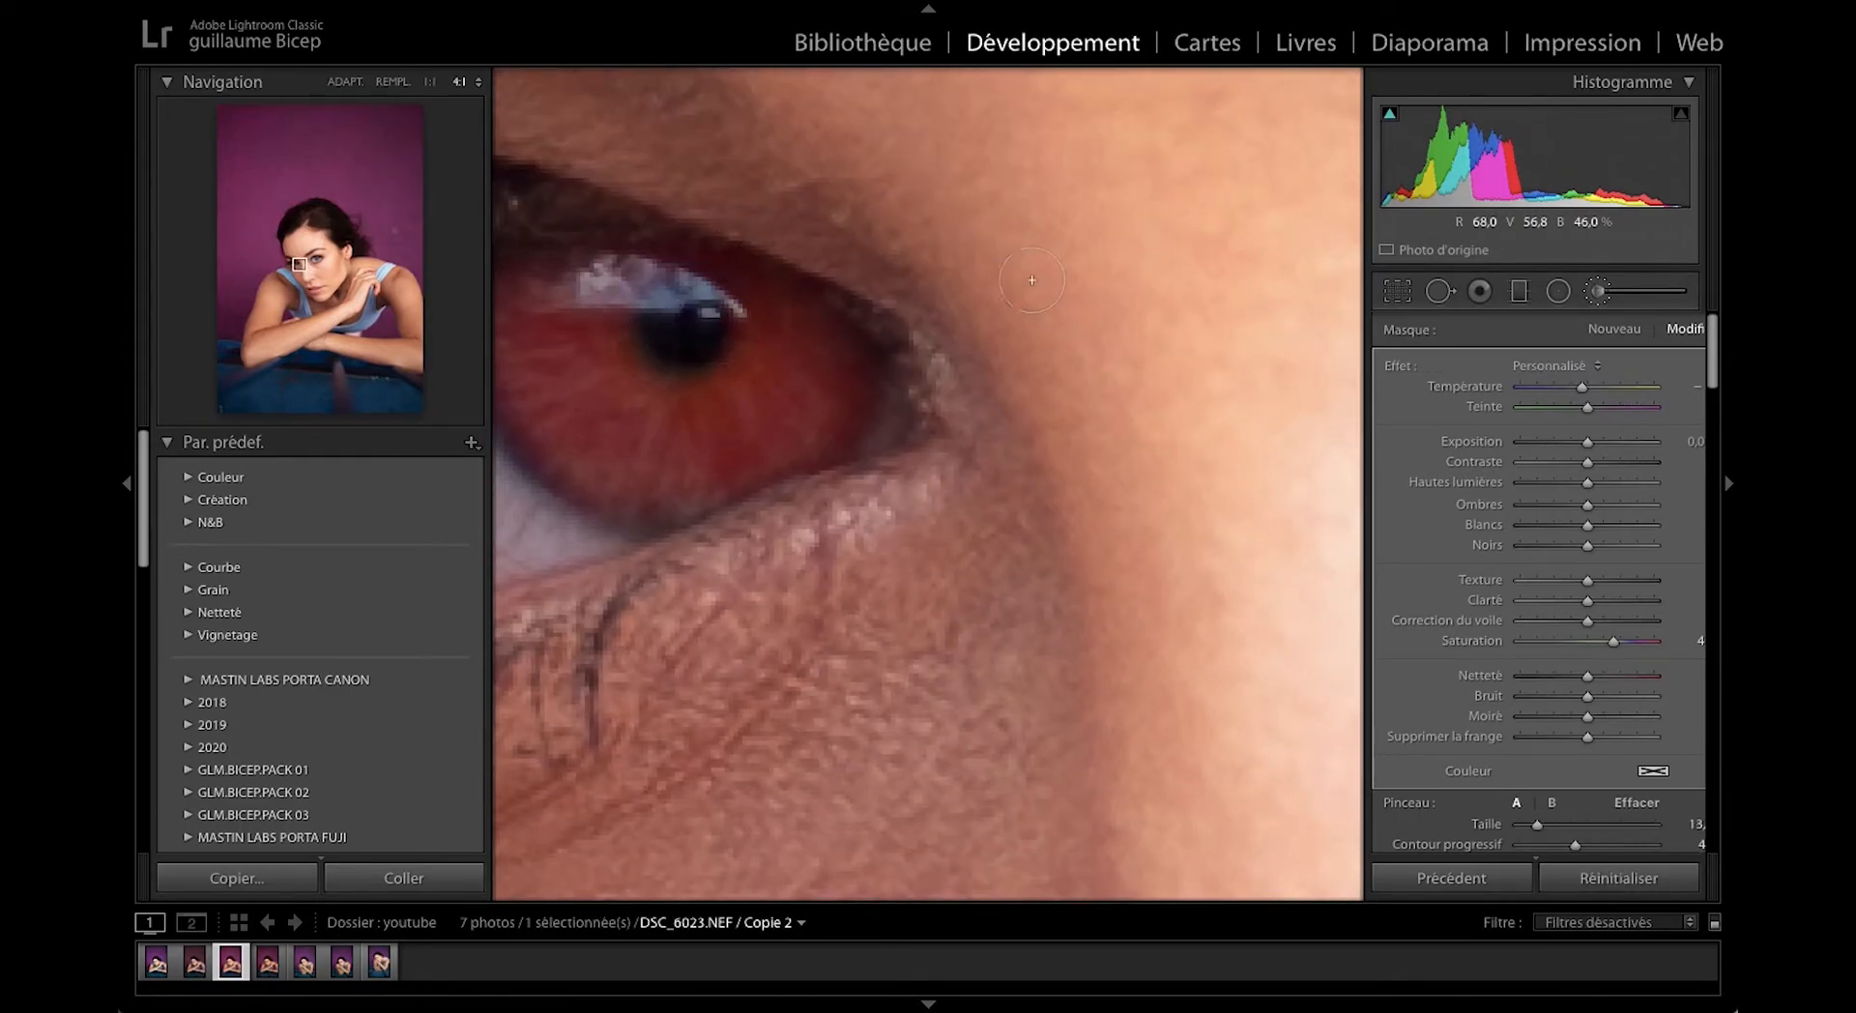
Erase the pupil from the other eye's brush mask, touch up the iris edge and hide the mask overlay.
drag(300, 265, 315, 262)
key(alt)
drag(1010, 279, 1003, 215)
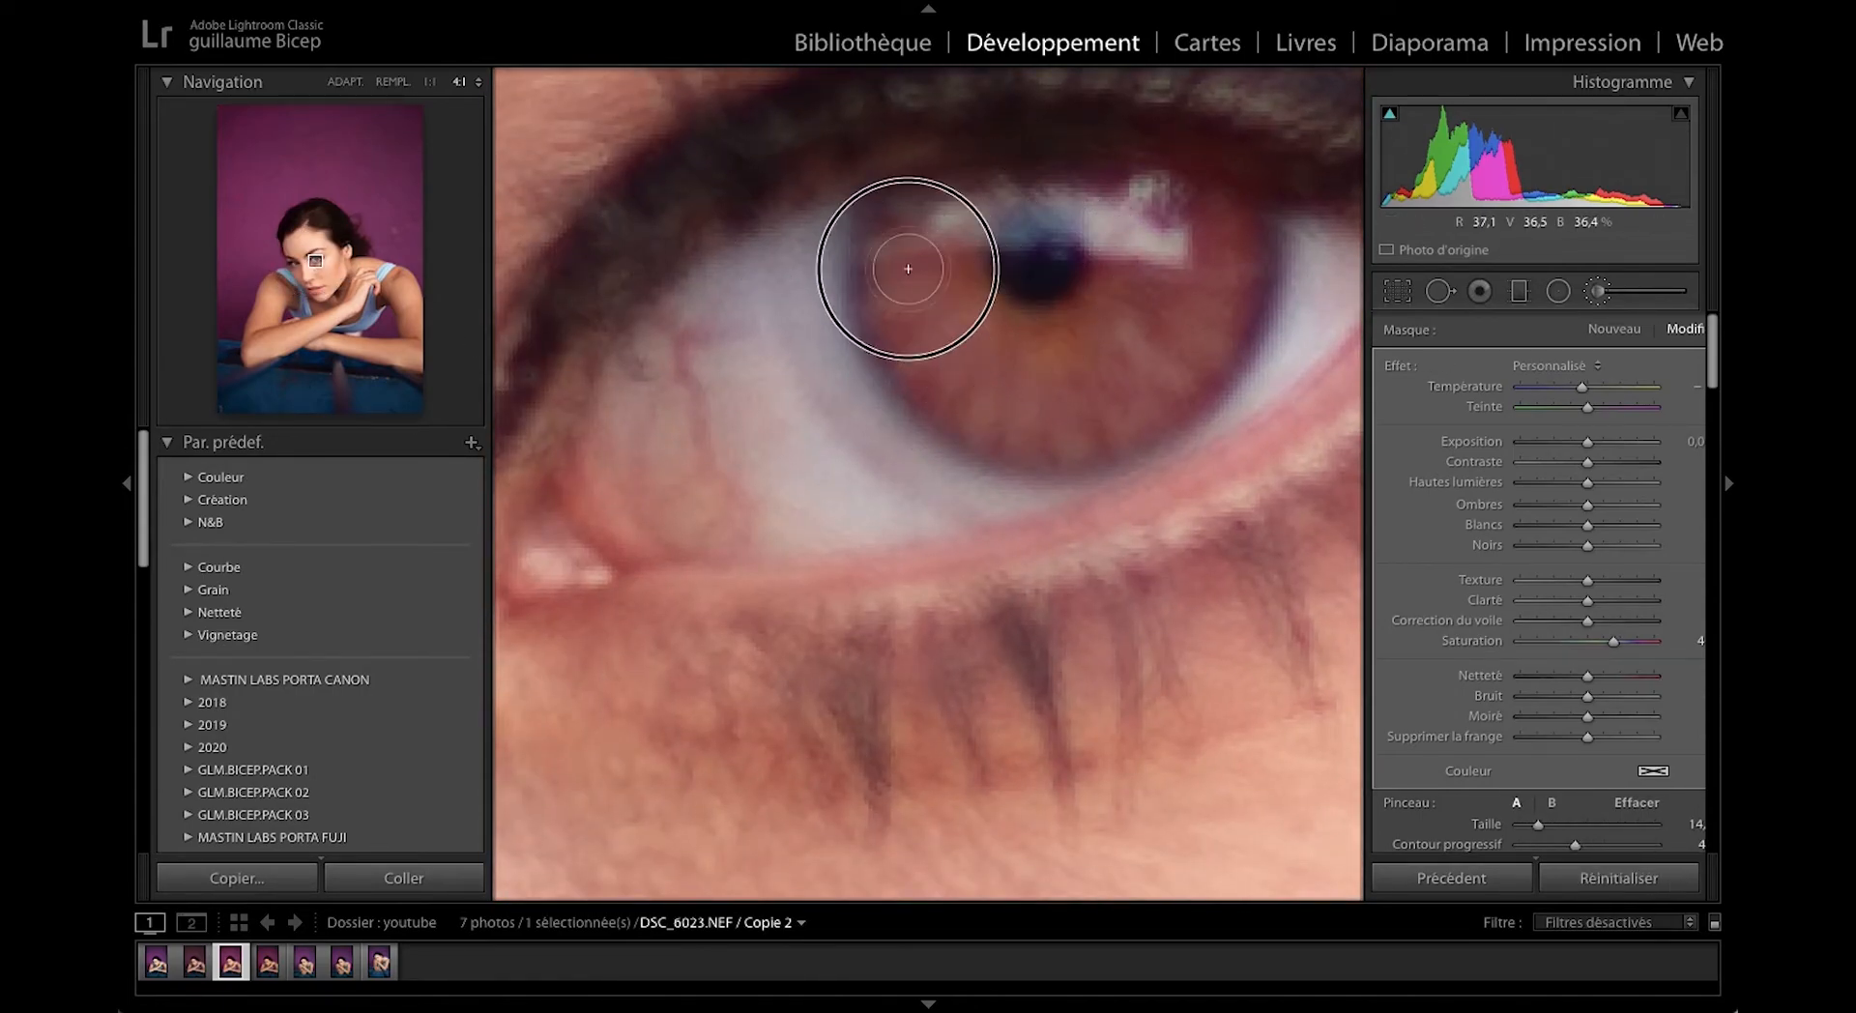
key(super+alt+minus)
key(super+alt+minus)
key(o)
key(super+alt+minus)
key(super+alt+minus)
key(super+alt+minus)
key(super+alt+equal)
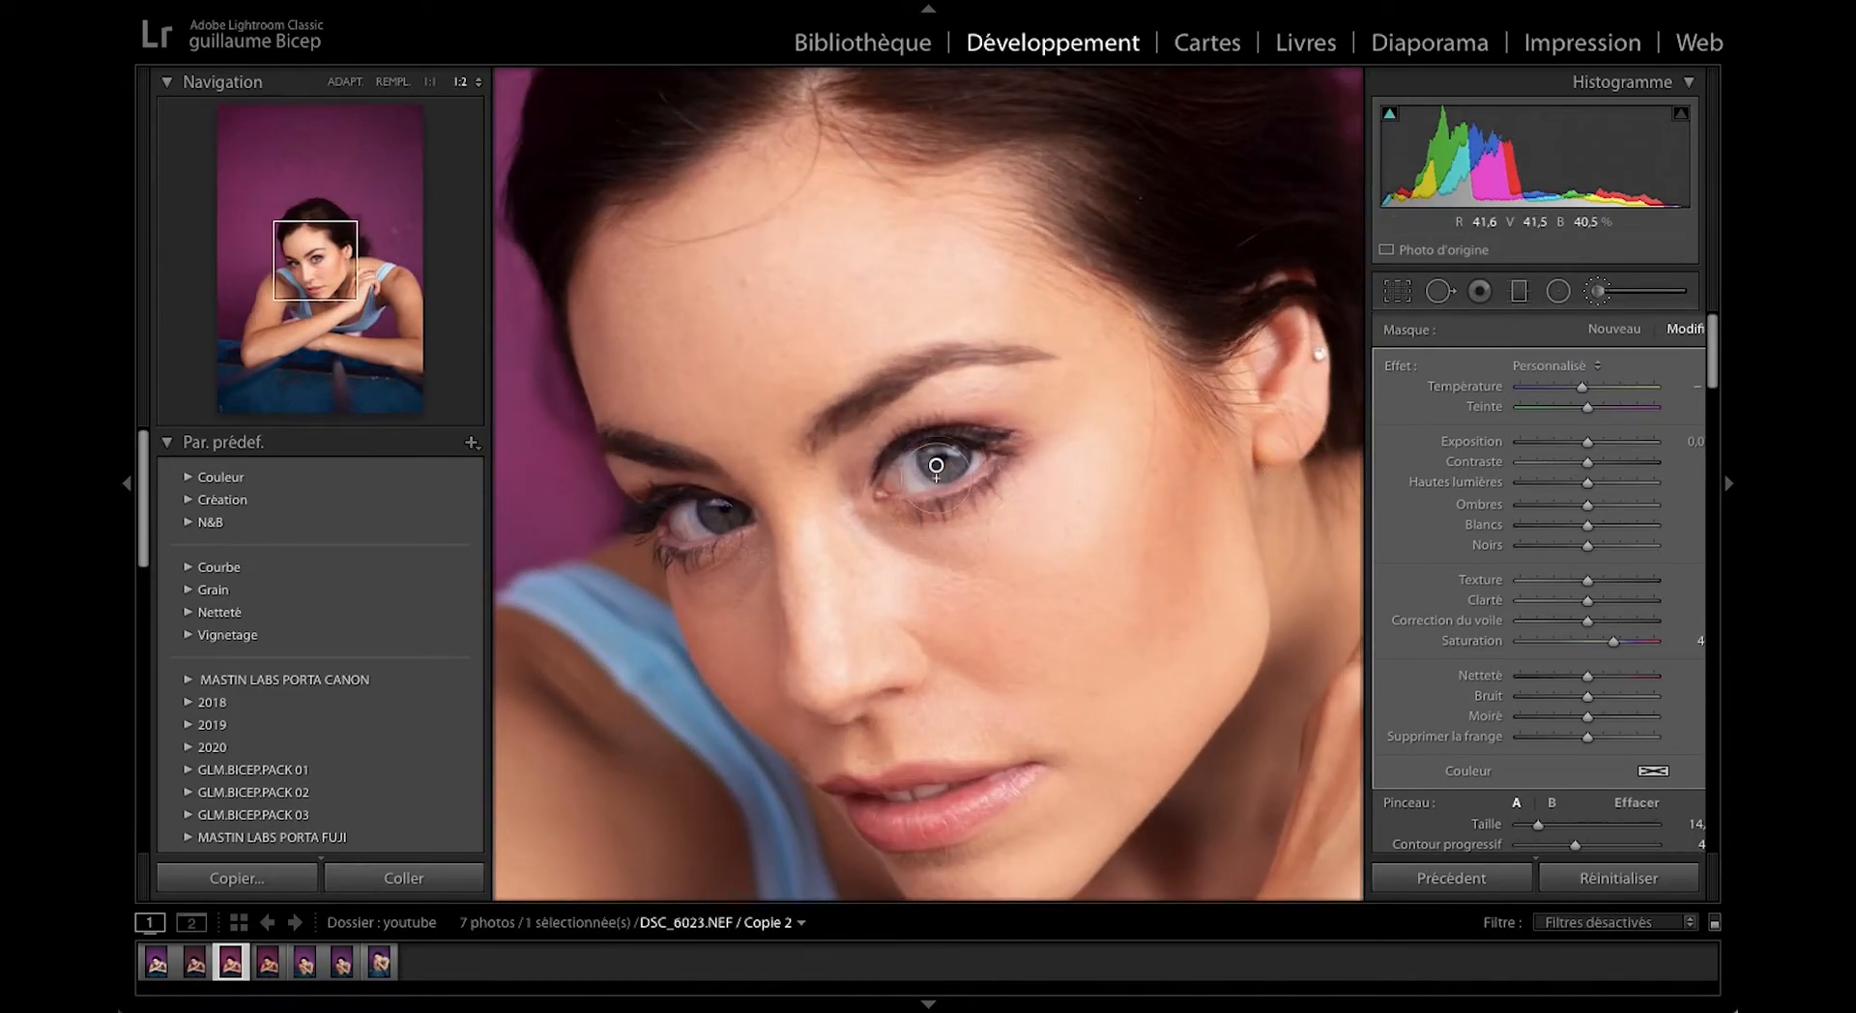
Duplicate the brush adjustment on the irises, finish local brushing and compare the photo with its unedited version.
right_click(937, 469)
click(958, 476)
key(super+alt+minus)
key(super+alt+minus)
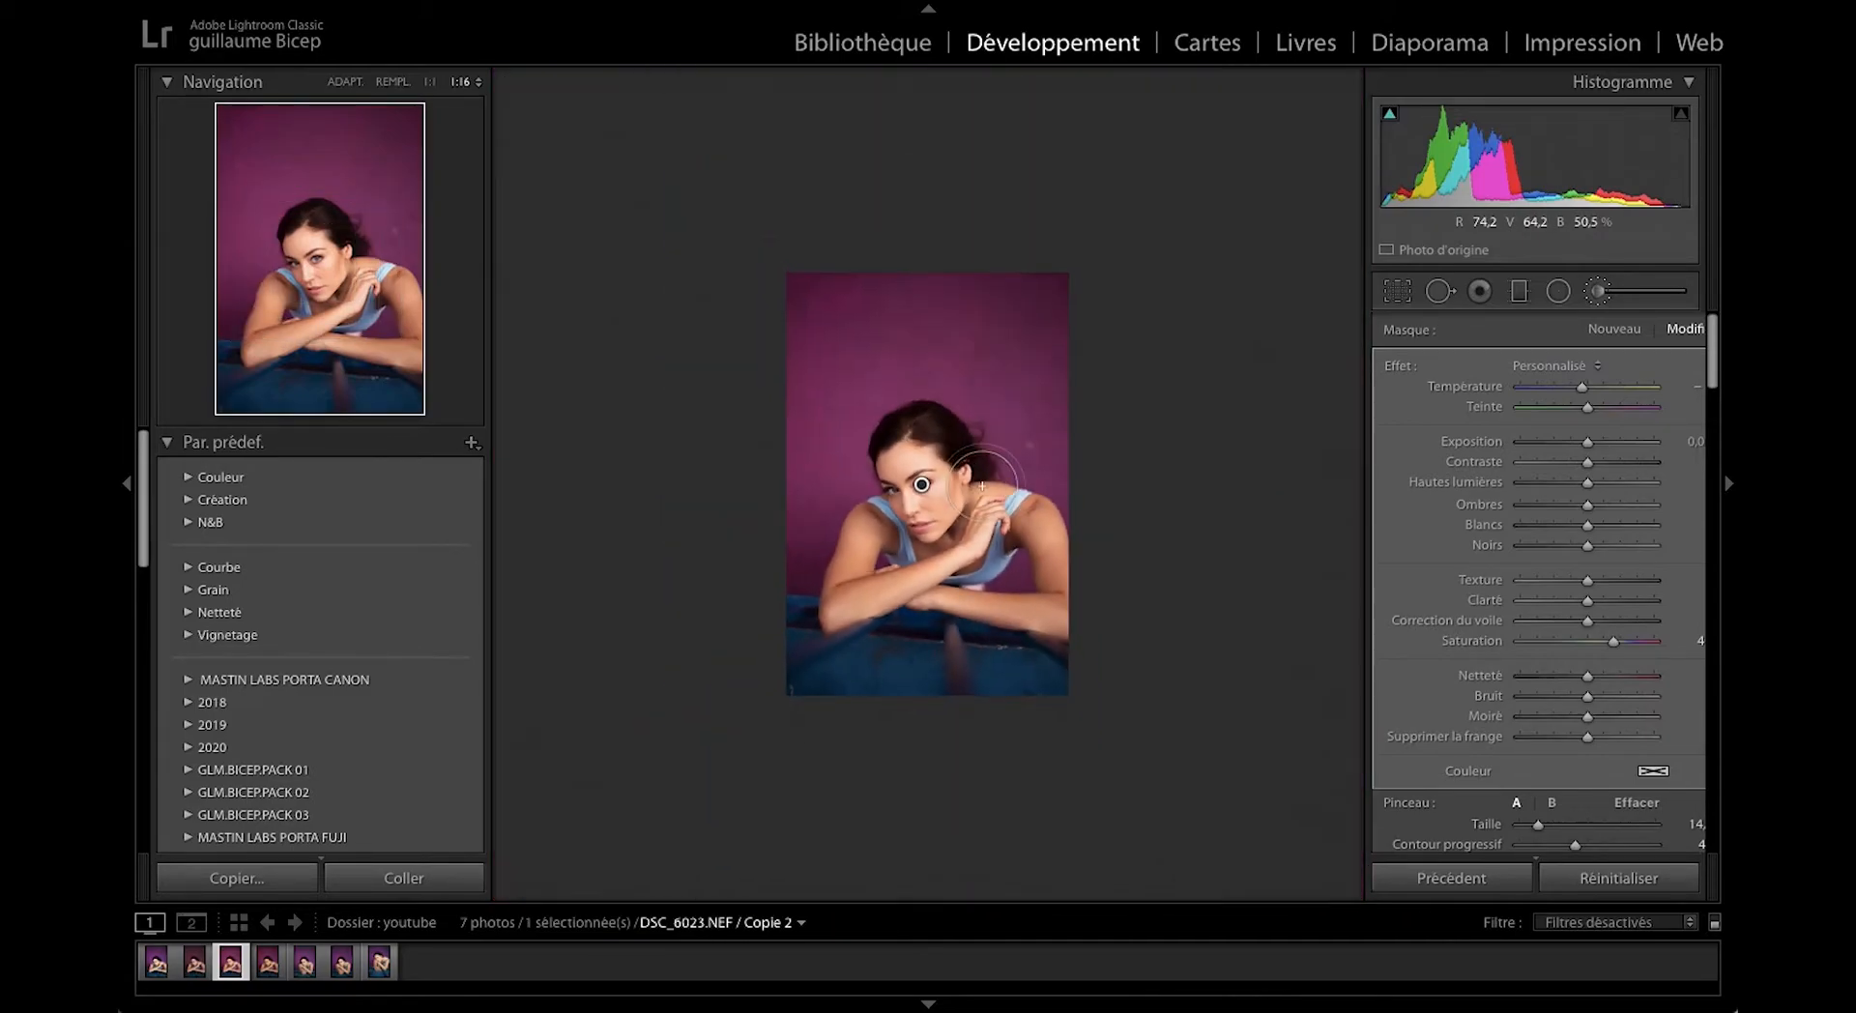
click(1594, 294)
key(backslash)
key(backslash)
click(1177, 504)
Add a shadow point slightly below the middle of the RVB tone curve and readjust the curve's midpoint.
scroll(1178, 505, down, 5)
scroll(1177, 505, up, 2)
scroll(1178, 504, down, 2)
scroll(1517, 606, down, 5)
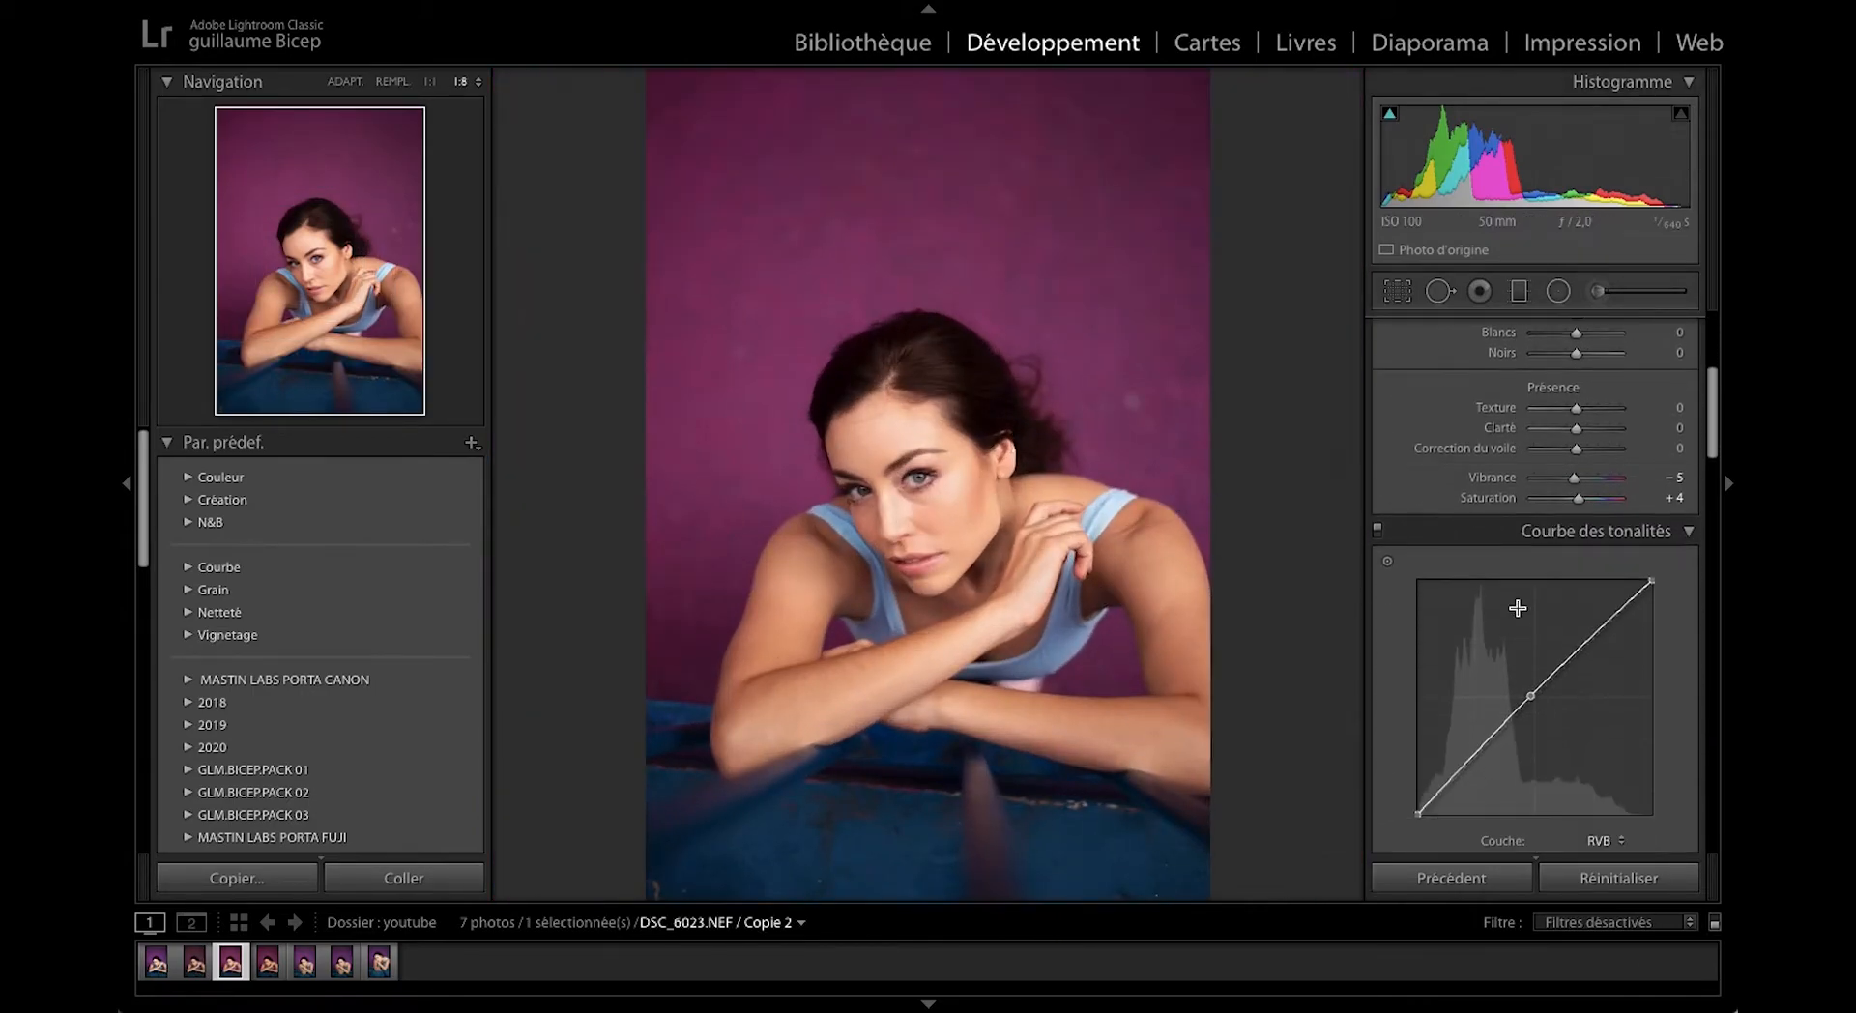
drag(1489, 668, 1481, 674)
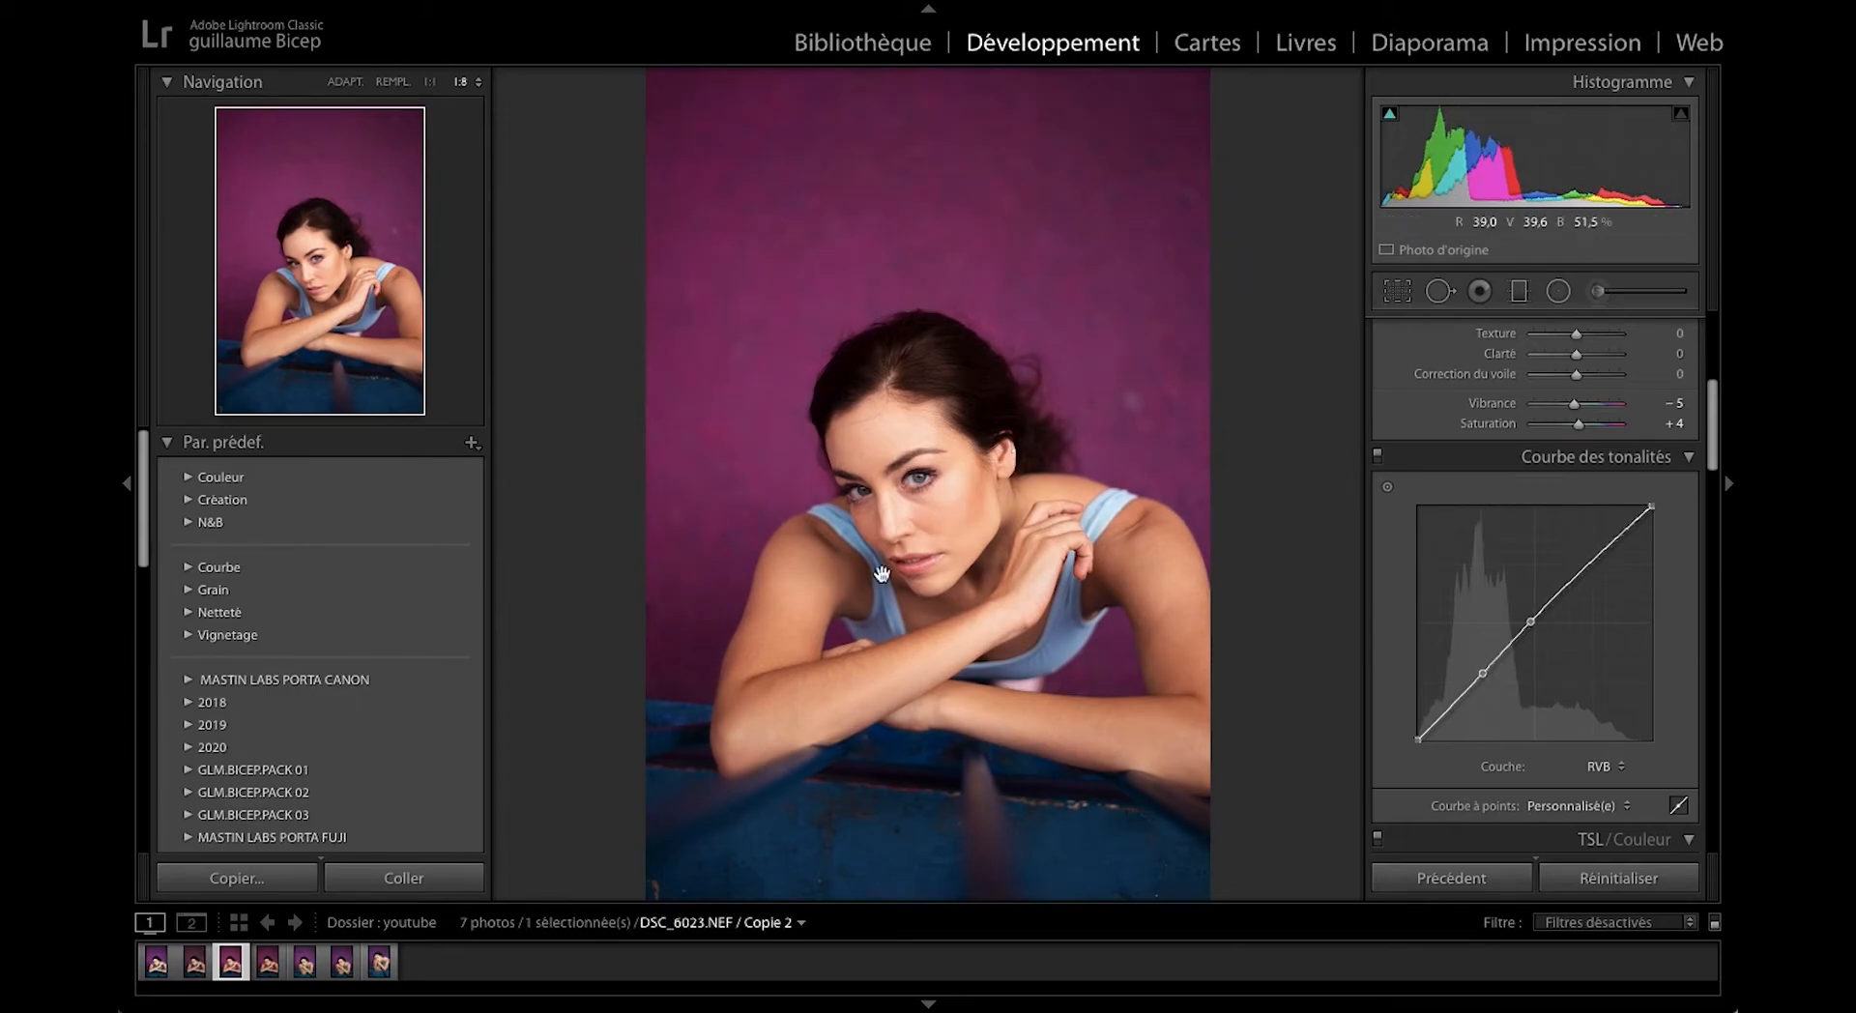
key(super+equal)
drag(1573, 586, 1529, 619)
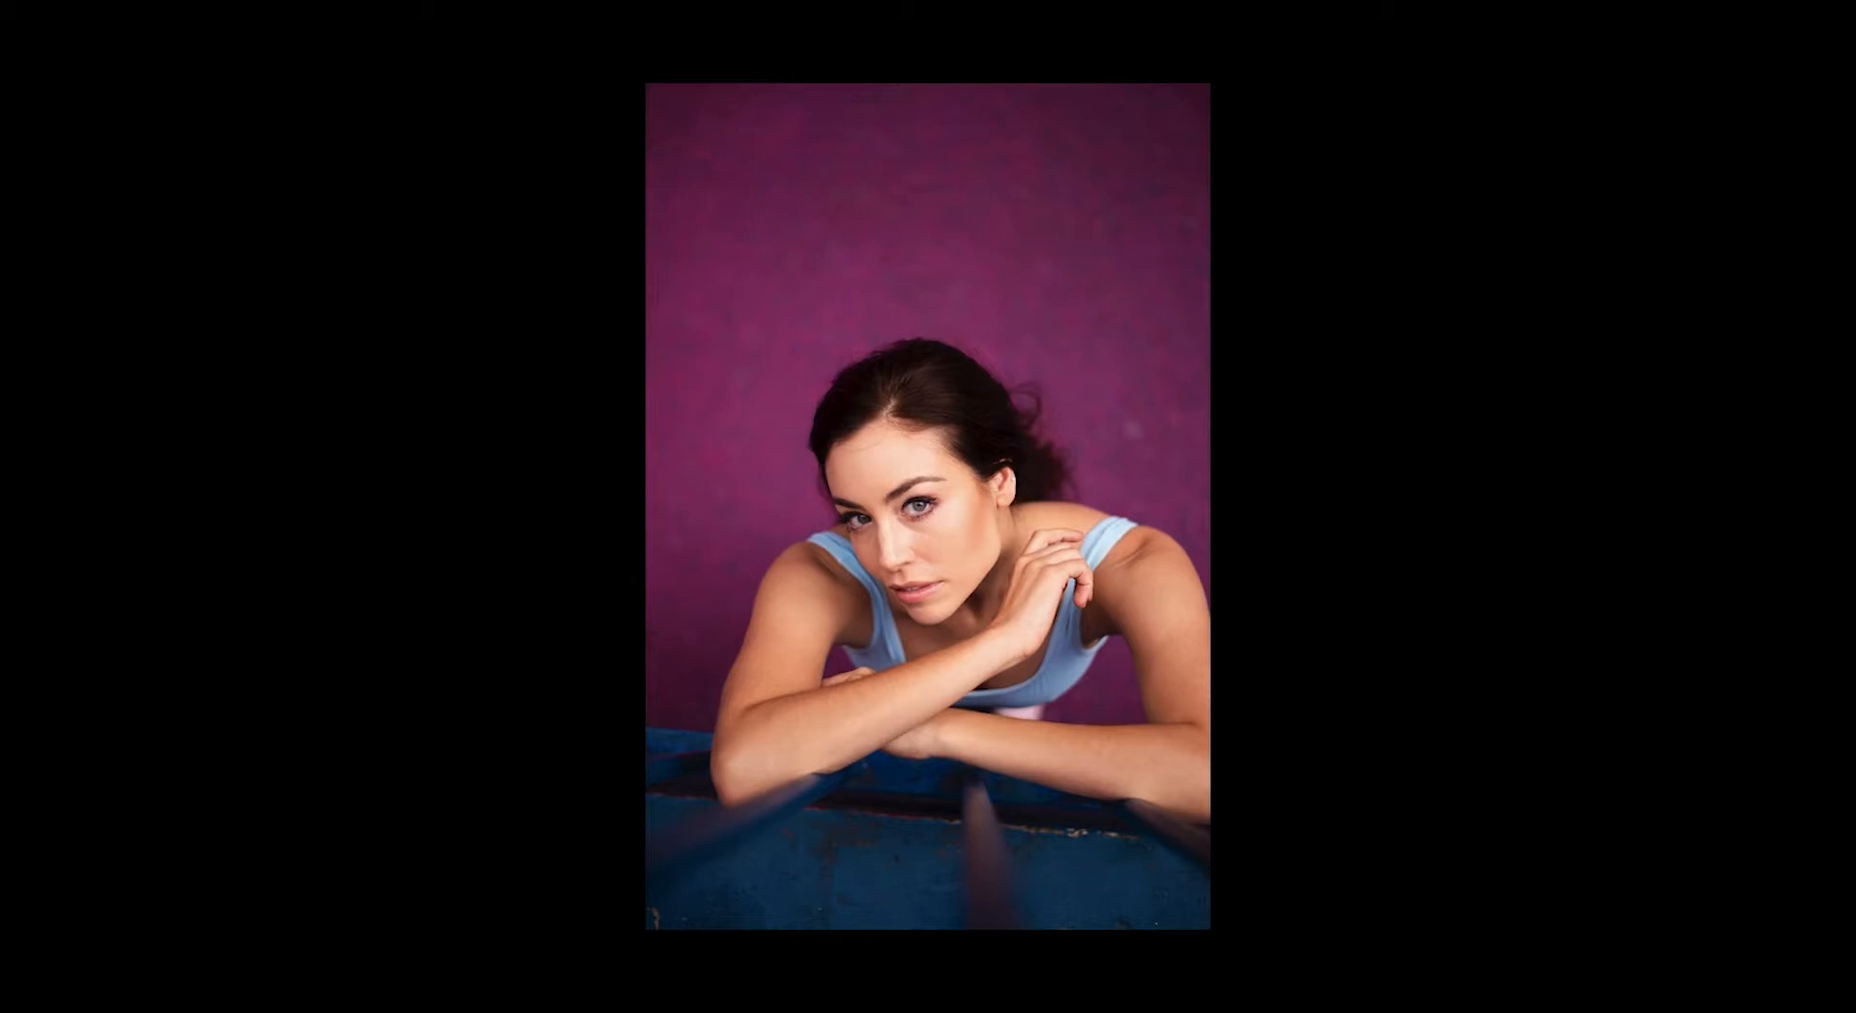
Convert Copie 3 of DSC_6023.NEF to Noir/blanc and set Exposition to -0,40 and Contraste to +23.
key(v)
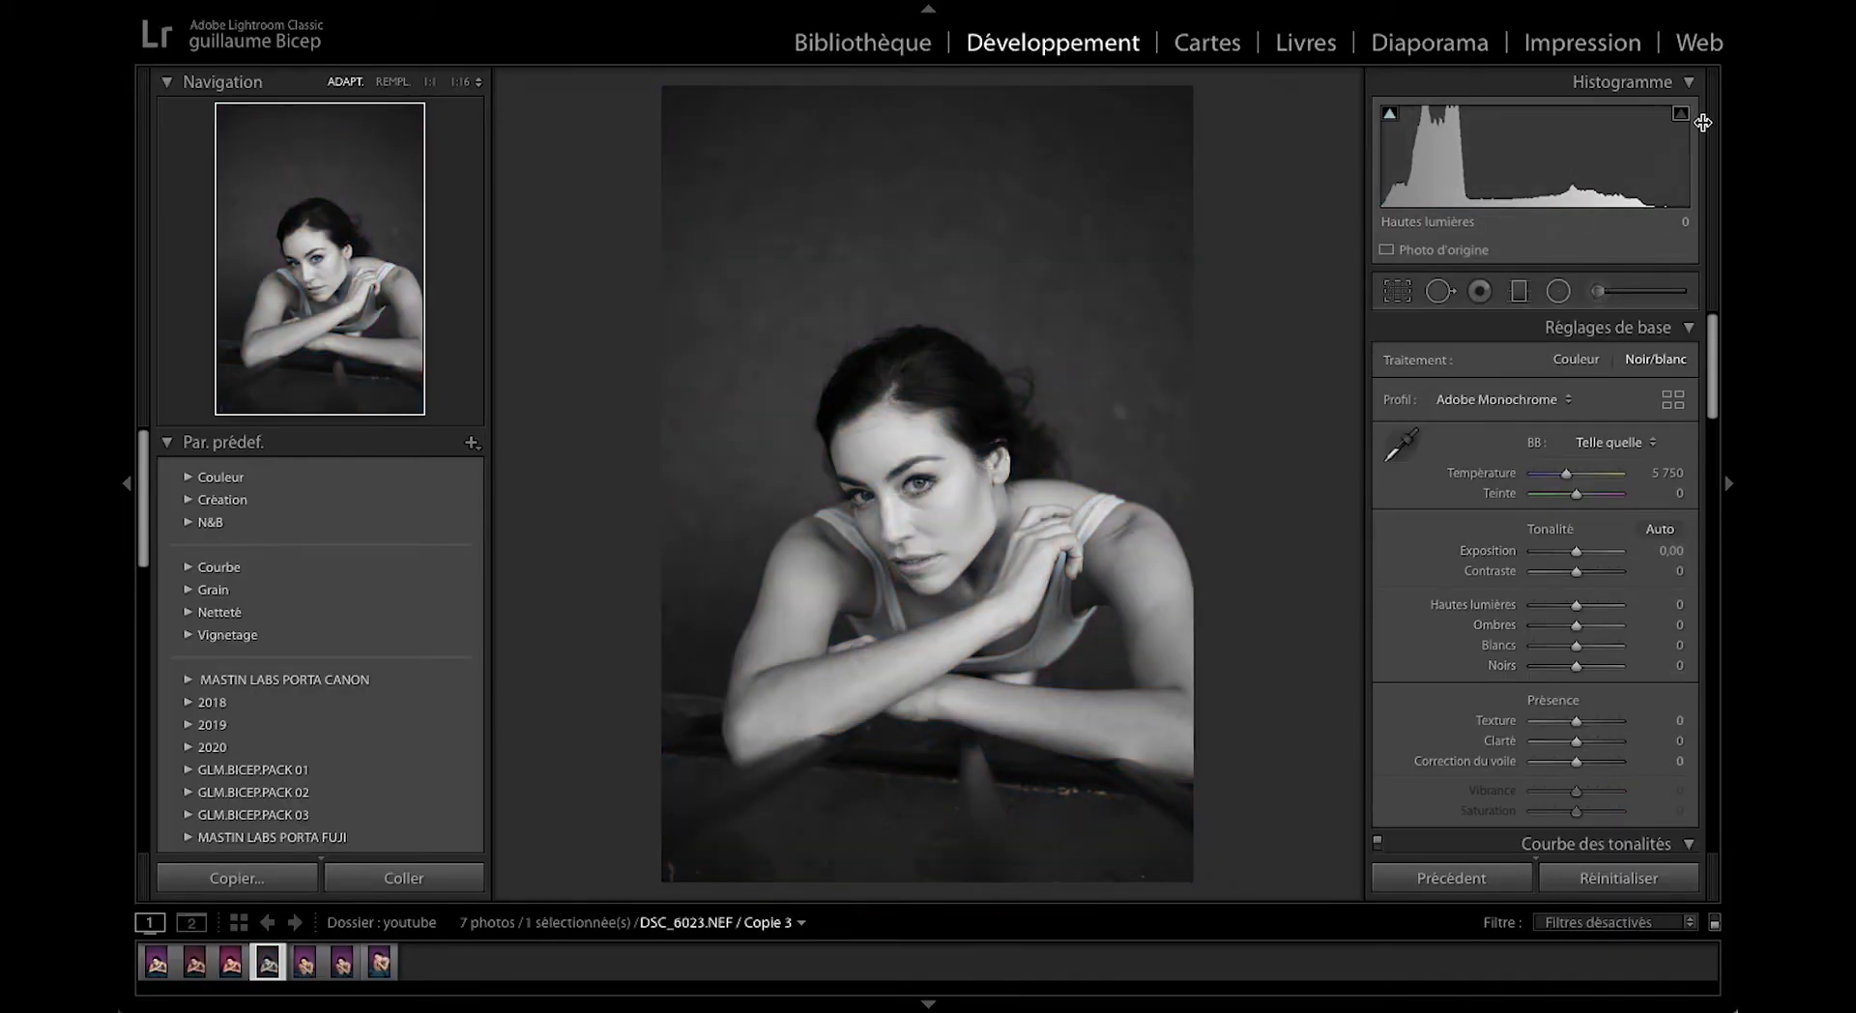
mouse_move(1576, 571)
mouse_down()
mouse_move(1594, 585)
mouse_move(1574, 553)
mouse_up()
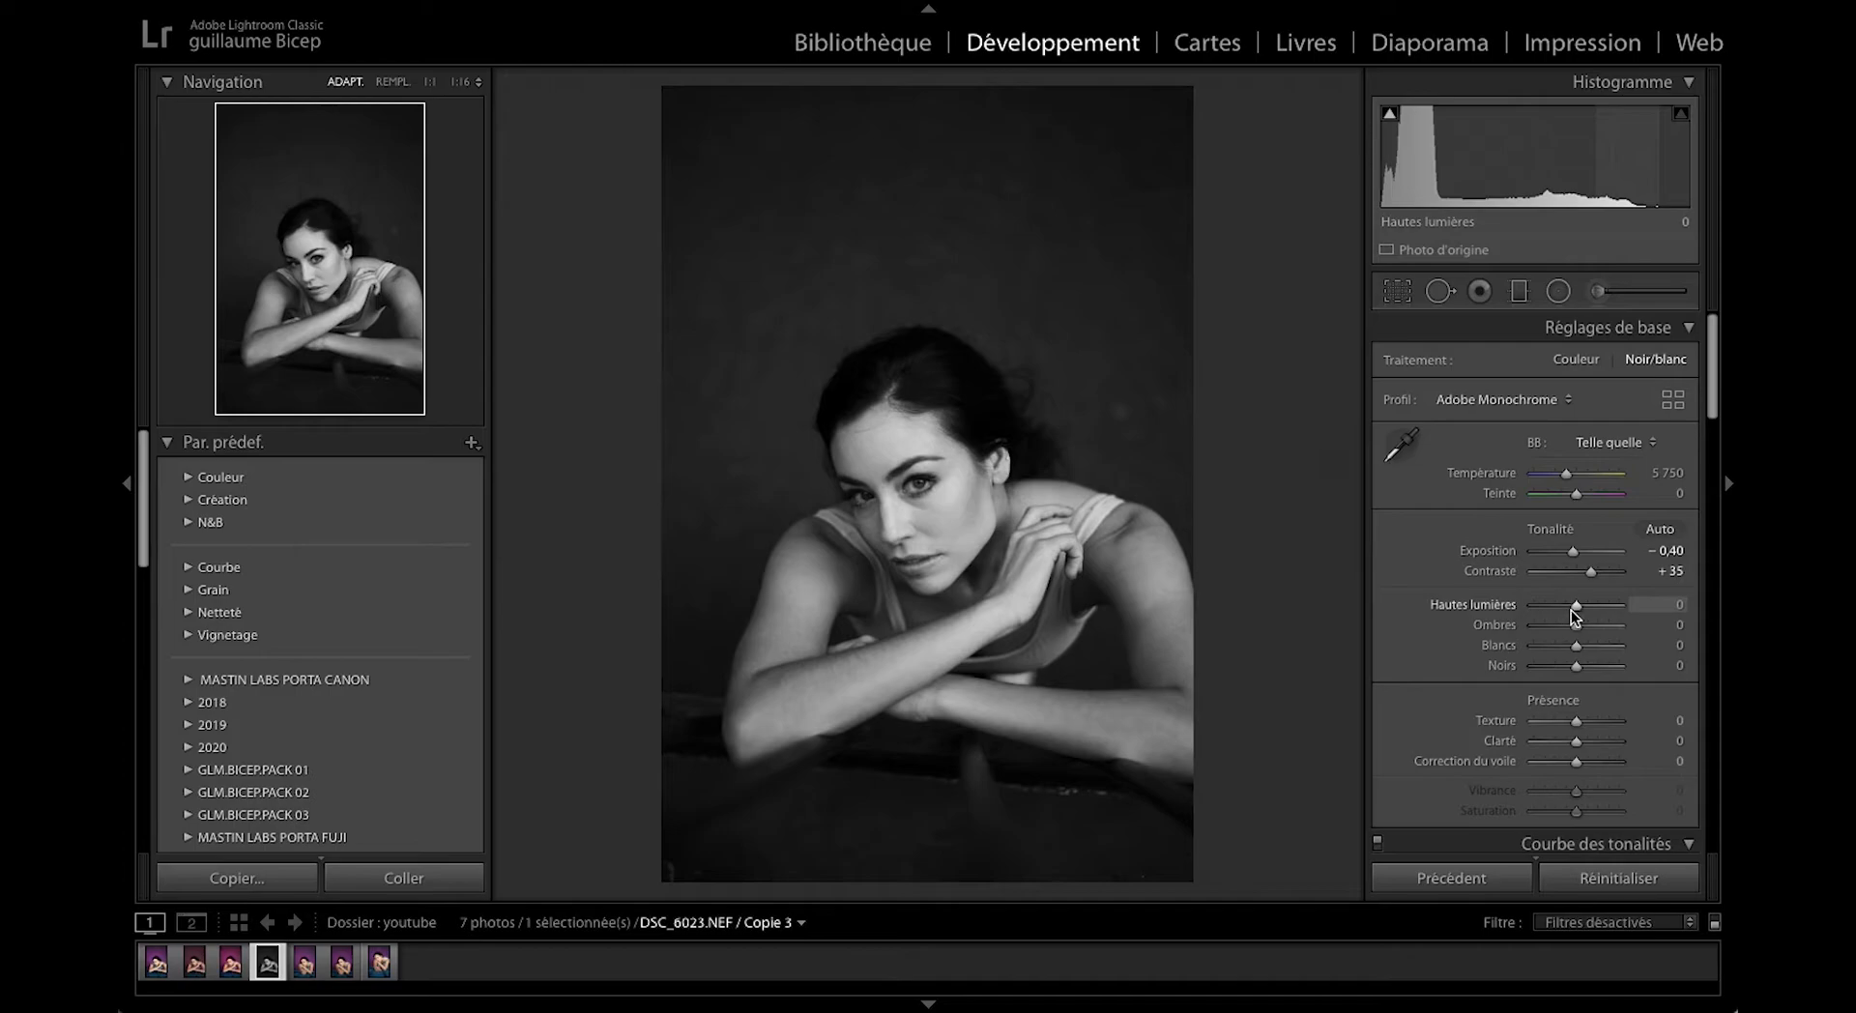
drag(1590, 571, 1586, 577)
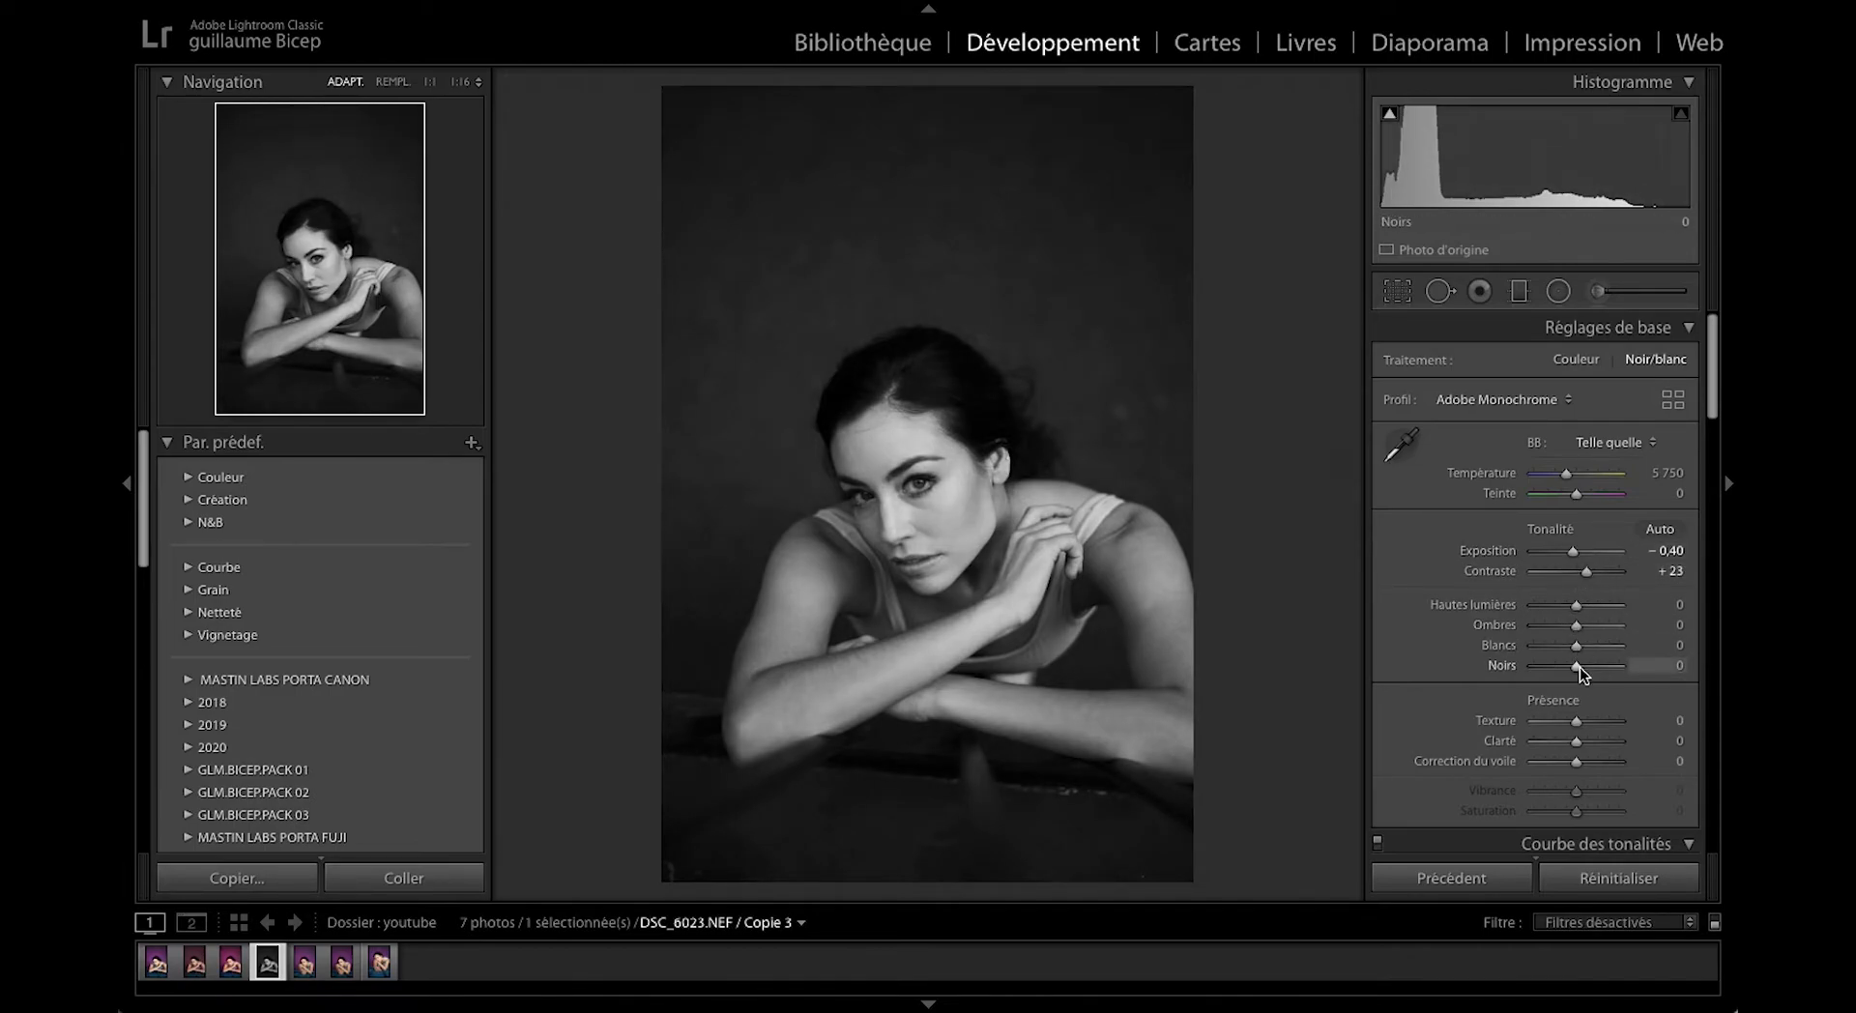
Set Exposition to -0,50, Contraste to +32, Hautes lumières to -9, Ombres to -21 and Noirs to +25.
drag(1576, 667, 1561, 630)
key(f)
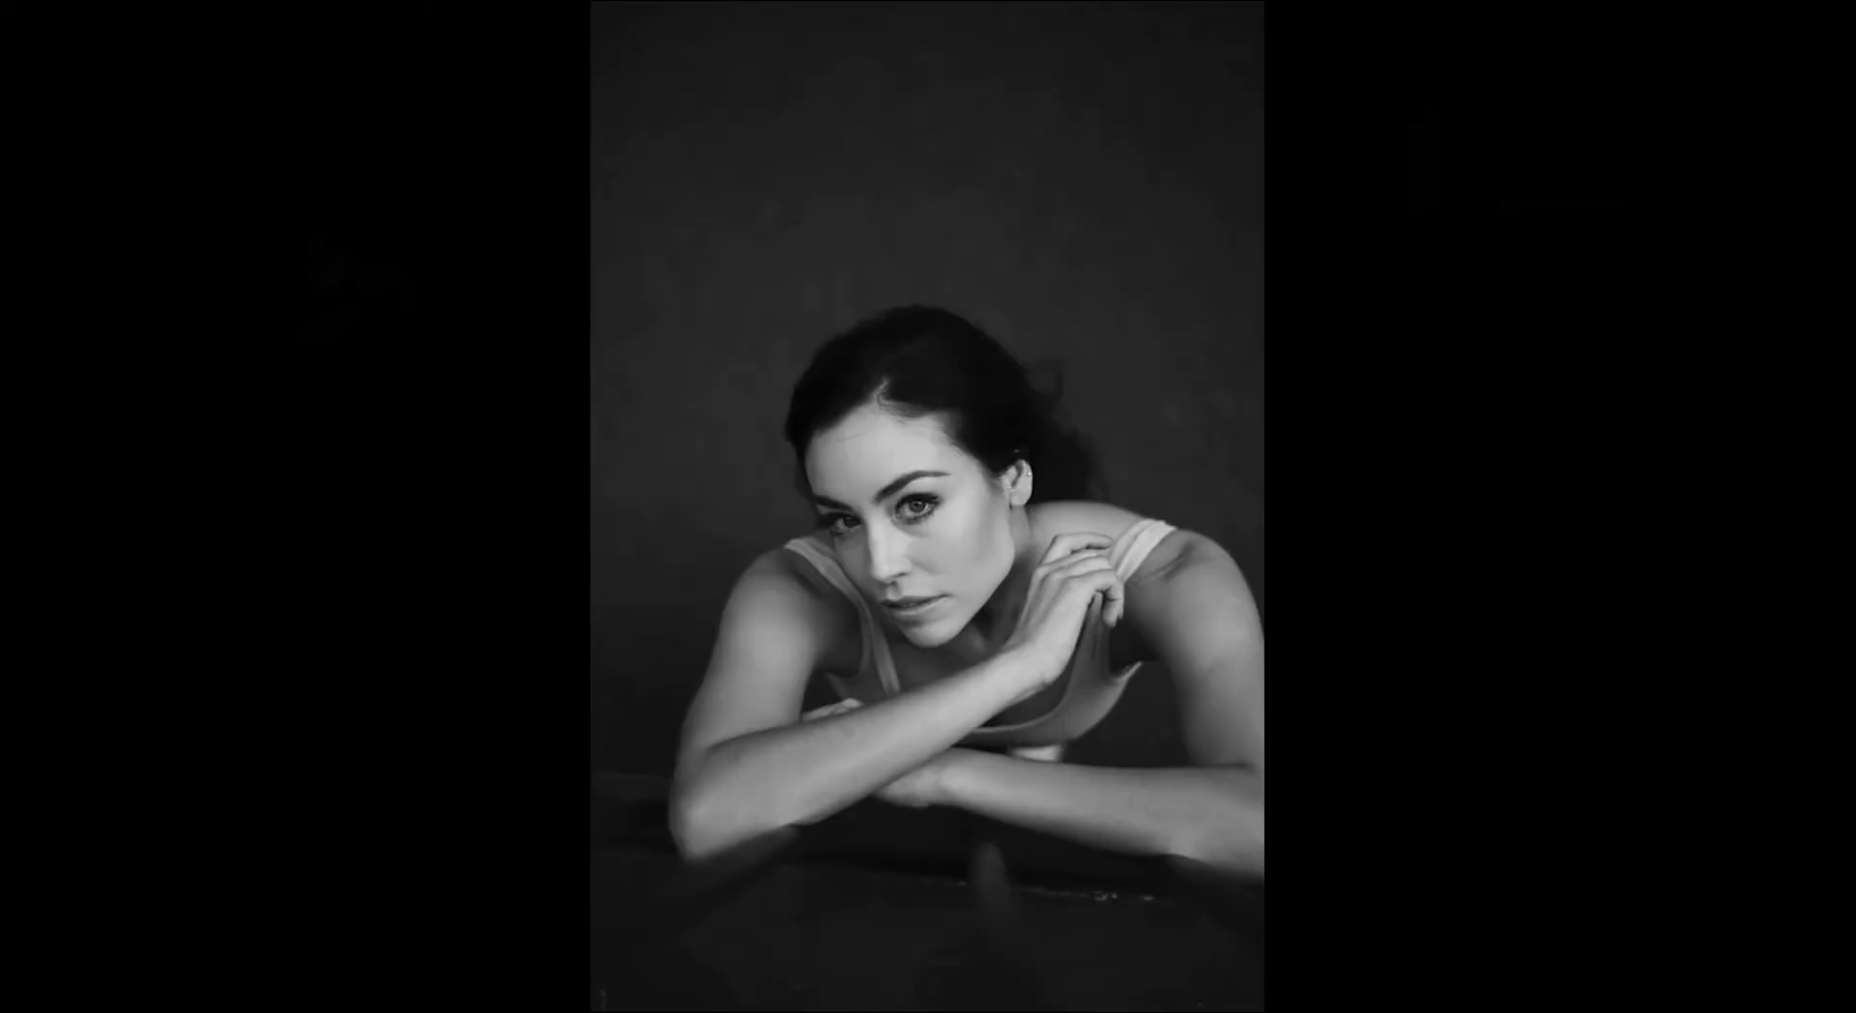
key(f)
drag(1573, 551, 1592, 572)
mouse_move(1561, 626)
mouse_down()
mouse_move(1595, 607)
mouse_move(1541, 615)
mouse_move(1572, 618)
mouse_move(1580, 655)
mouse_up()
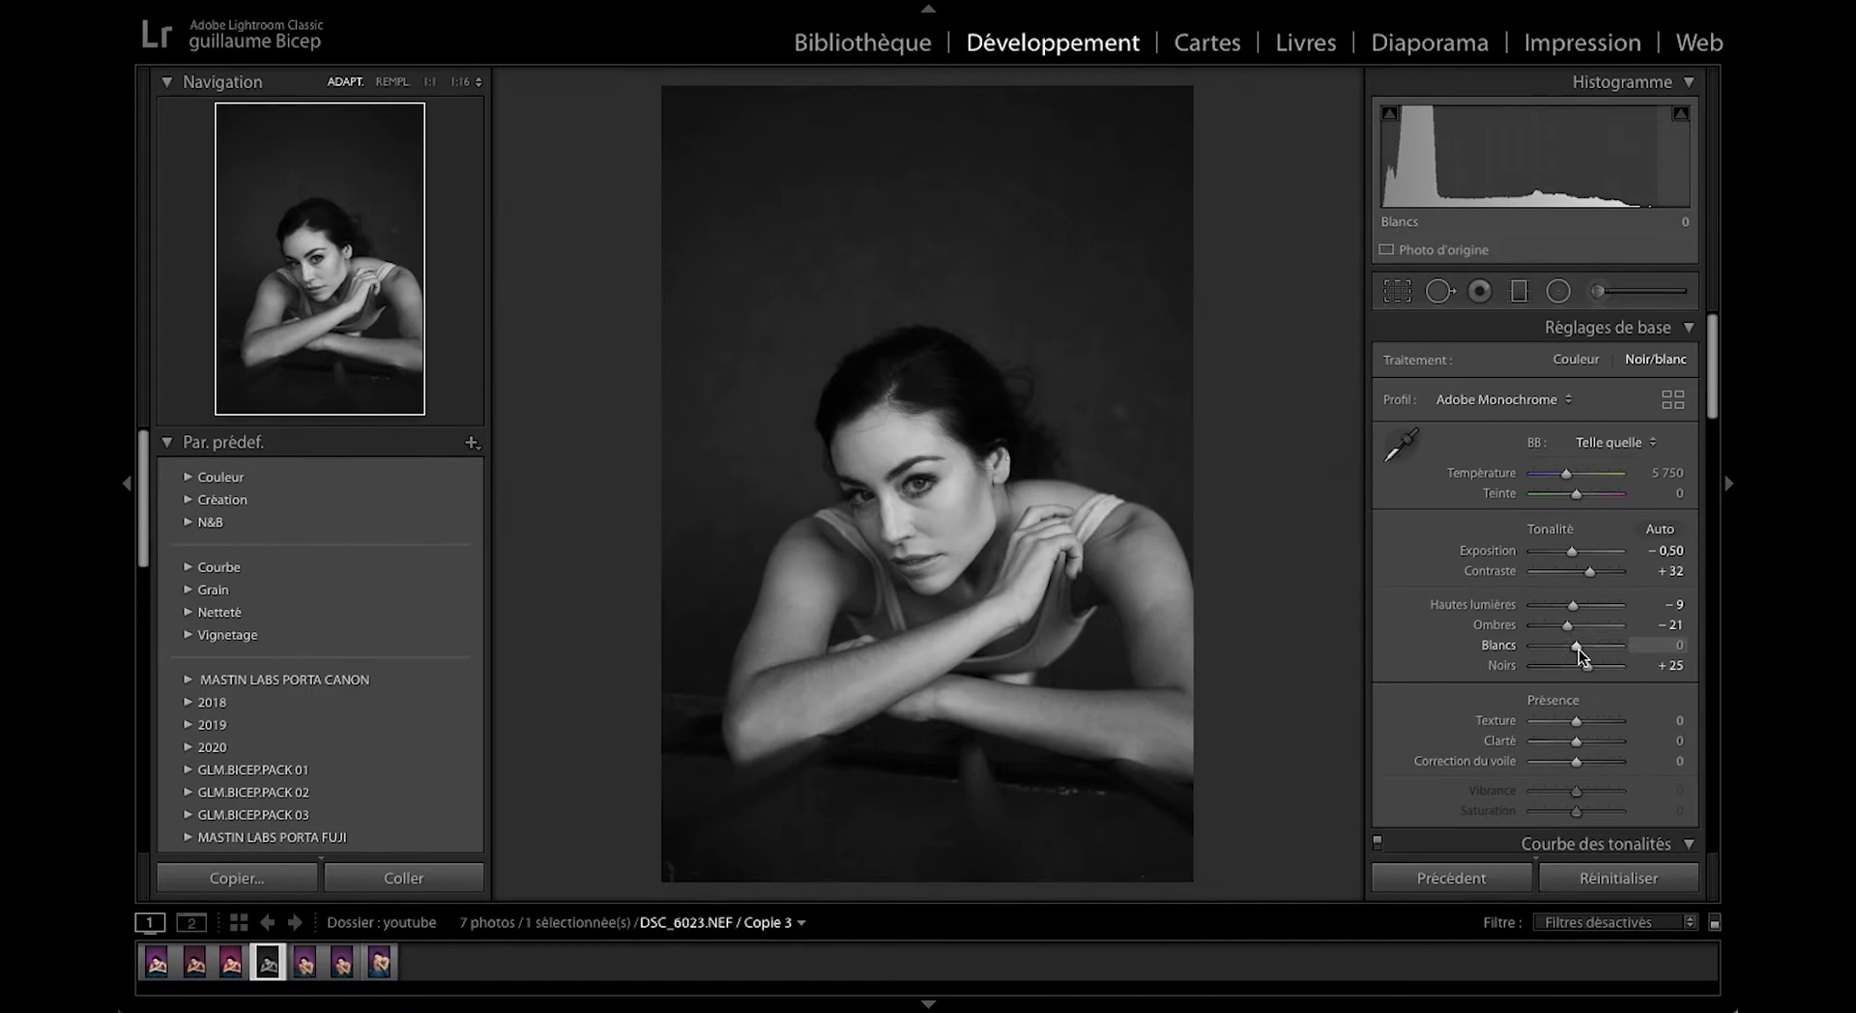
Set Clarté to +28 and brighten the black-and-white portrait to an Exposition of -0,15.
drag(1586, 750, 1595, 758)
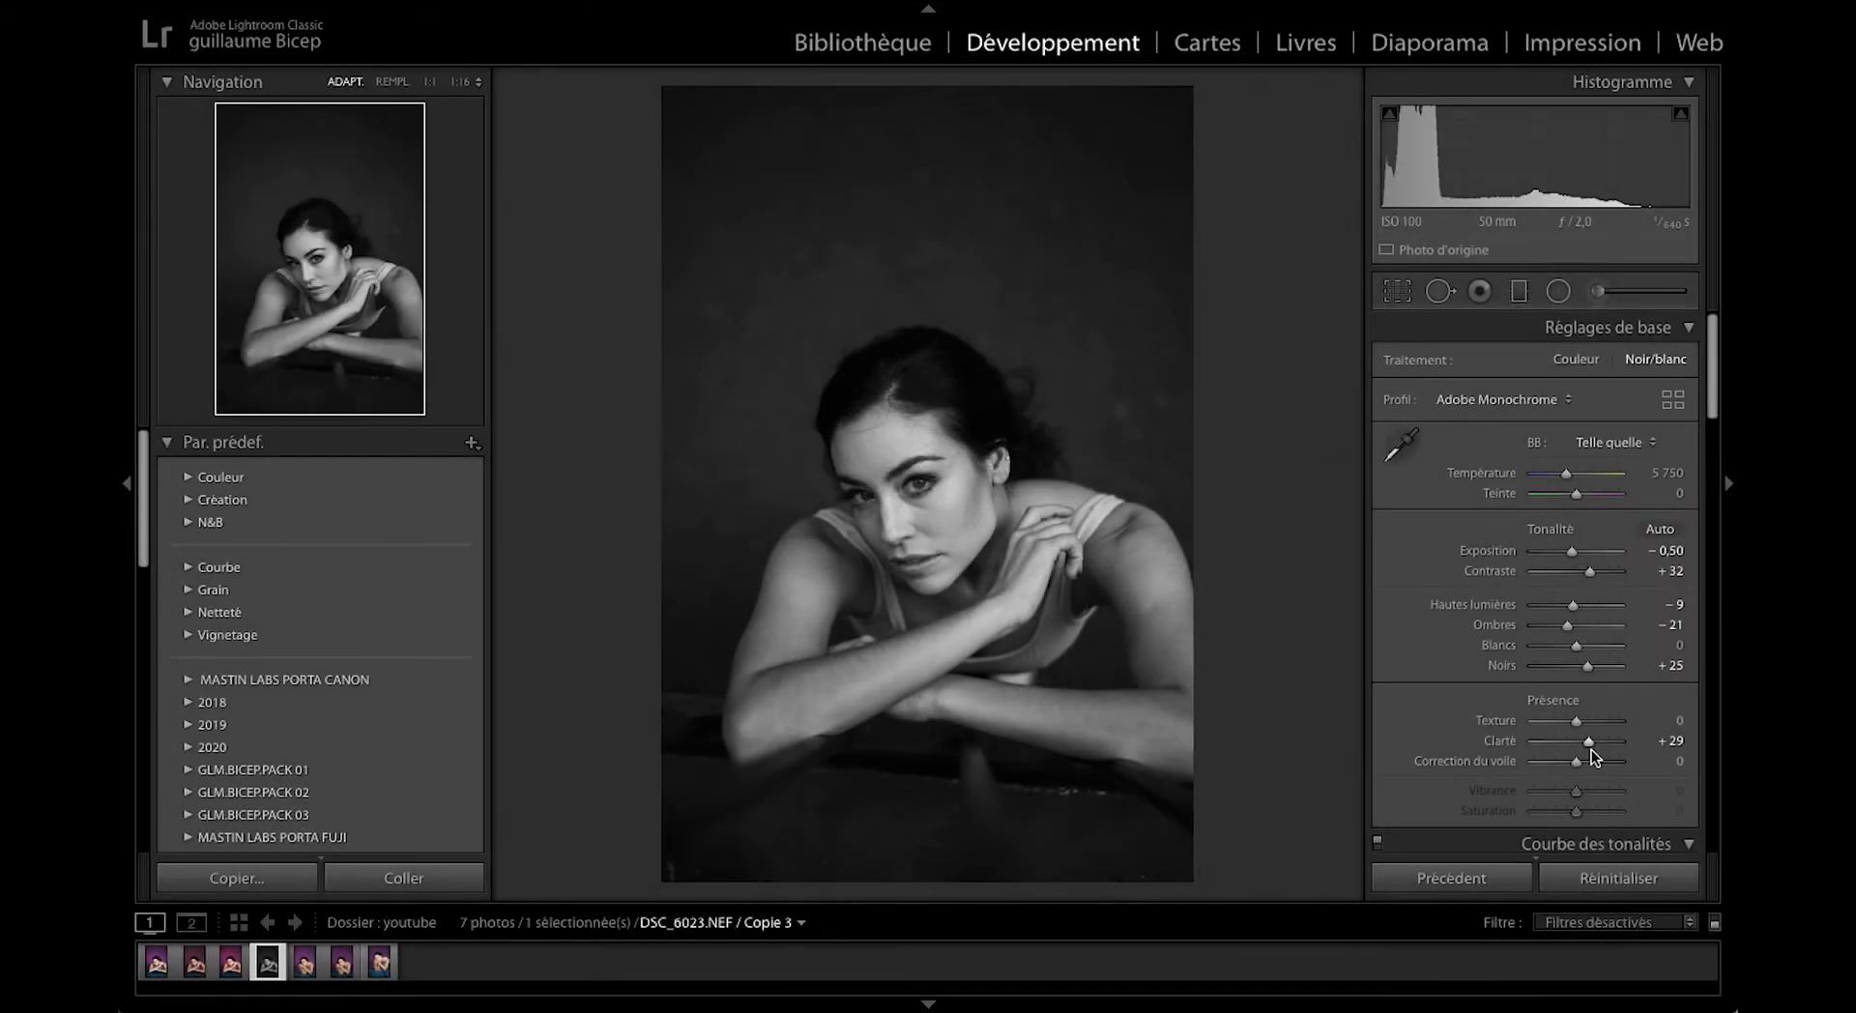
drag(1591, 750, 1592, 747)
double_click(1579, 556)
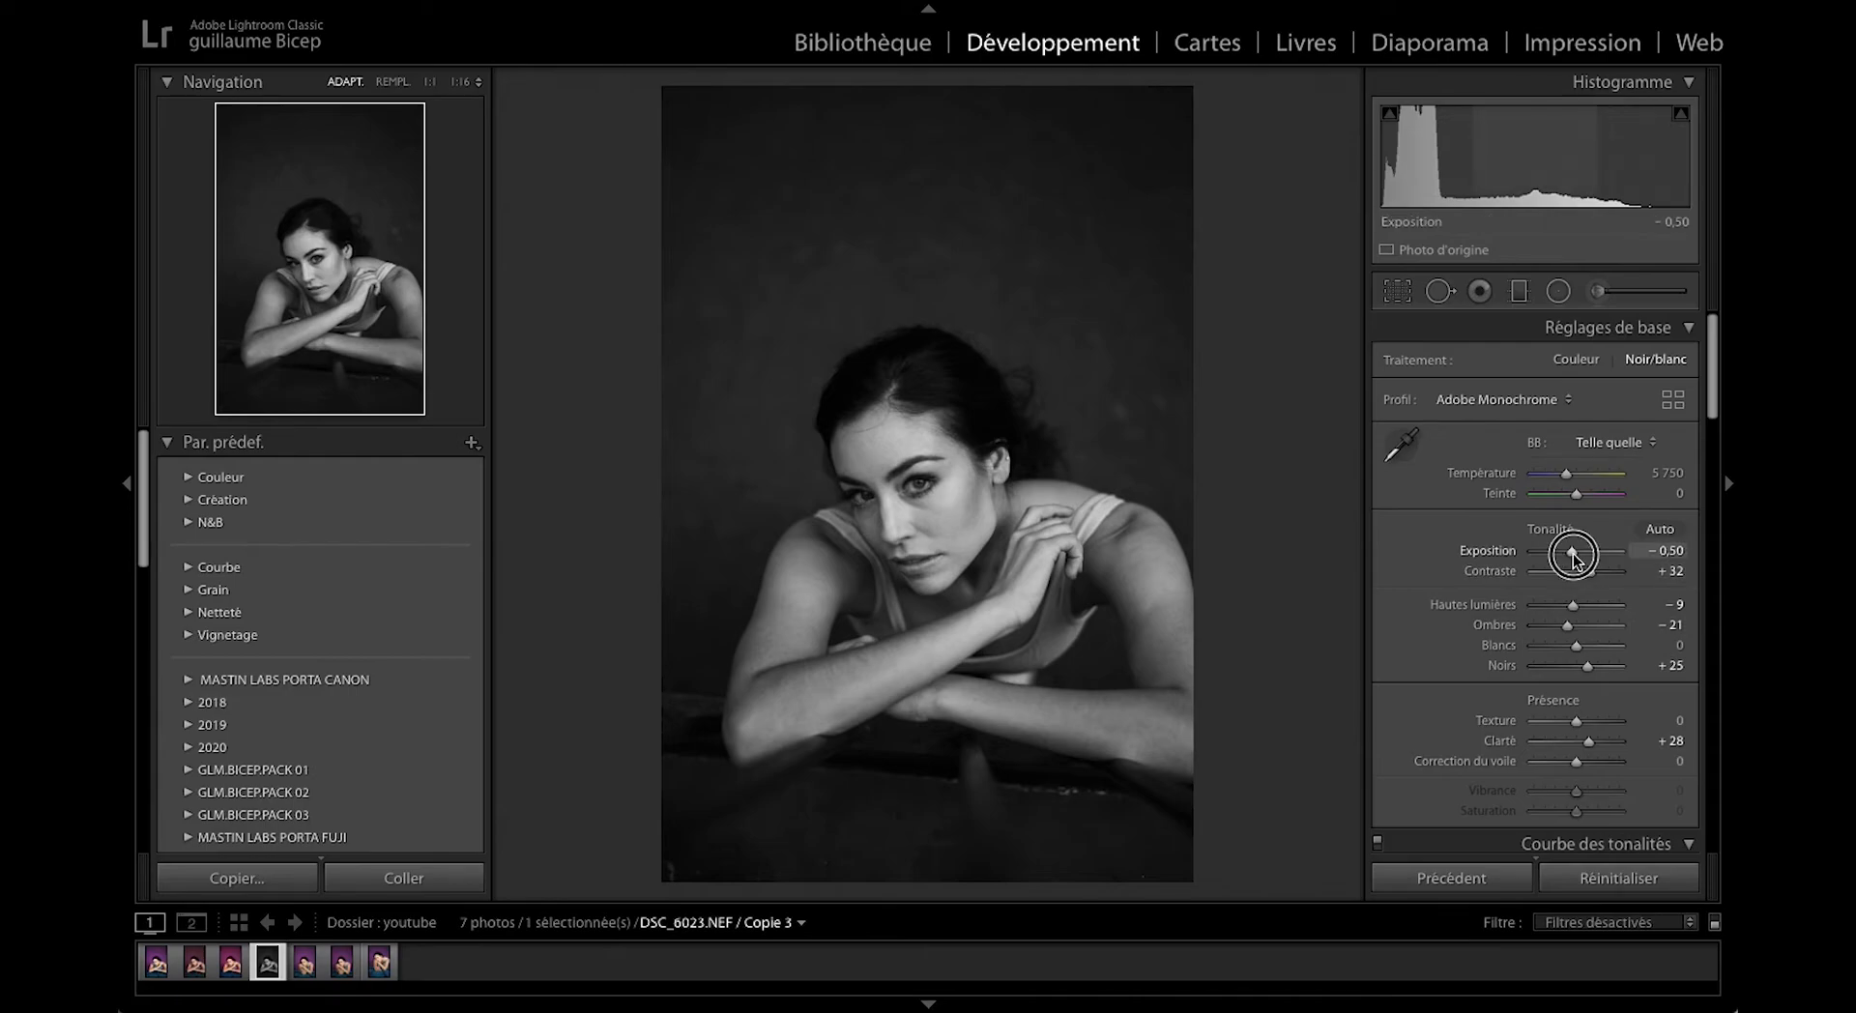
key(f)
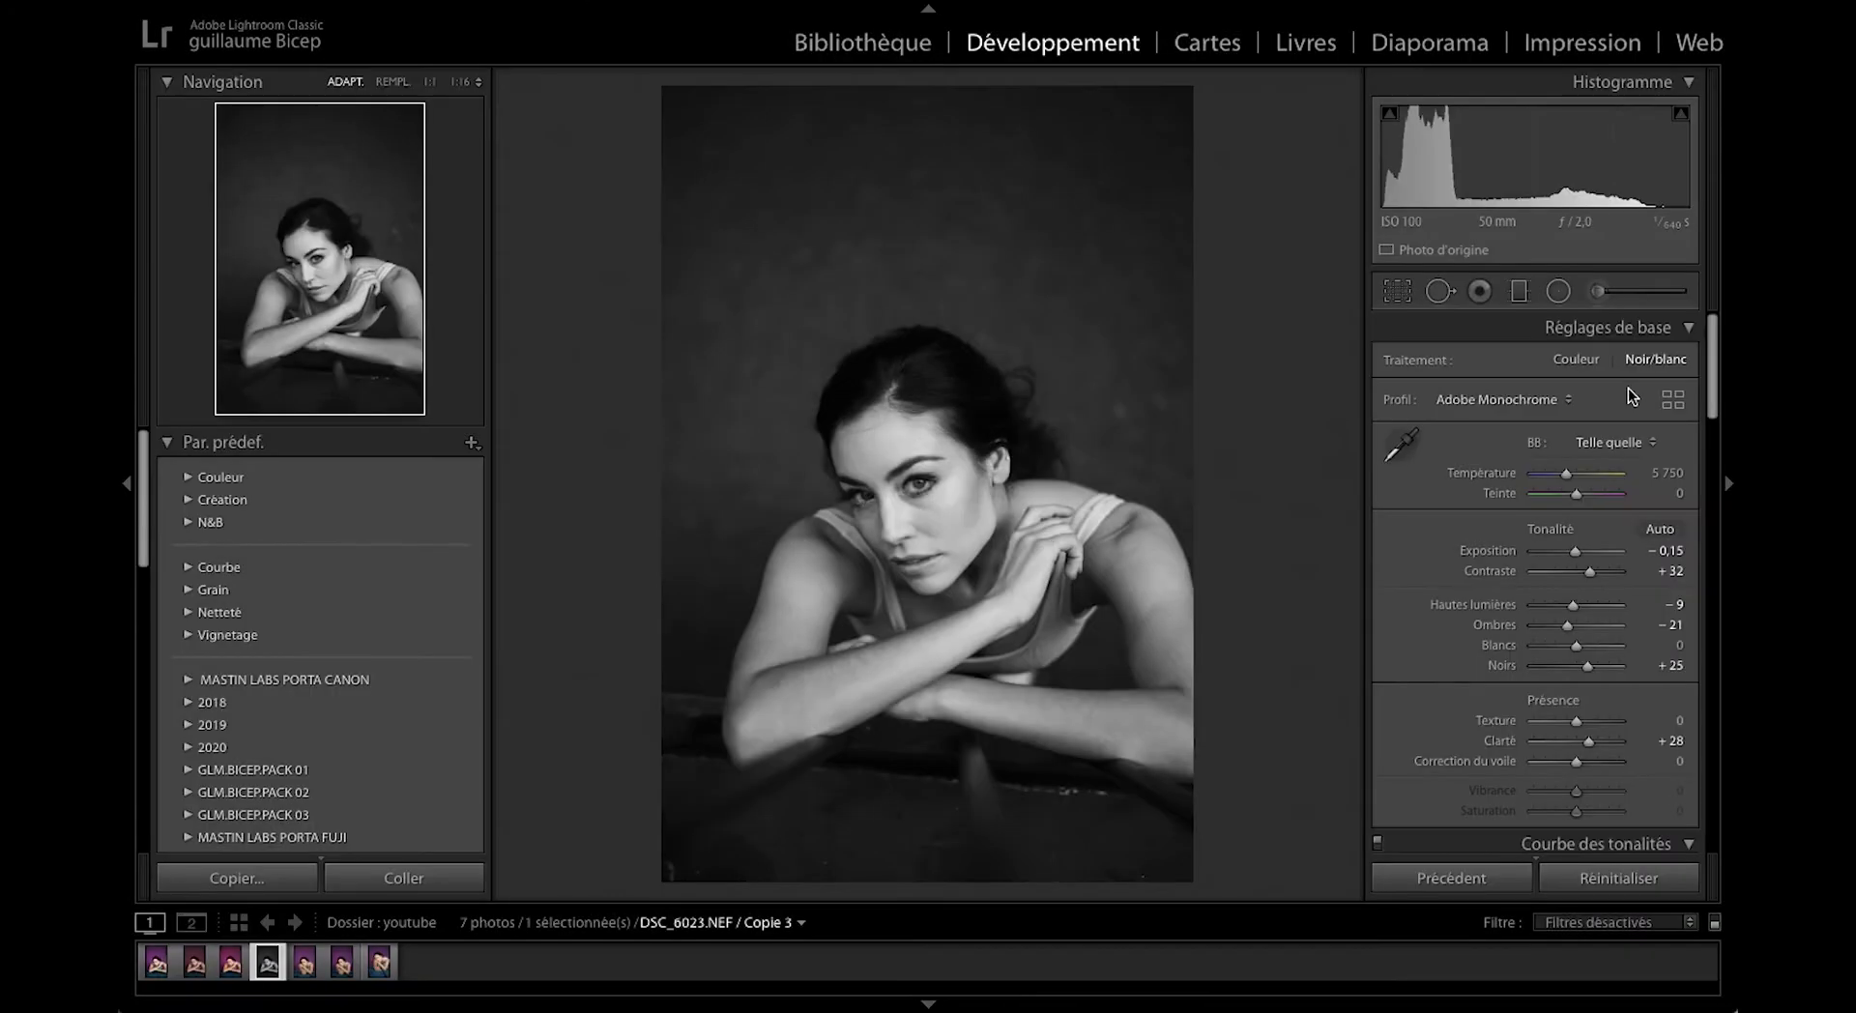
Add midtone, highlight and shadow points to the RVB tone curve, raising the shadow point slightly.
click(1717, 425)
drag(1717, 425, 1602, 549)
click(1537, 612)
click(1604, 548)
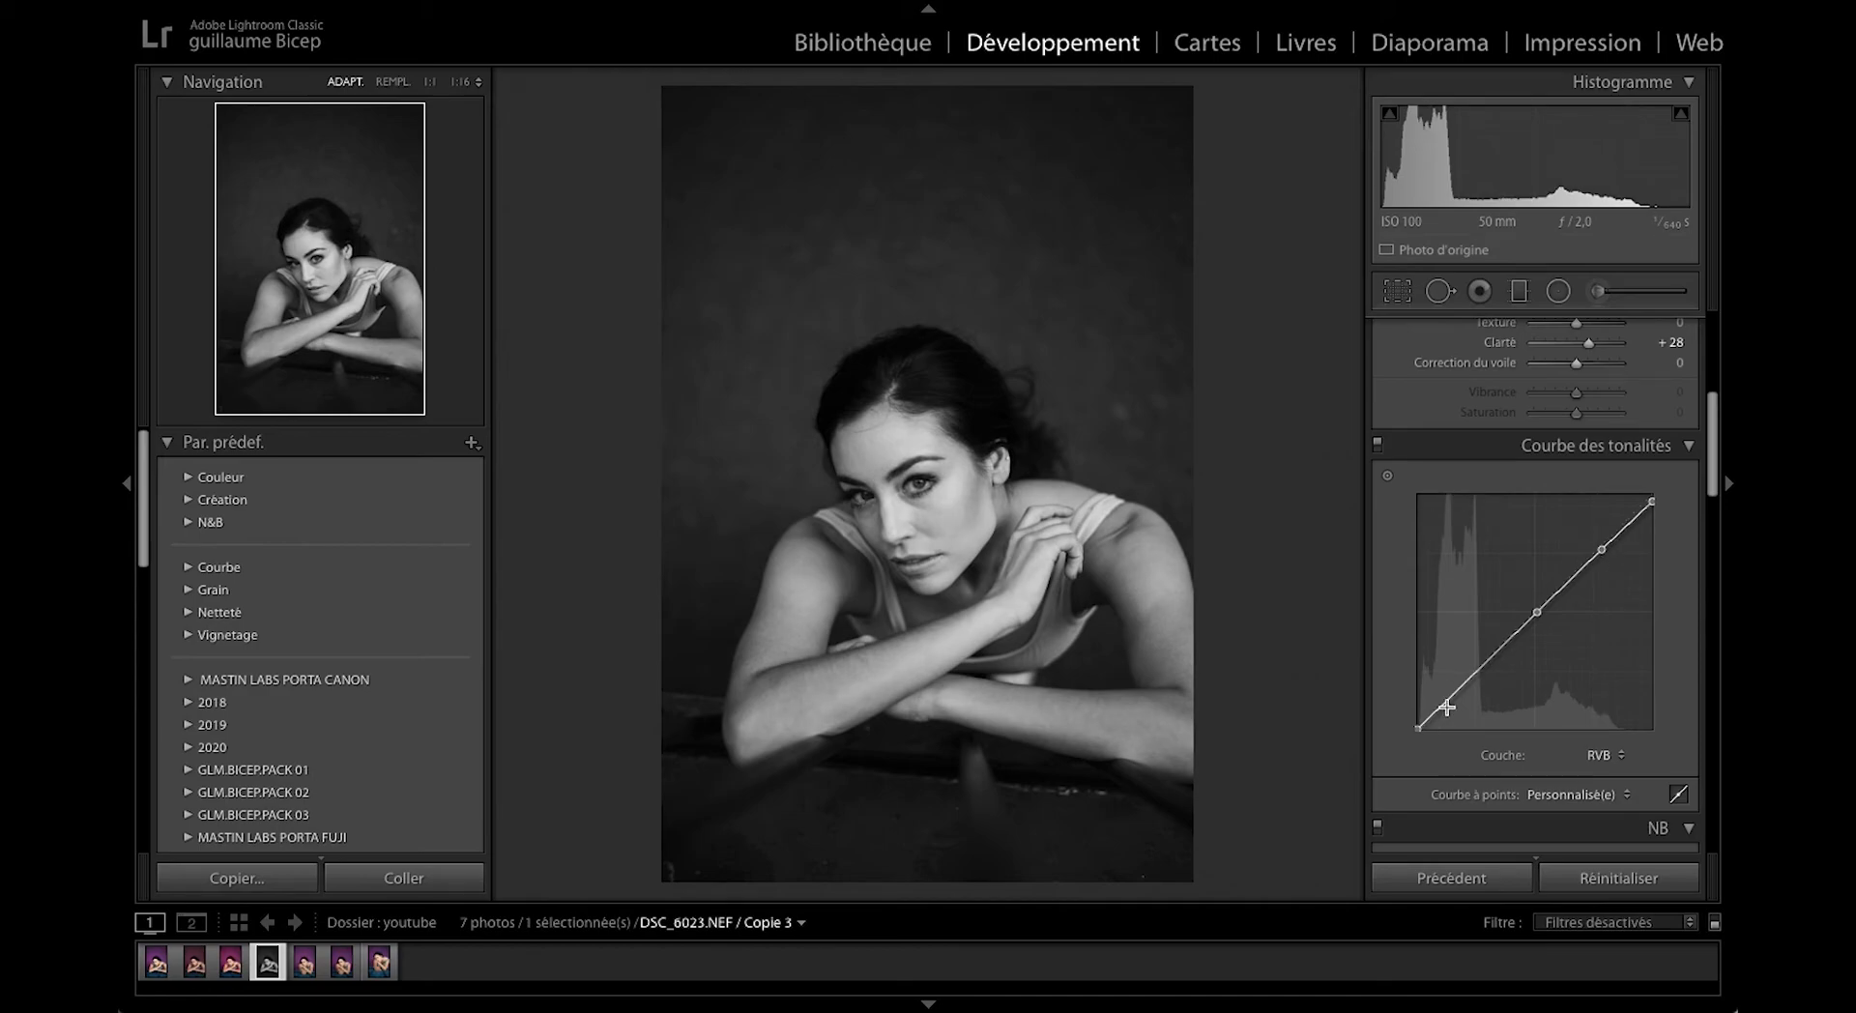
drag(1470, 682, 1470, 676)
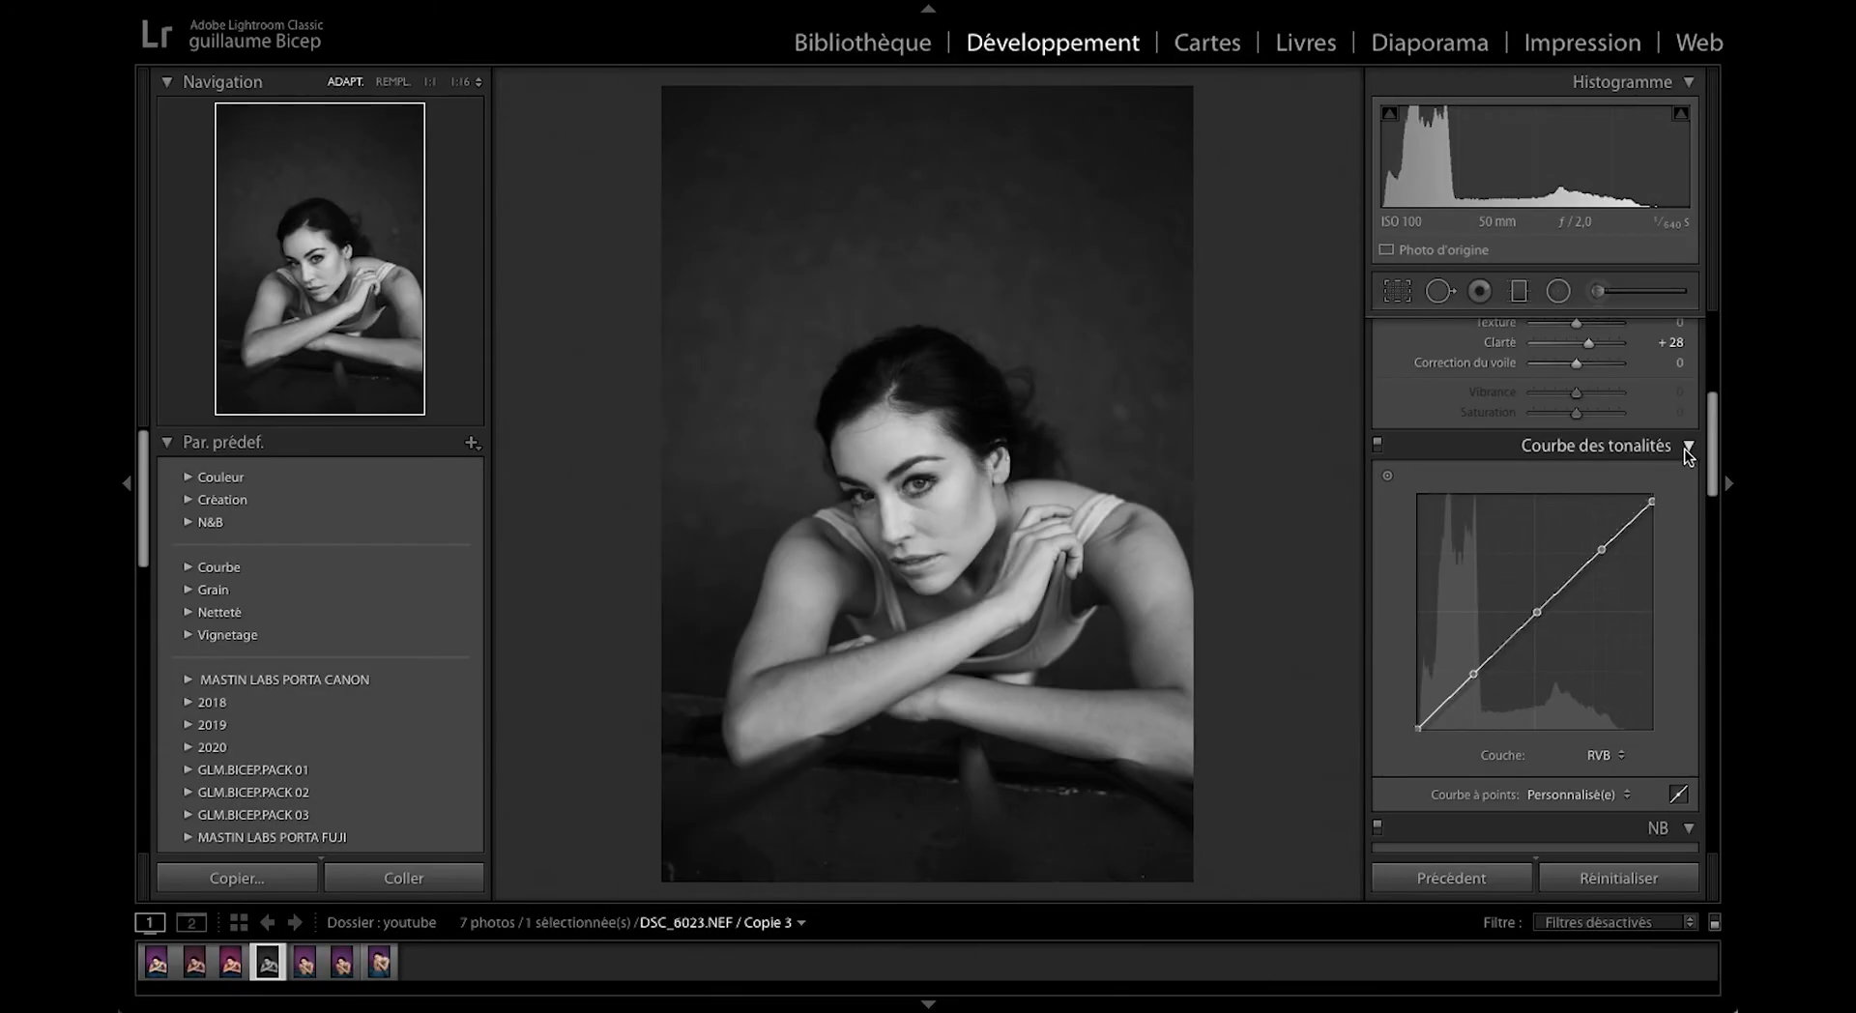
Set the sharpening to Gain 74, Rayon 1,4 and Masquage 6.
drag(1711, 434, 1711, 607)
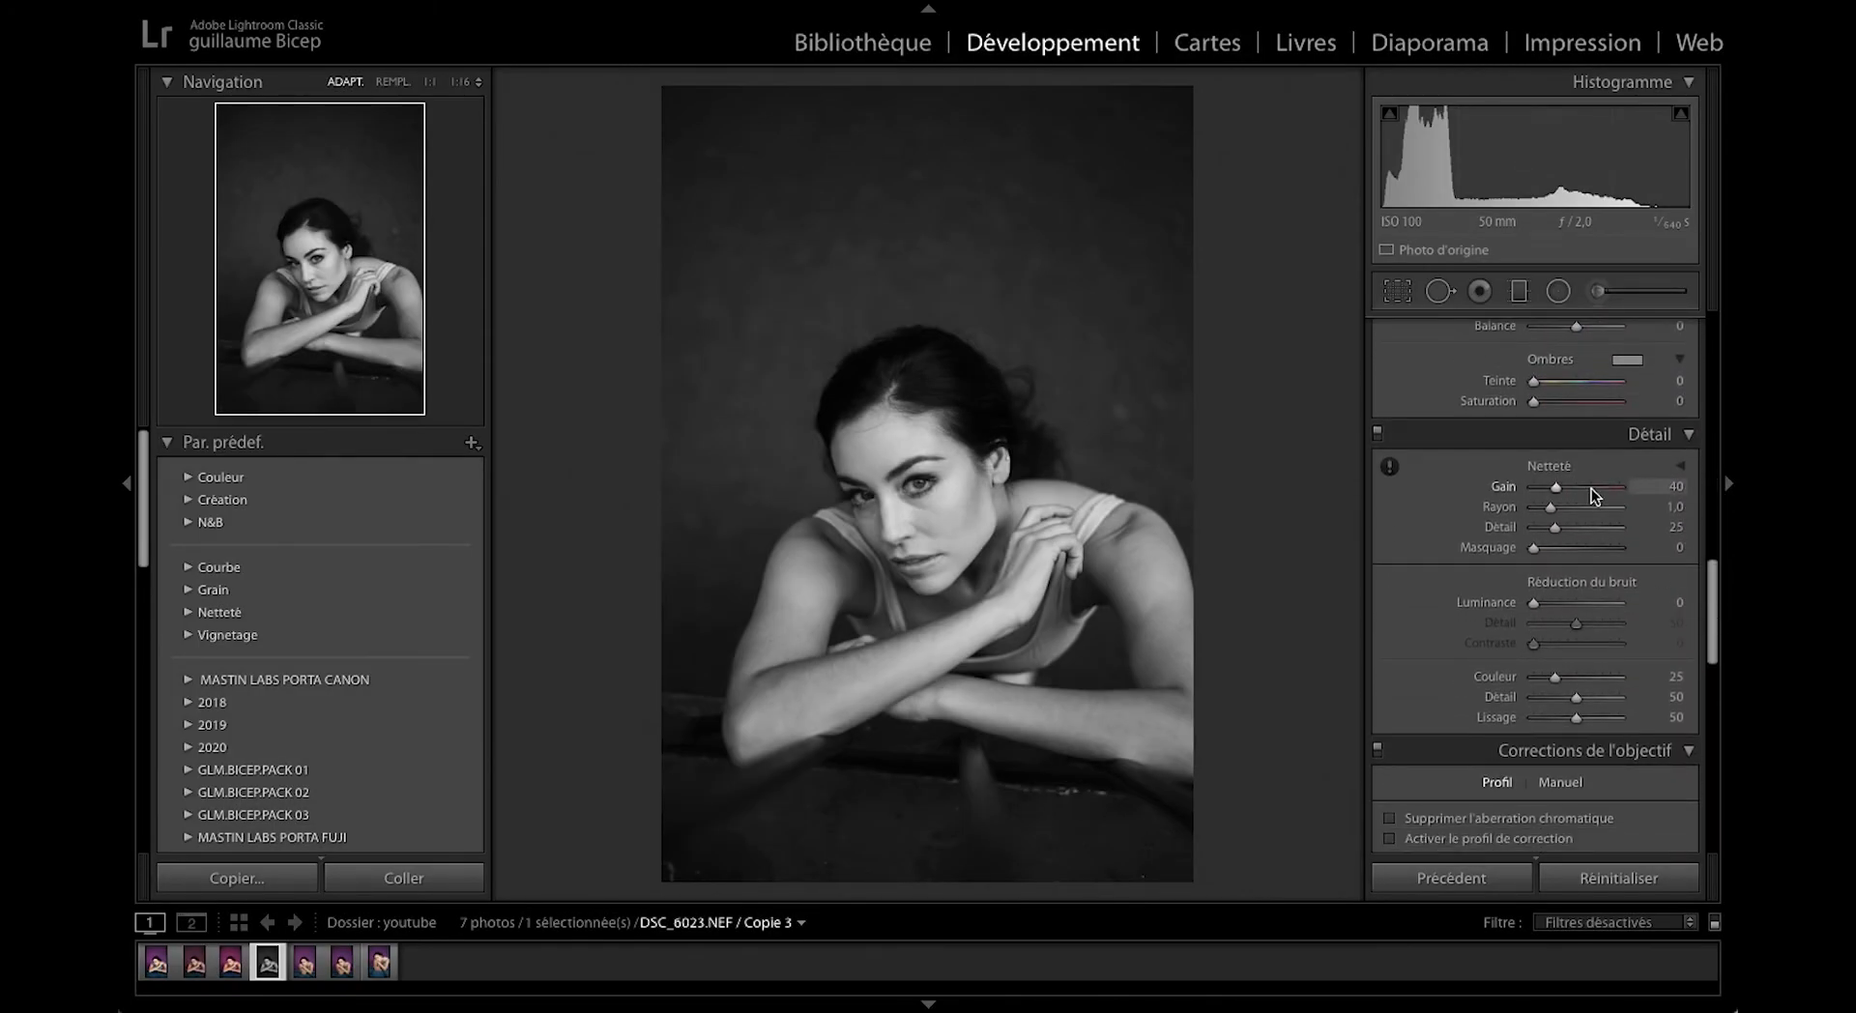
drag(1563, 511, 1540, 548)
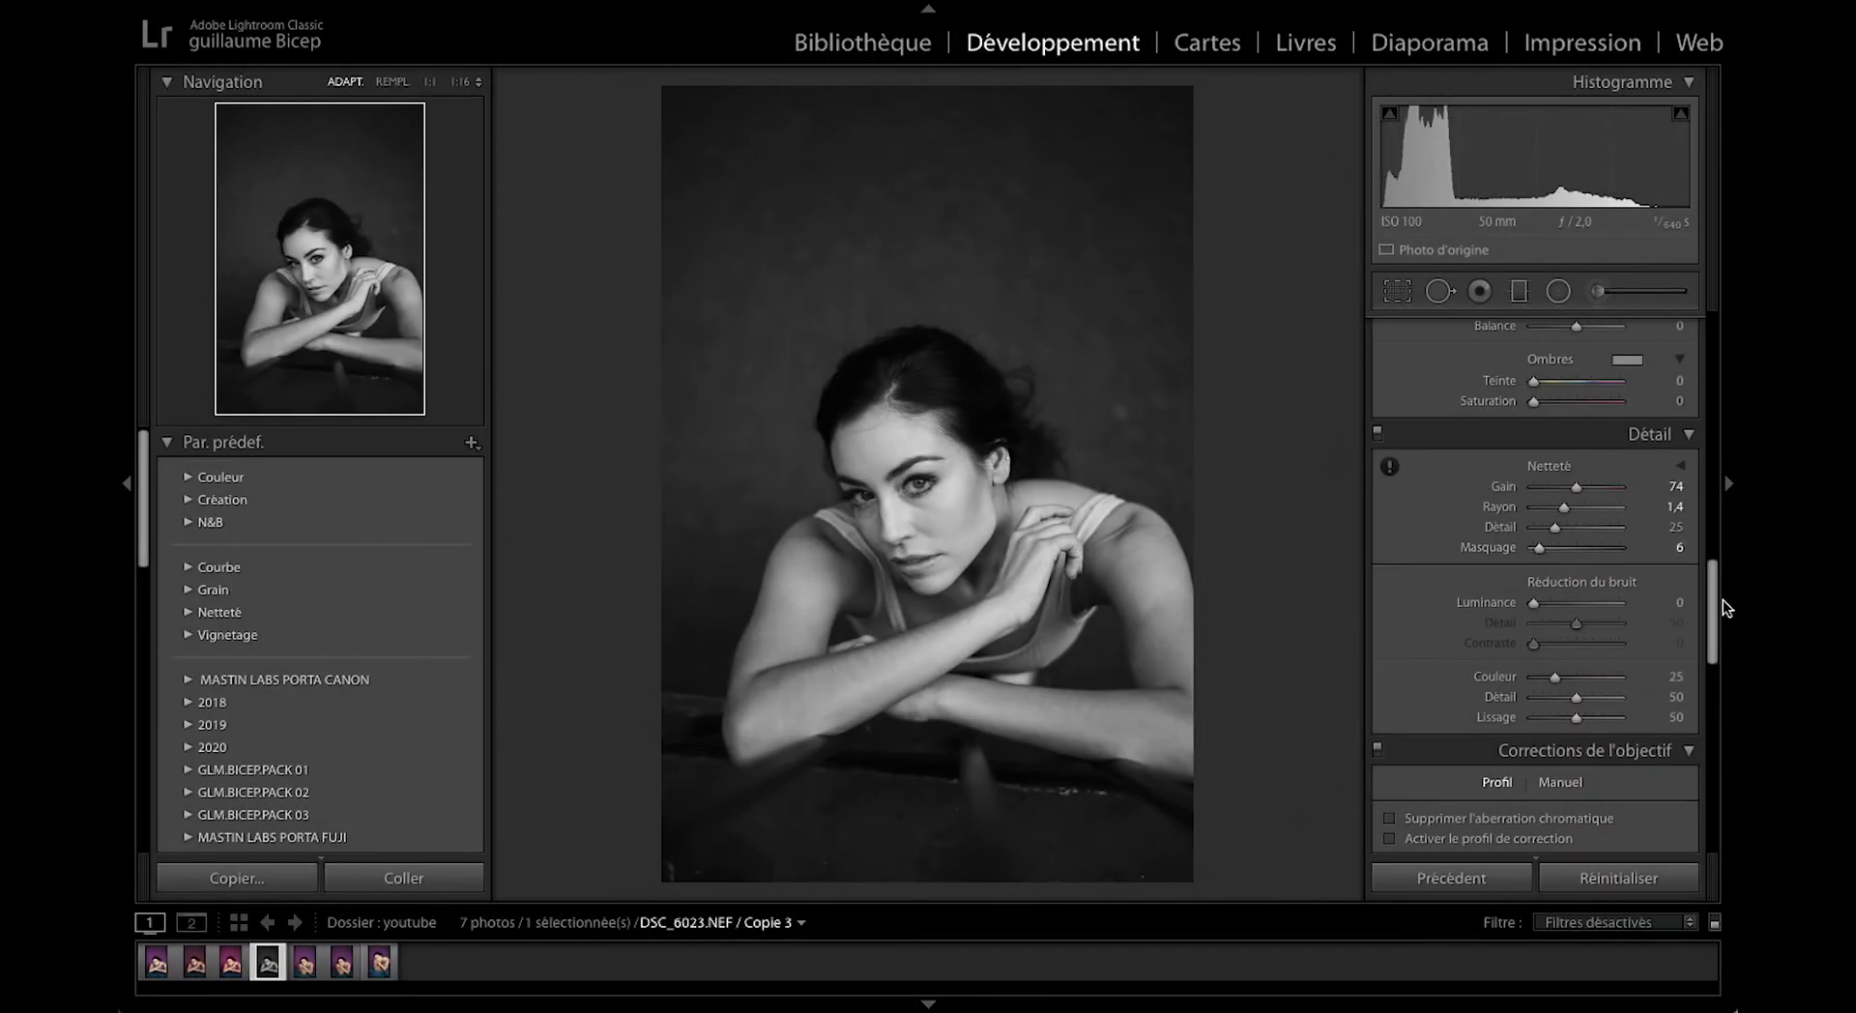
Remove chromatic aberration and enable the lens profile correction with its Vignetage value at 0.
drag(1711, 607, 1711, 679)
click(1392, 449)
click(1392, 470)
drag(1574, 669, 1526, 680)
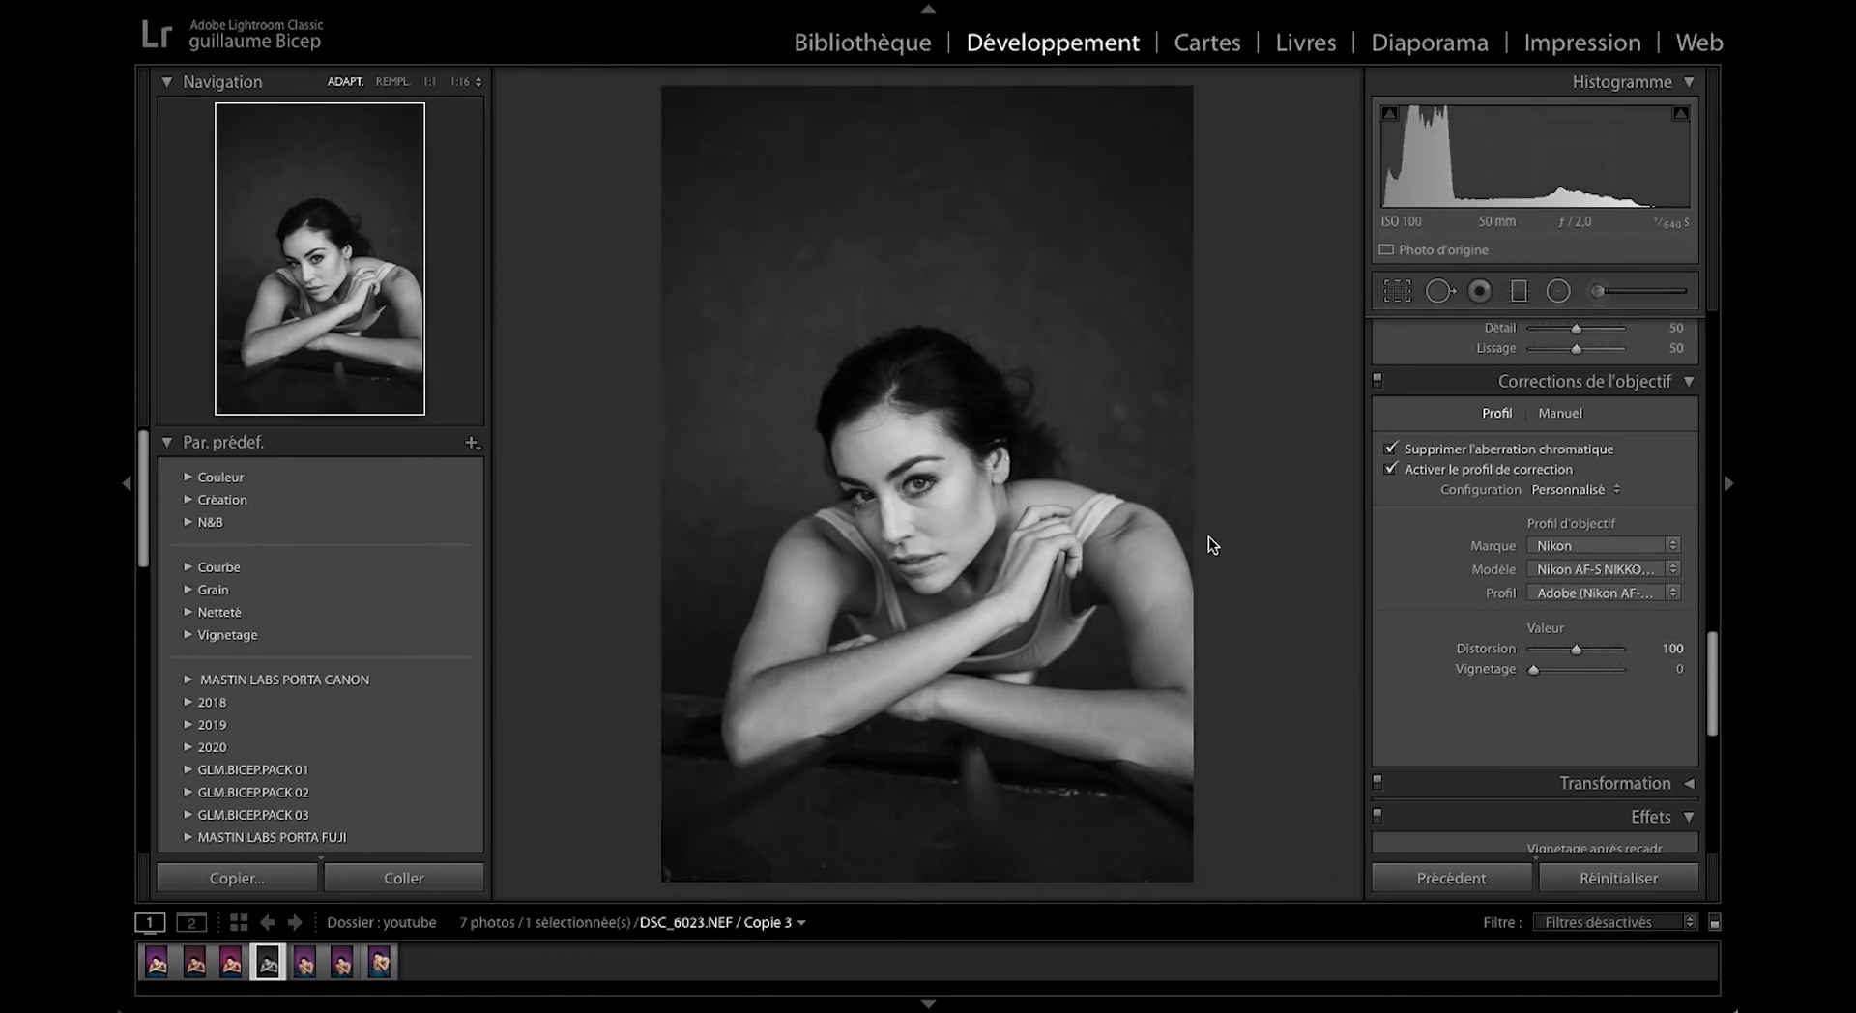
click(1574, 669)
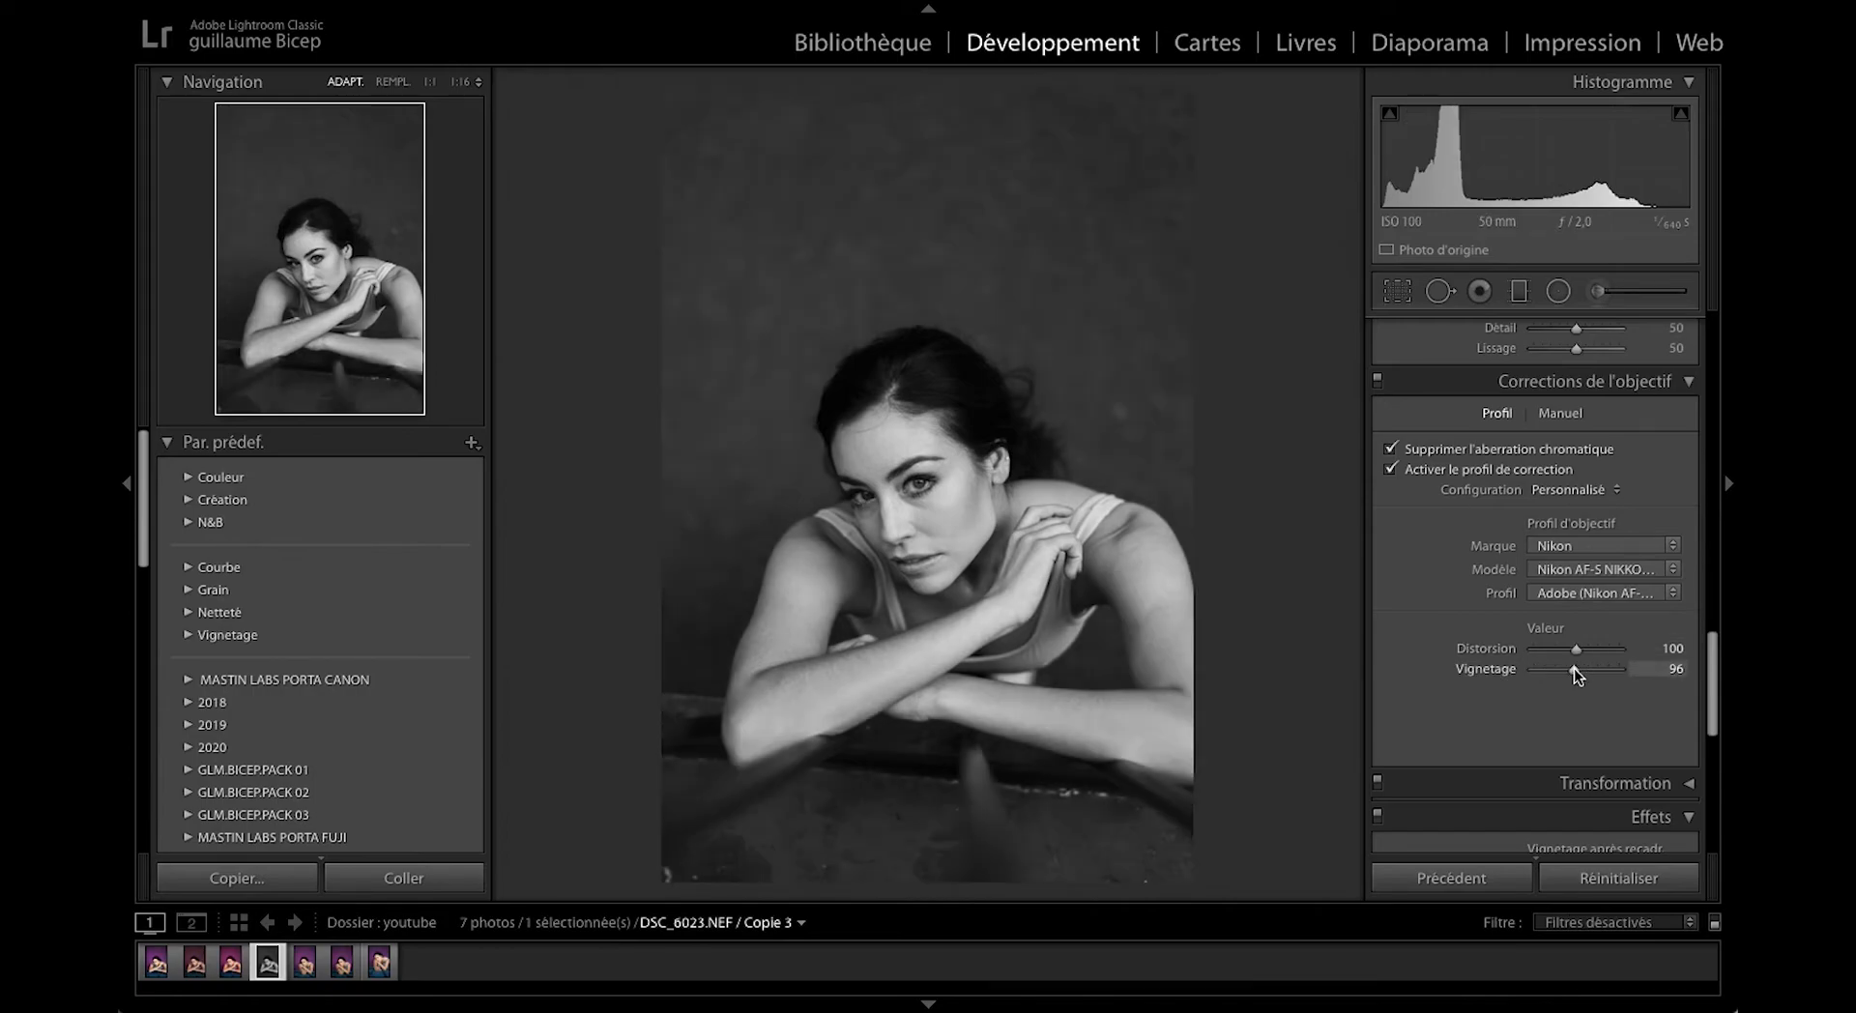
click(1525, 681)
Add film grain with Valeur 22, Taille 33 and Cassure 70.
drag(1711, 665, 1711, 737)
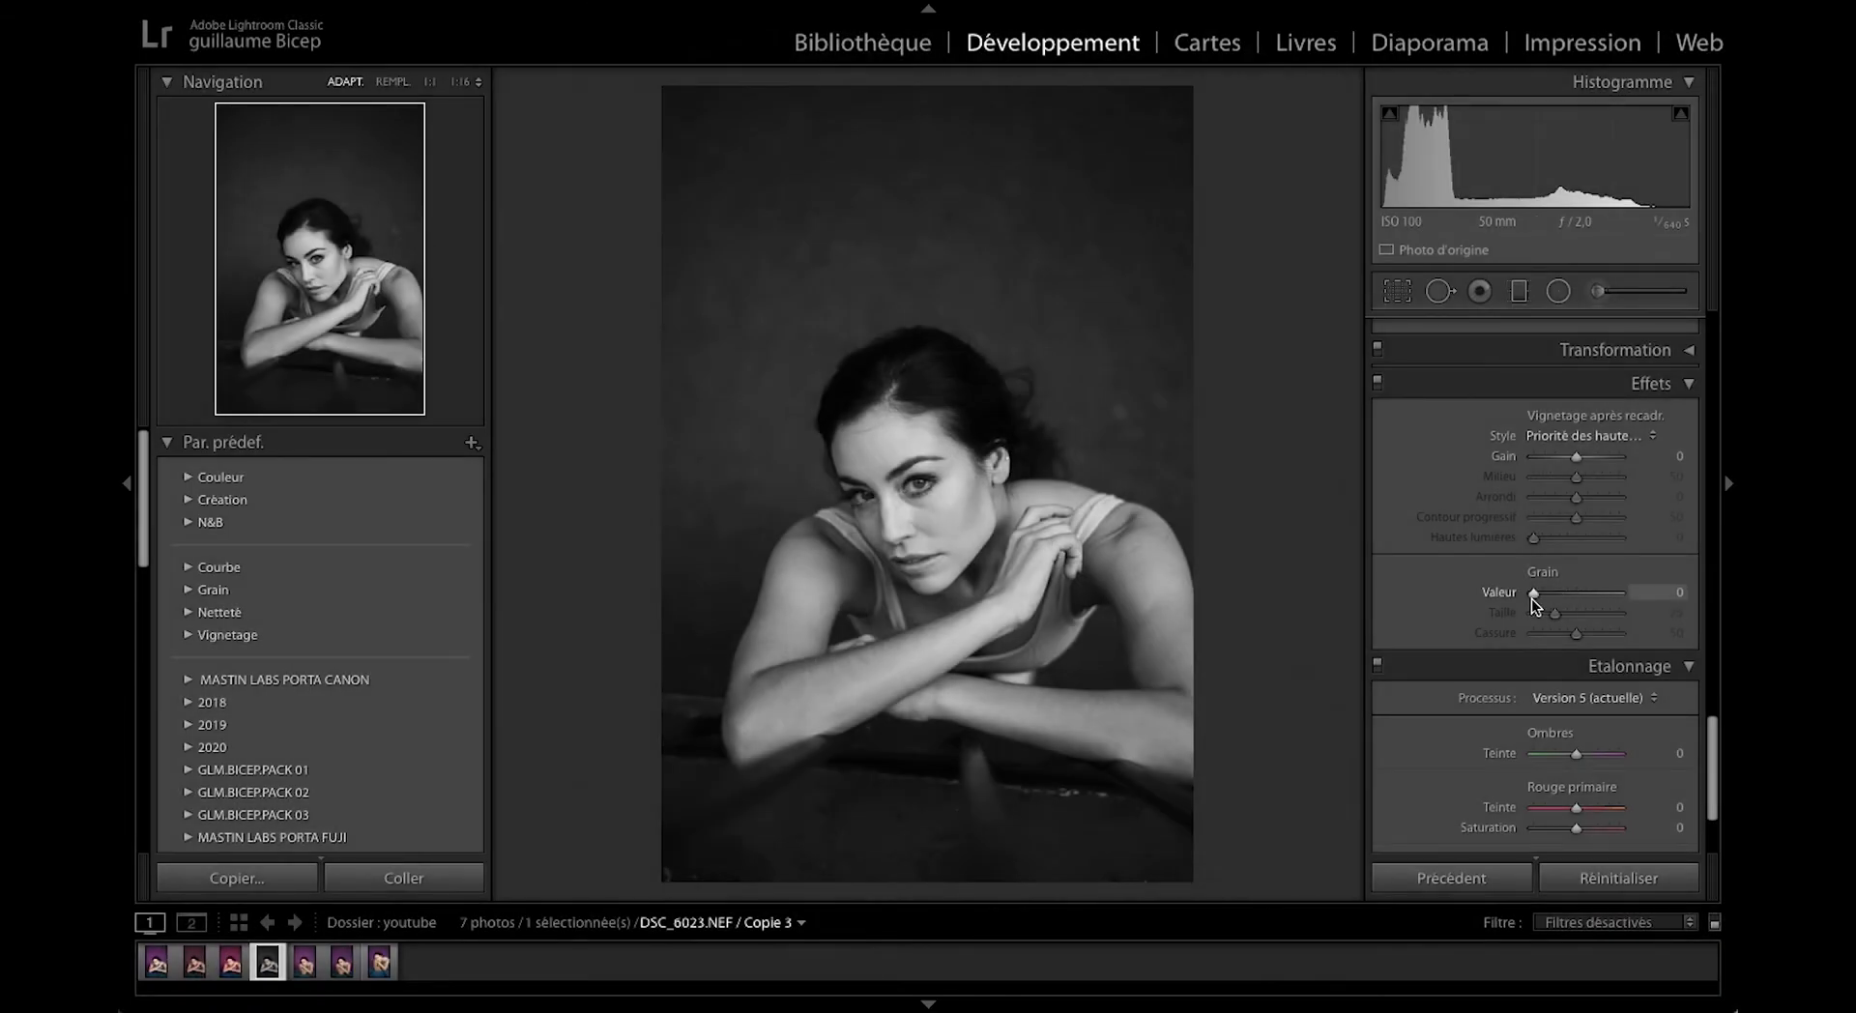
drag(1532, 594, 1558, 605)
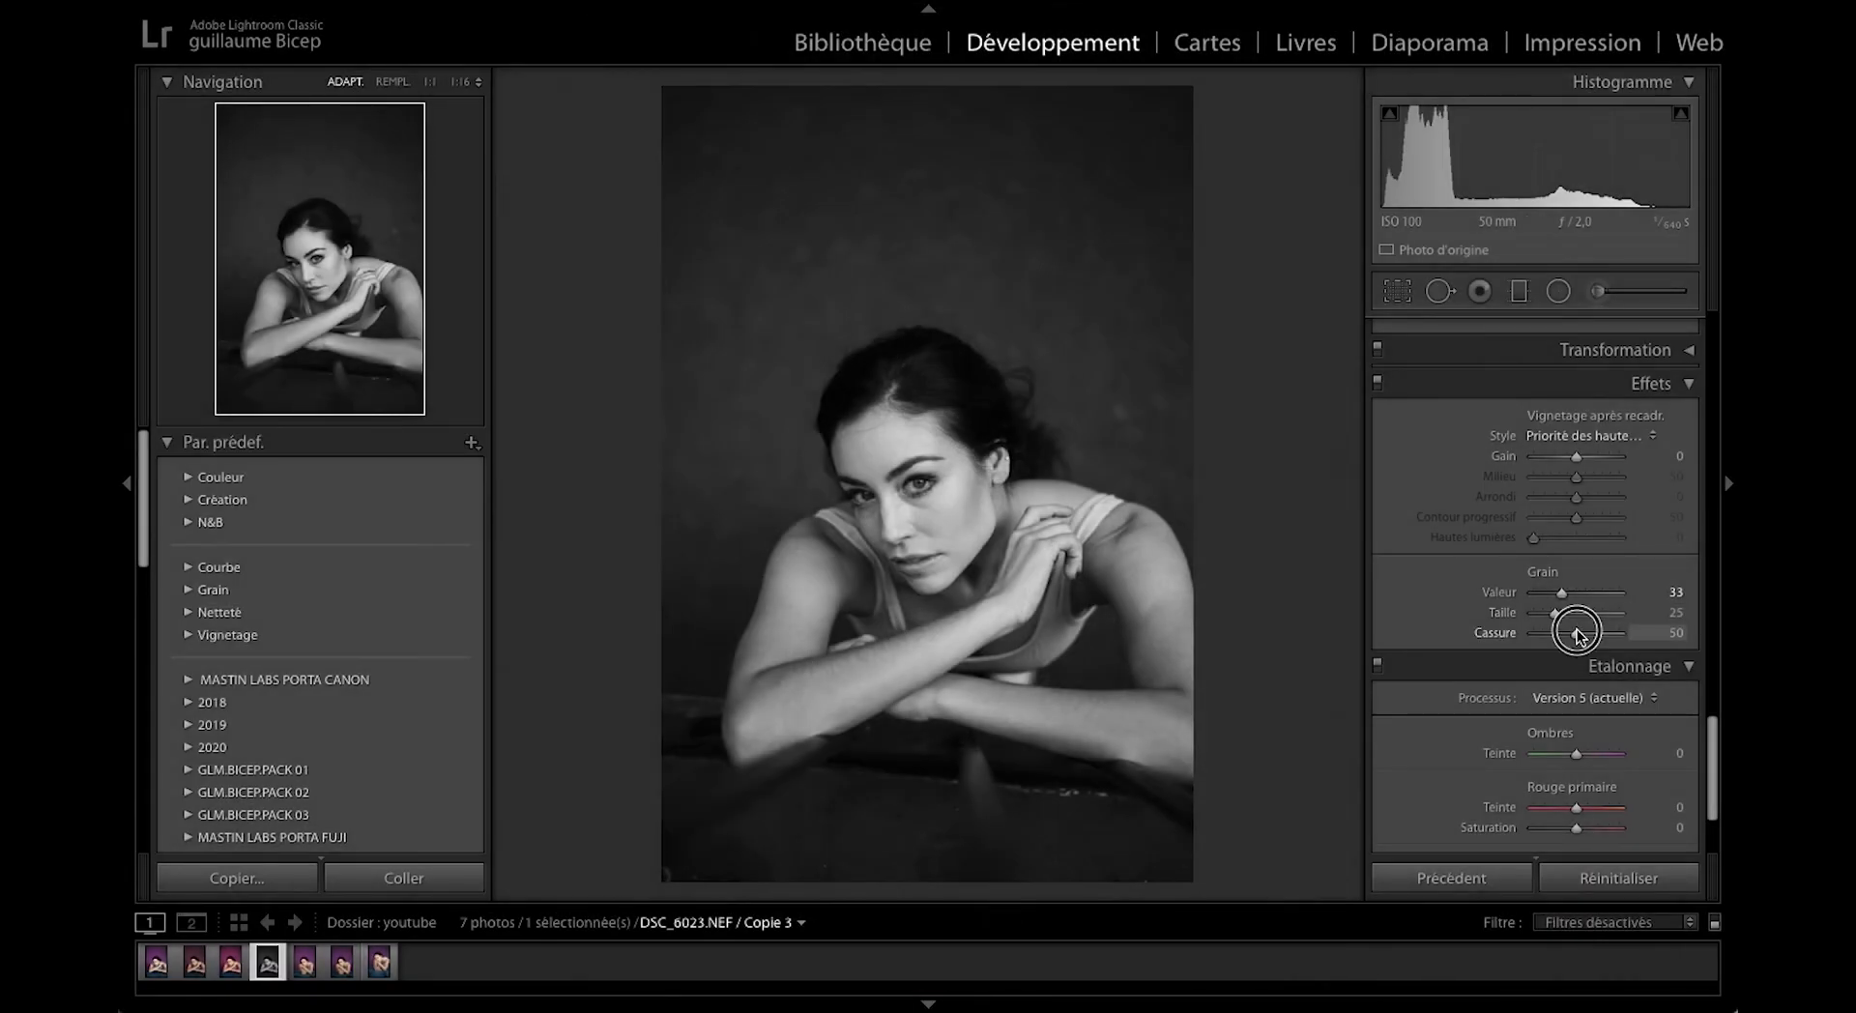
drag(1574, 631, 1565, 597)
click(1562, 614)
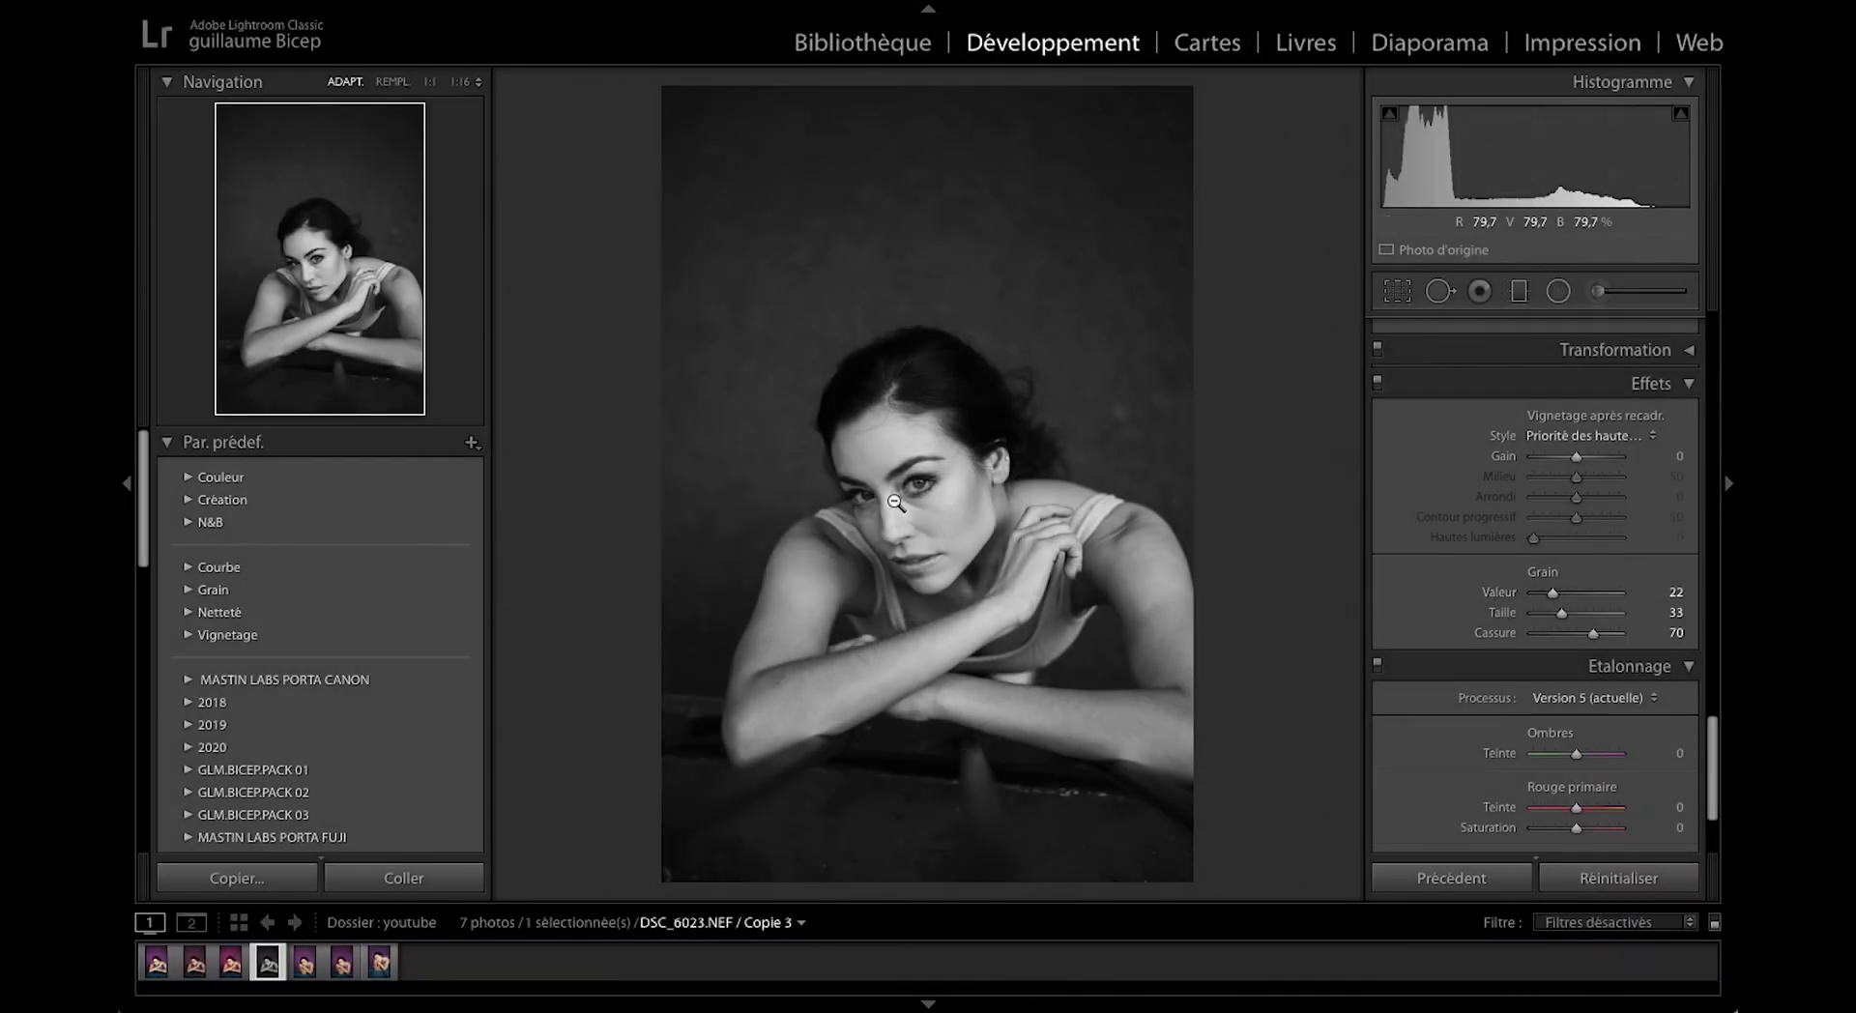
click(895, 502)
click(478, 83)
click(489, 101)
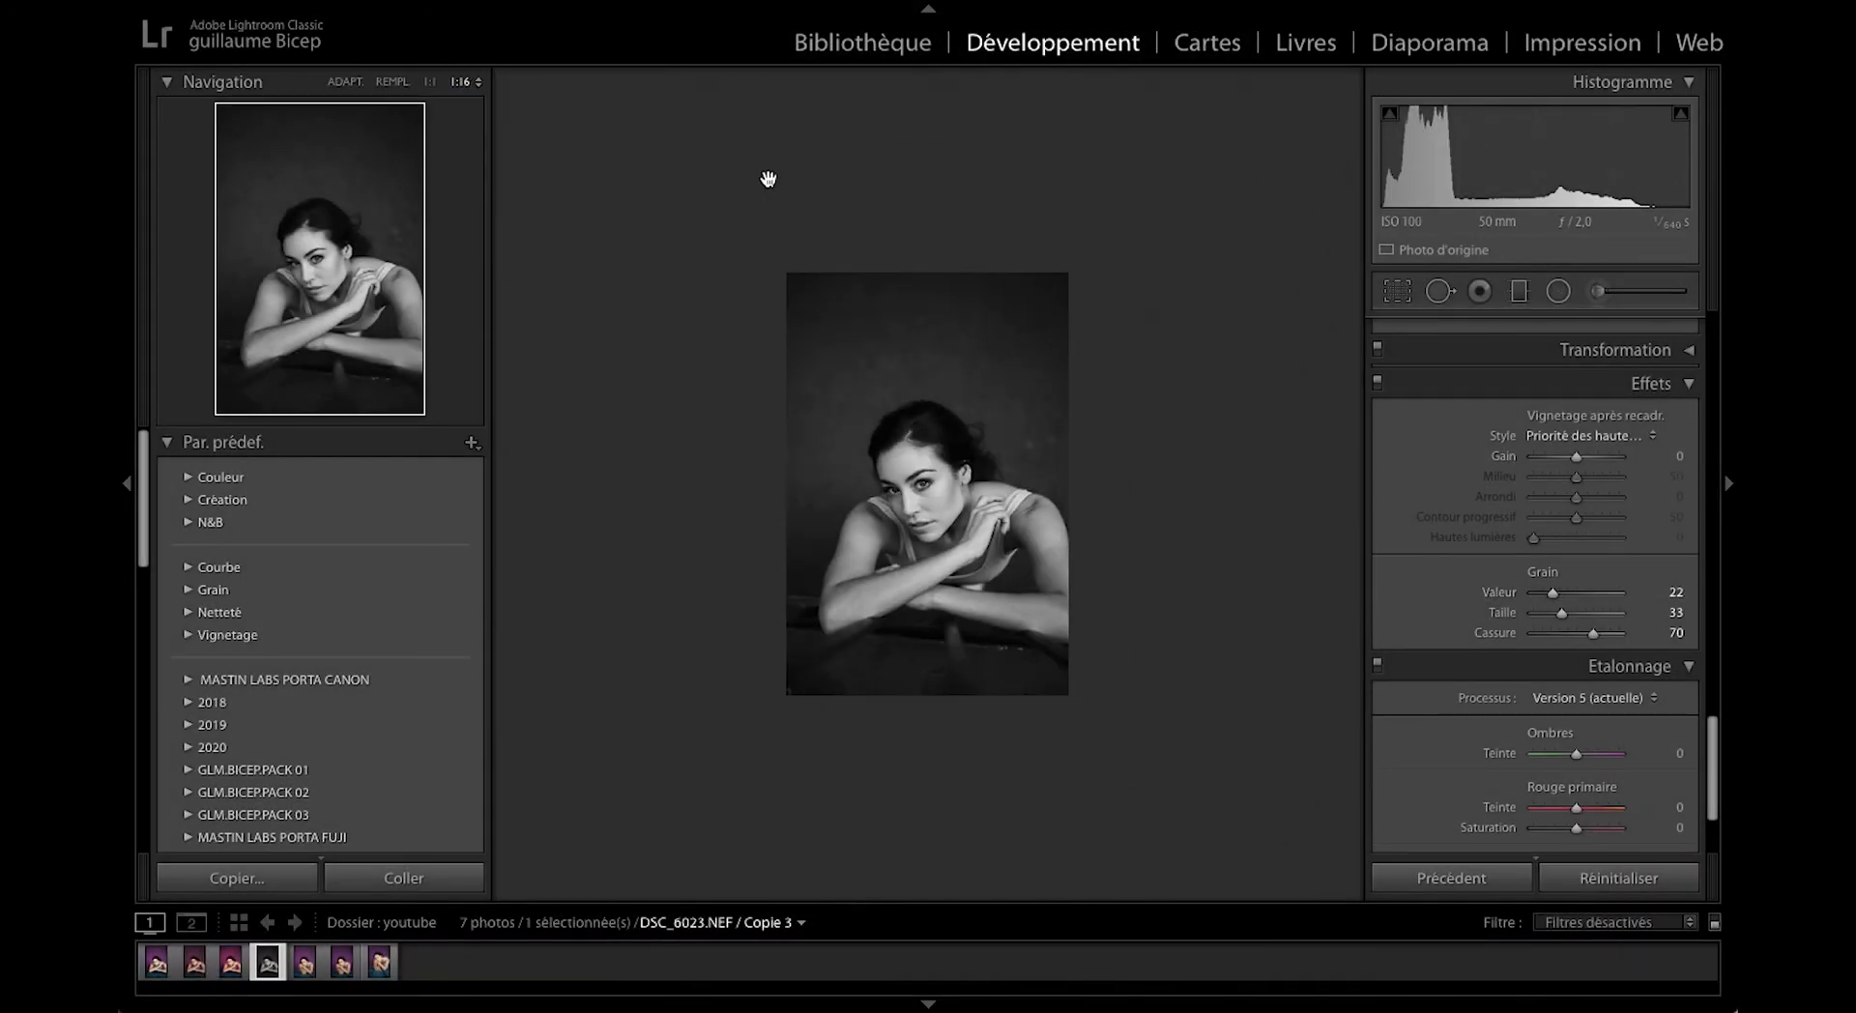